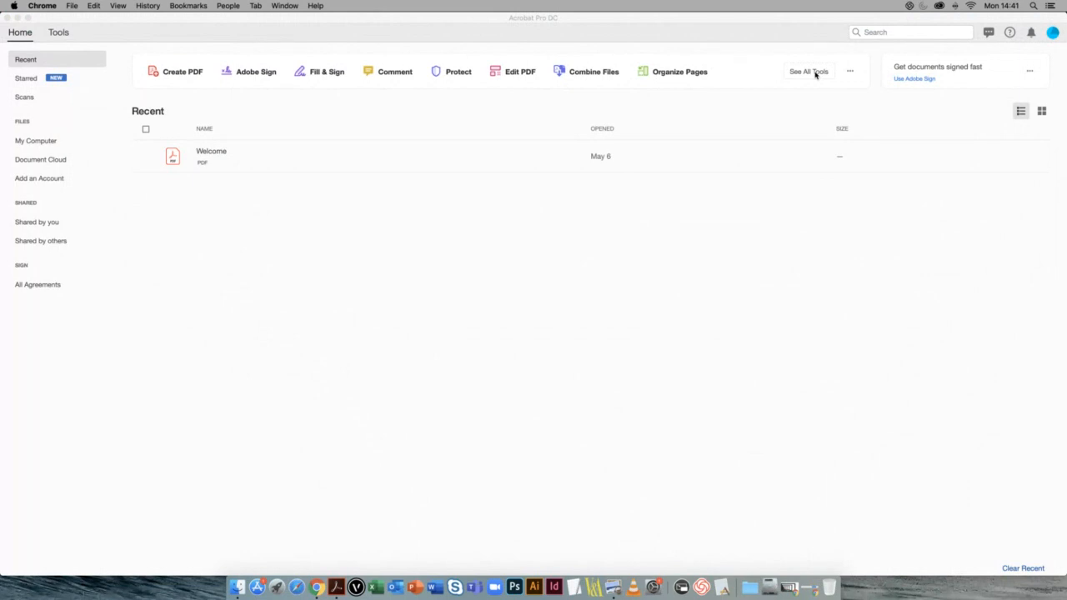
Step: Browse the full set of available tools and open the Combine Files tool
click(813, 72)
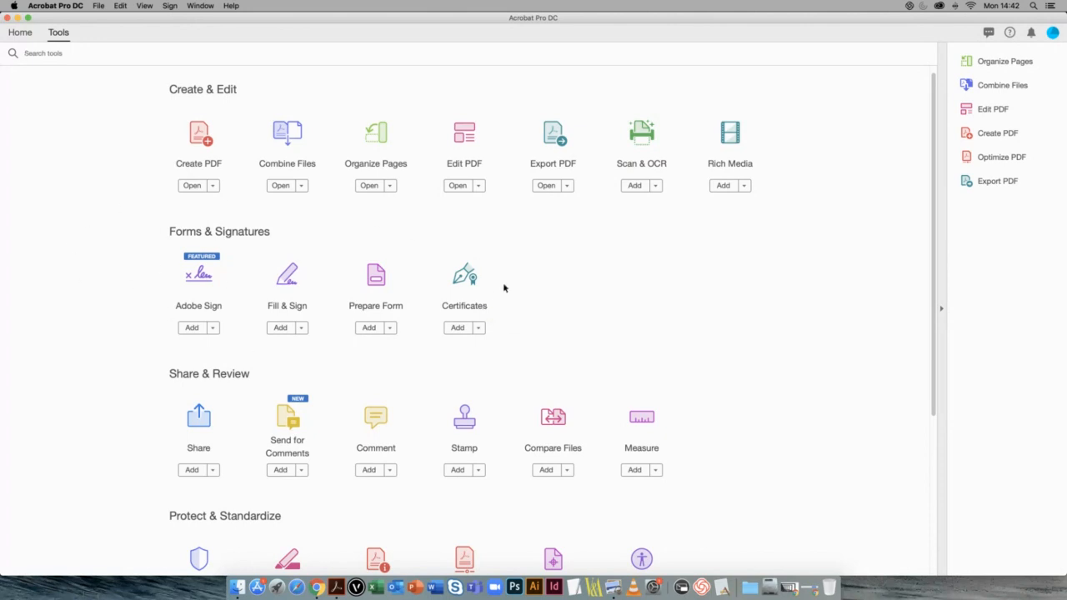
scroll(504, 287, down, 4)
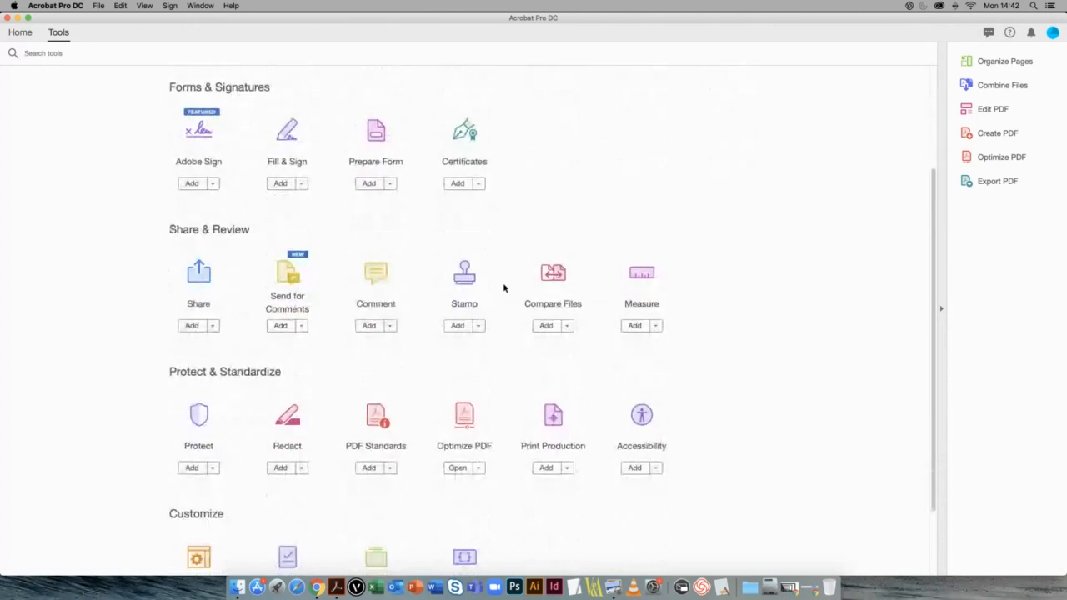
scroll(503, 288, down, 1)
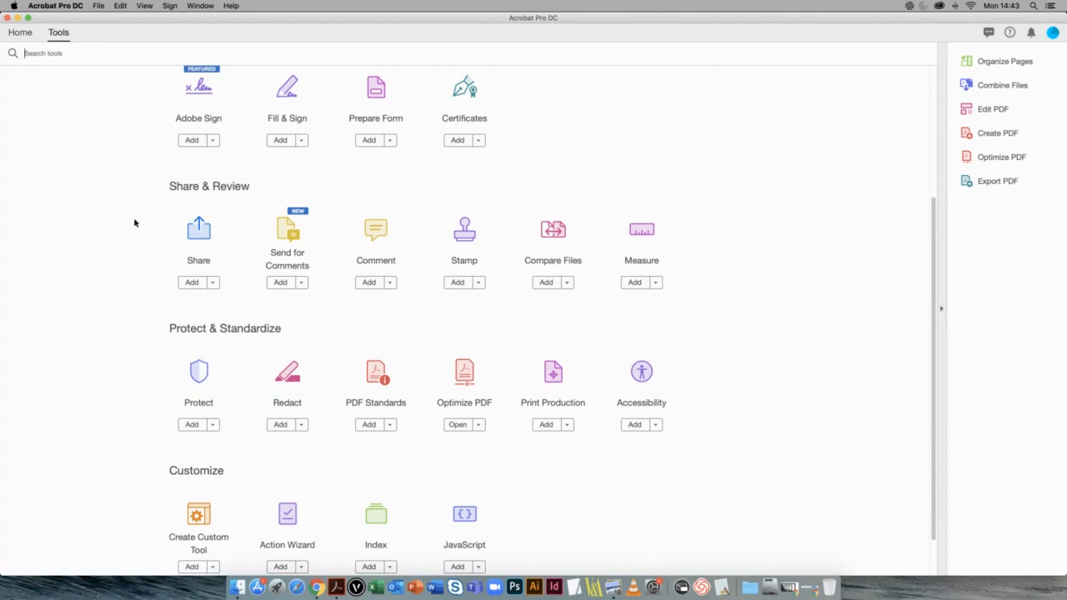
scroll(146, 221, down, 2)
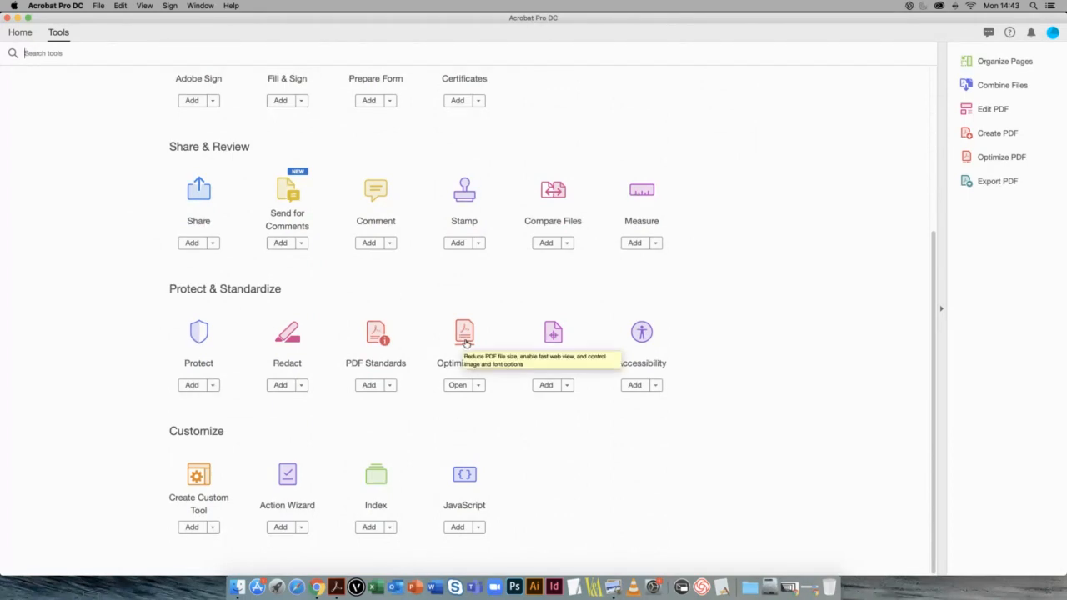
scroll(504, 361, up, 5)
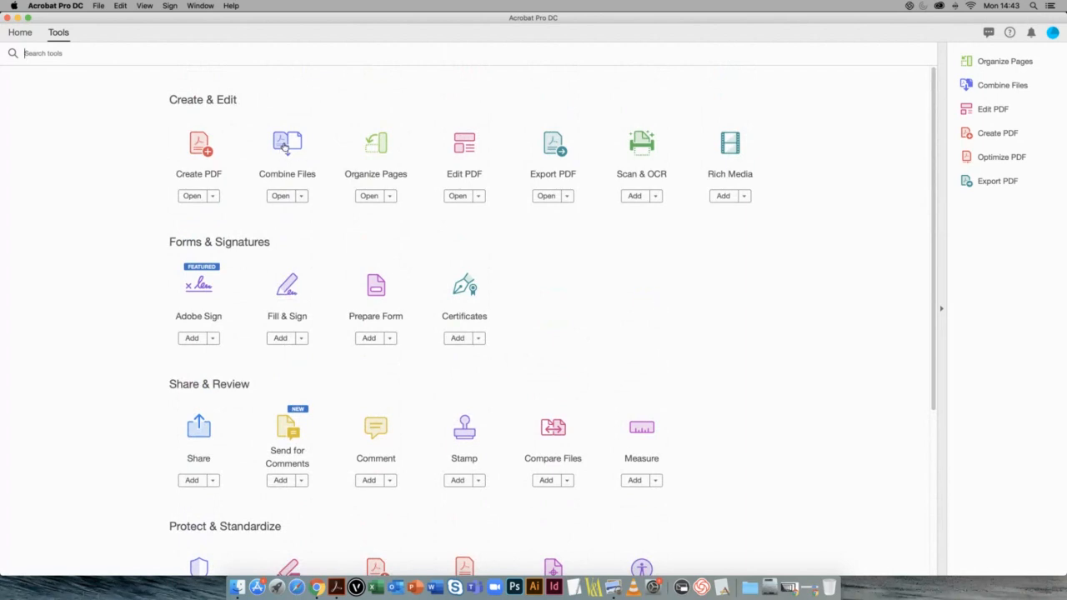
click(283, 197)
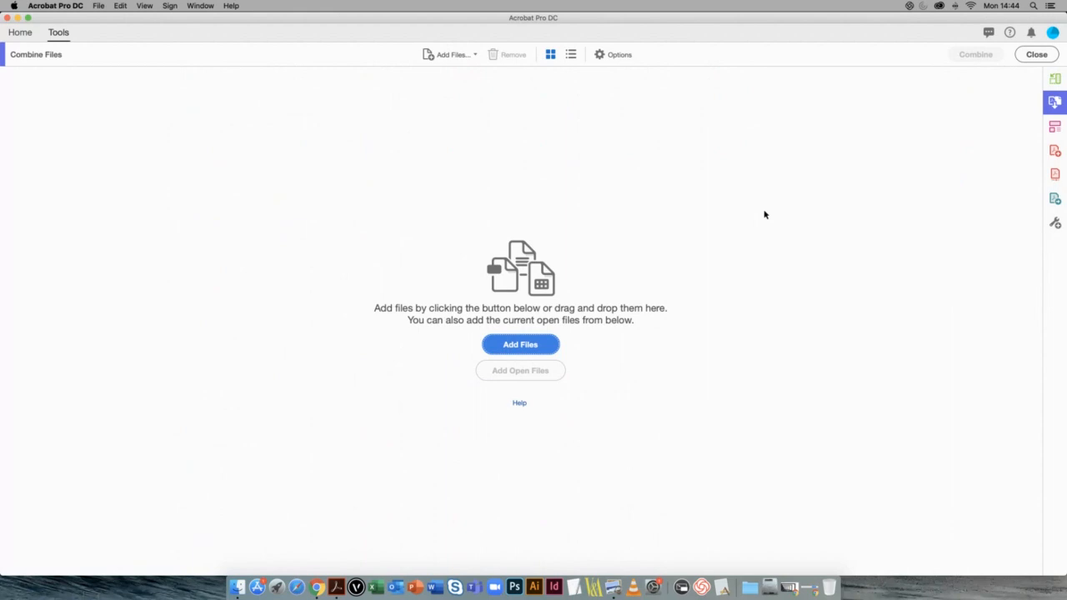
Step: Add Project PORTFOLIO.pdf from the Desktop's PORTFOLIO folder to the files being combined and expand it into individual pages
click(504, 340)
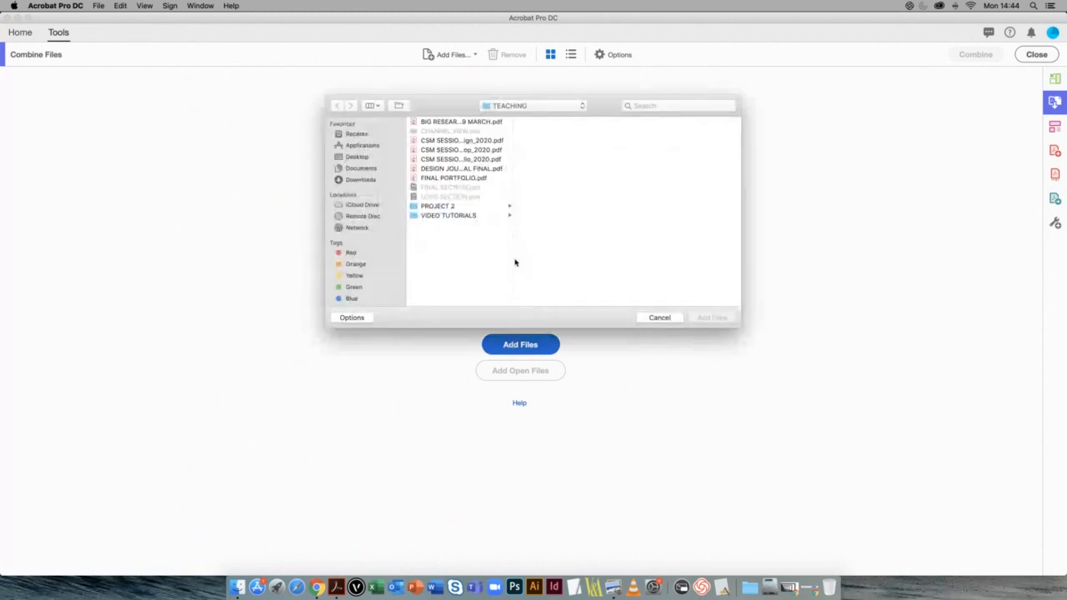
click(518, 108)
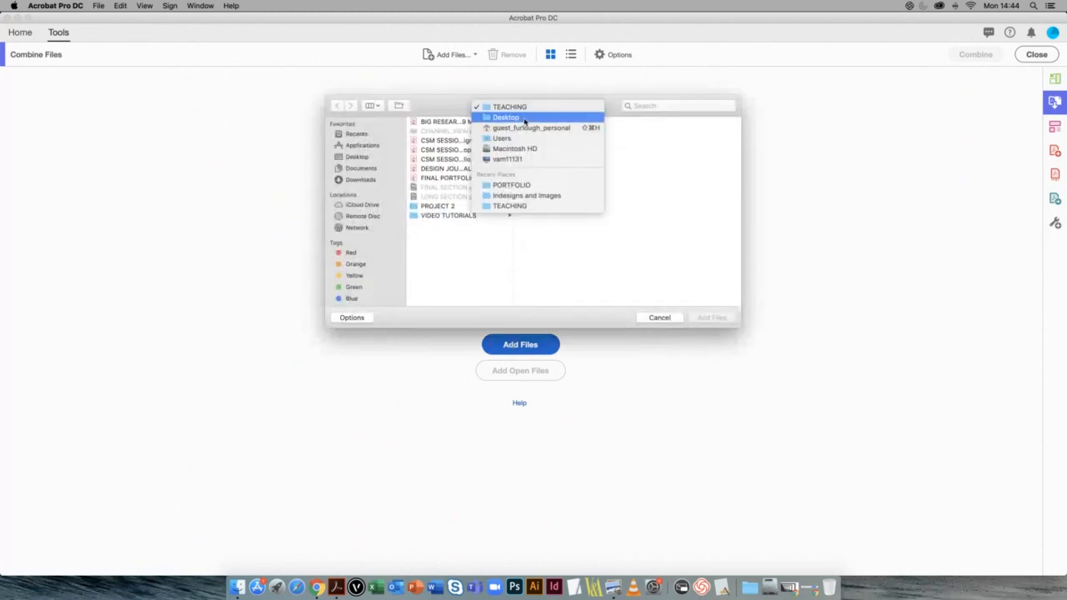
click(505, 118)
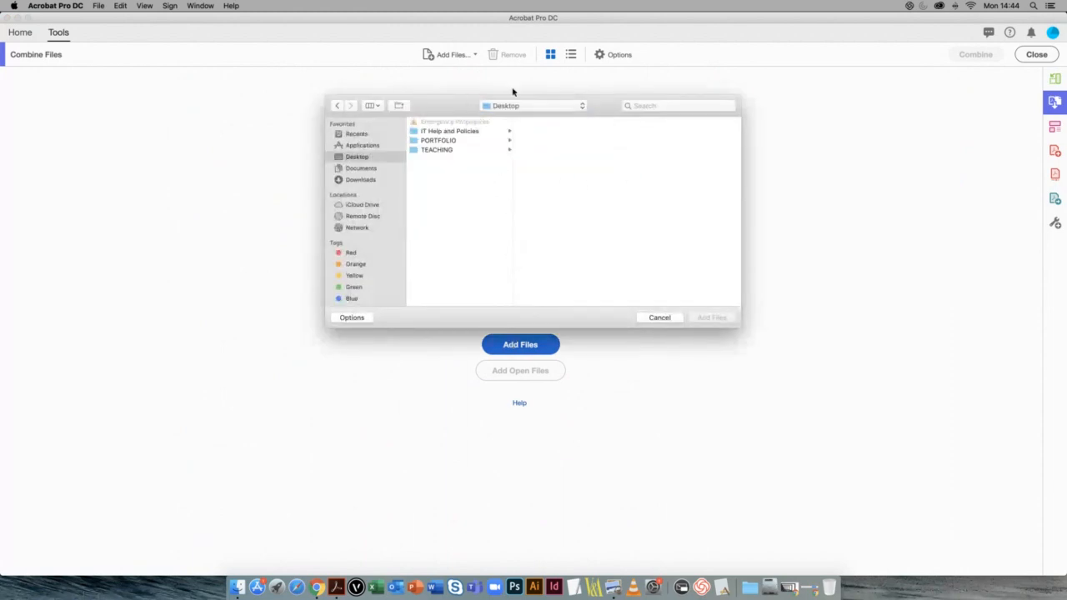
click(453, 141)
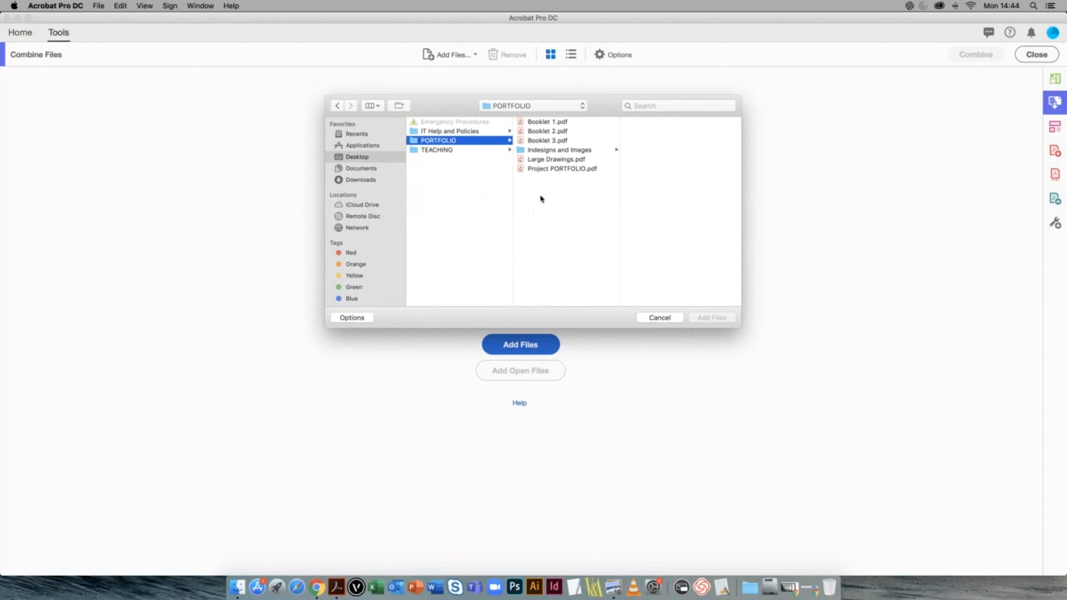
click(566, 170)
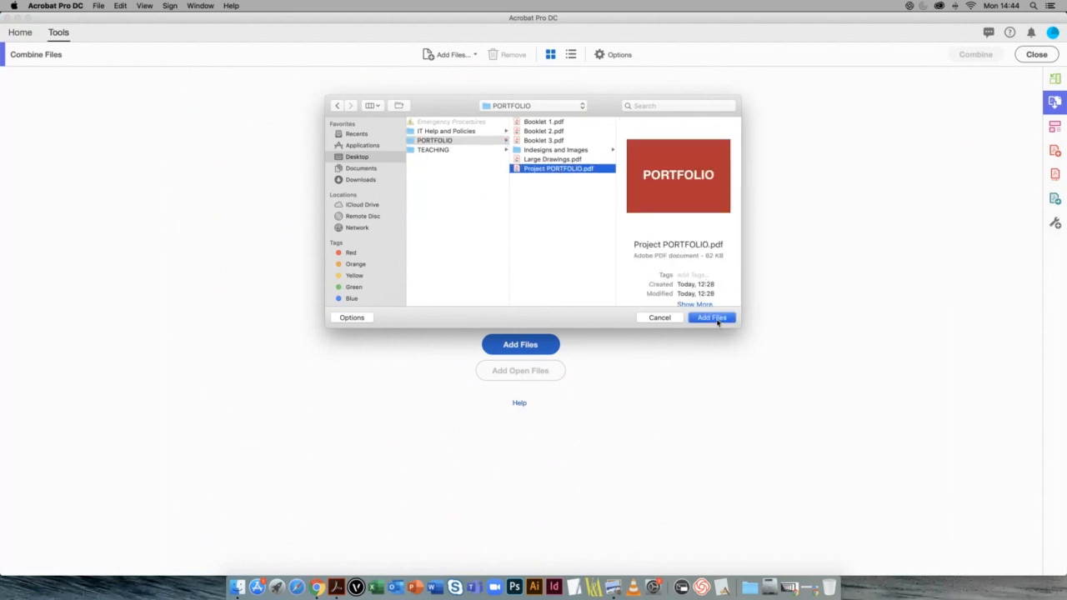
click(712, 318)
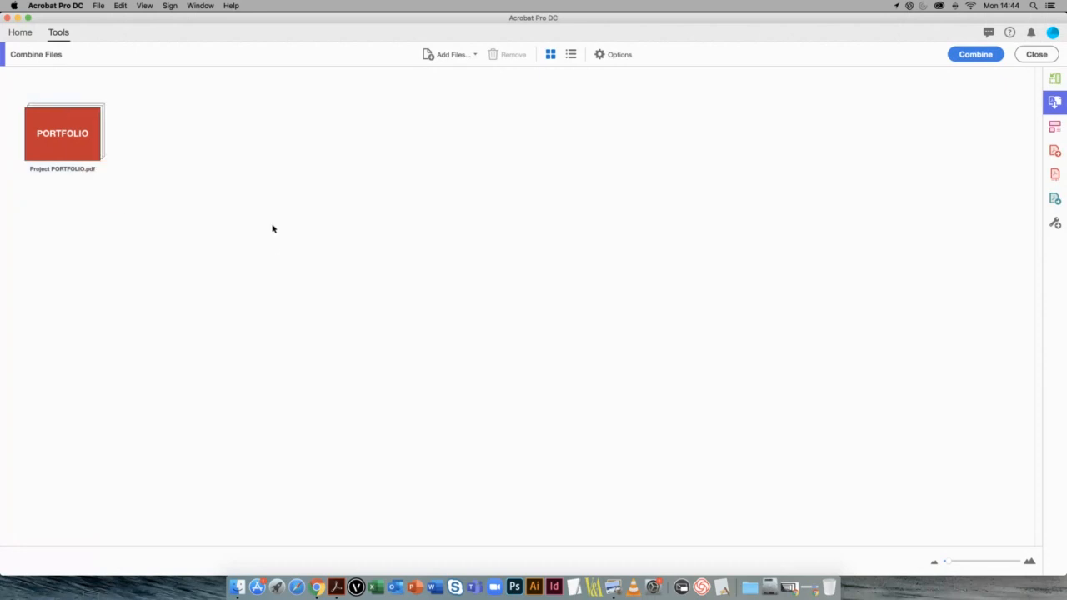
click(61, 143)
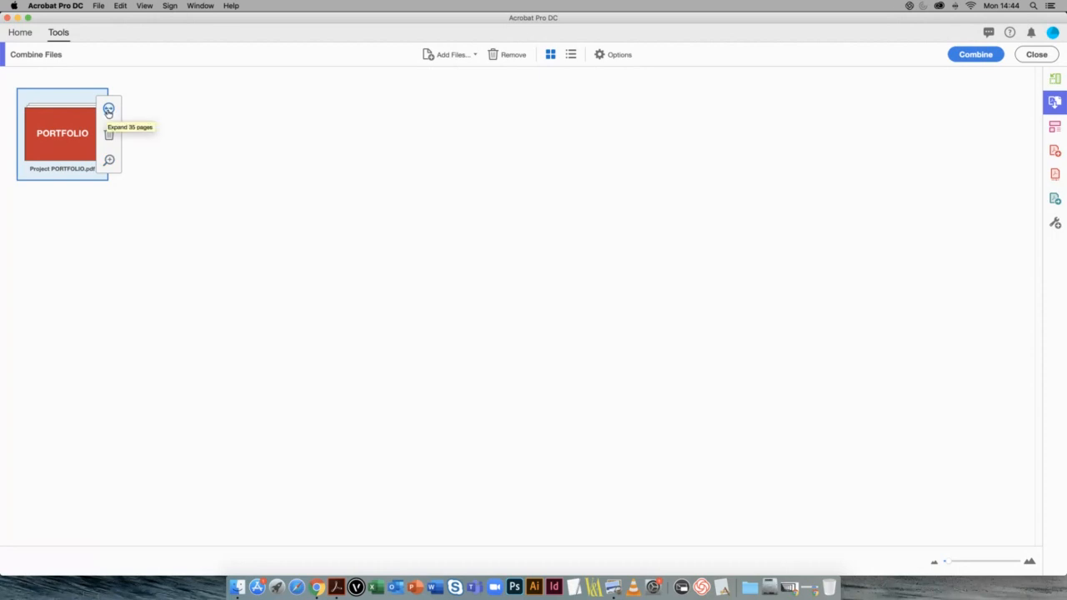
click(109, 111)
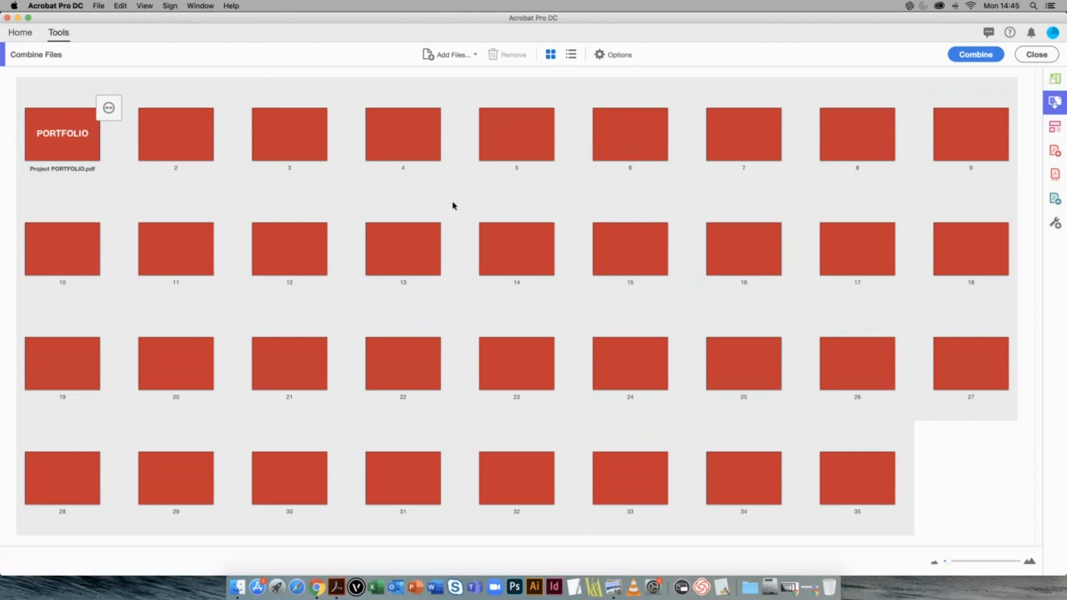
Step: Add Large Drawings.pdf from the PORTFOLIO folder and expand it into individual pages
click(455, 57)
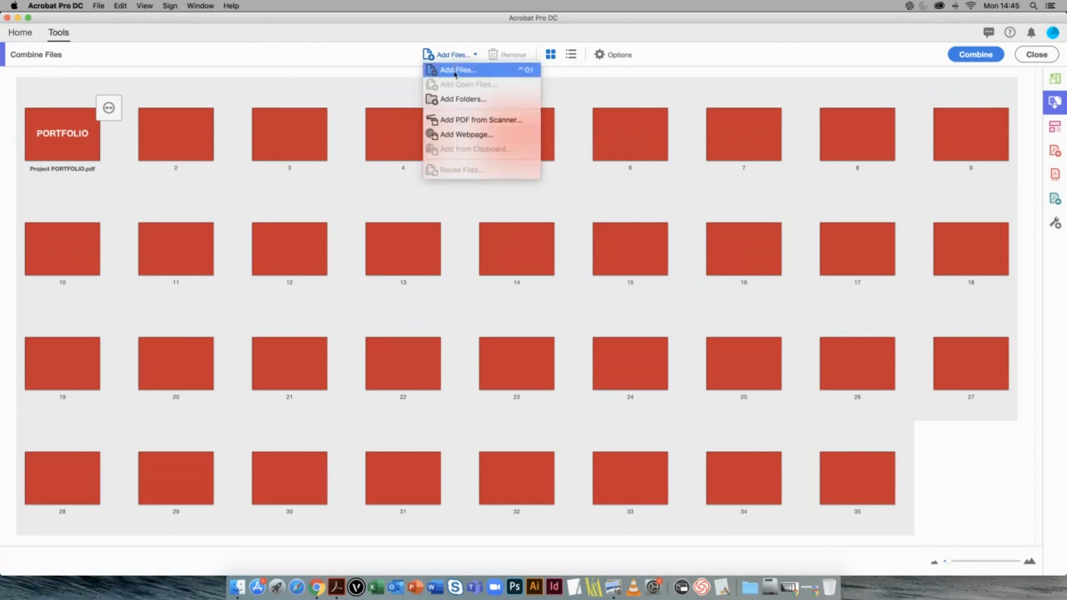
click(456, 71)
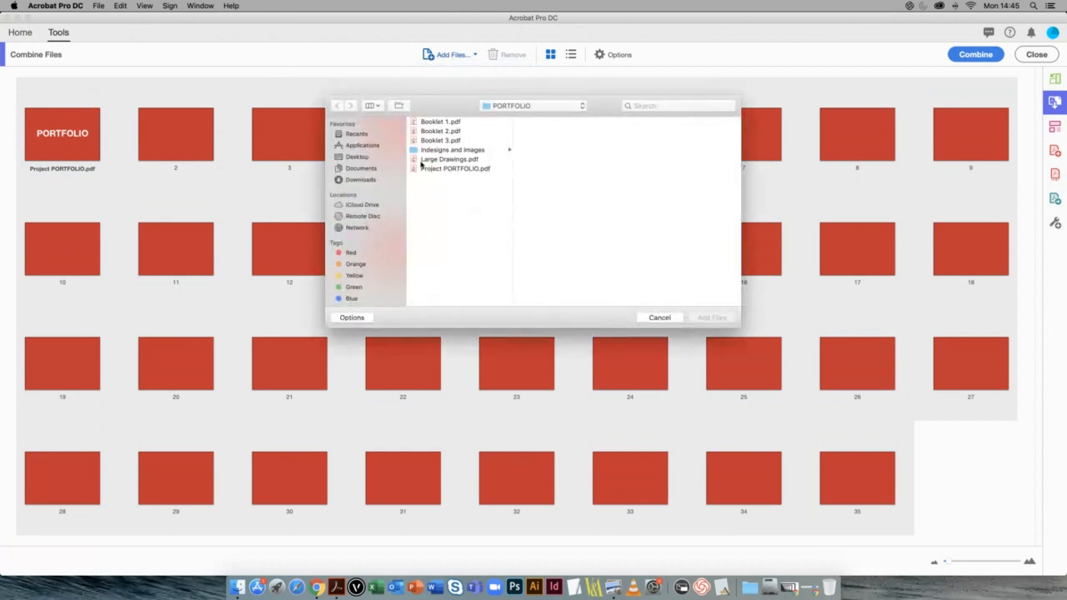
click(425, 159)
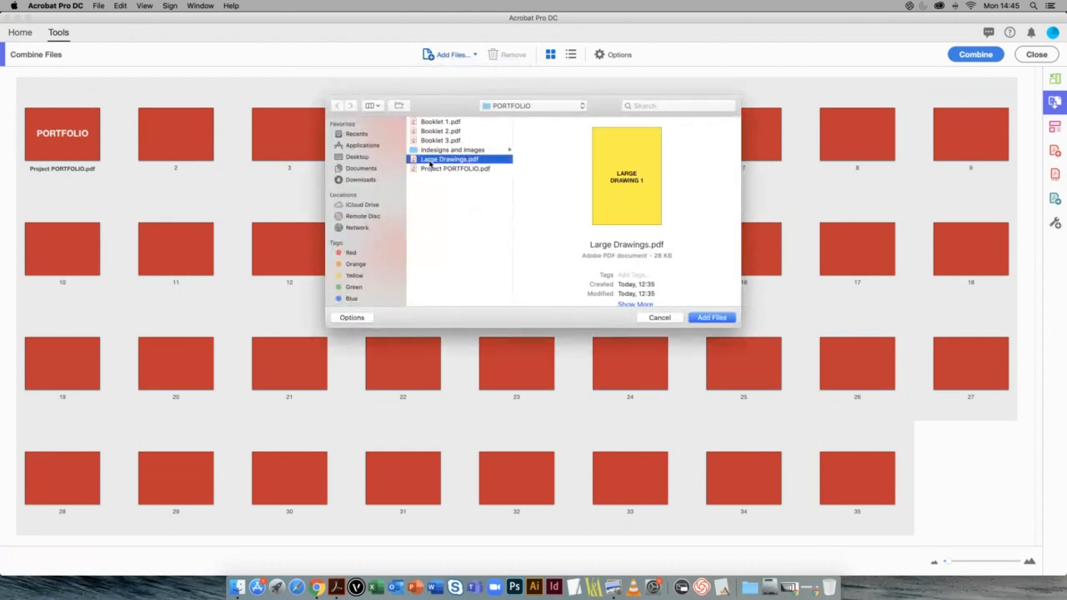
click(711, 318)
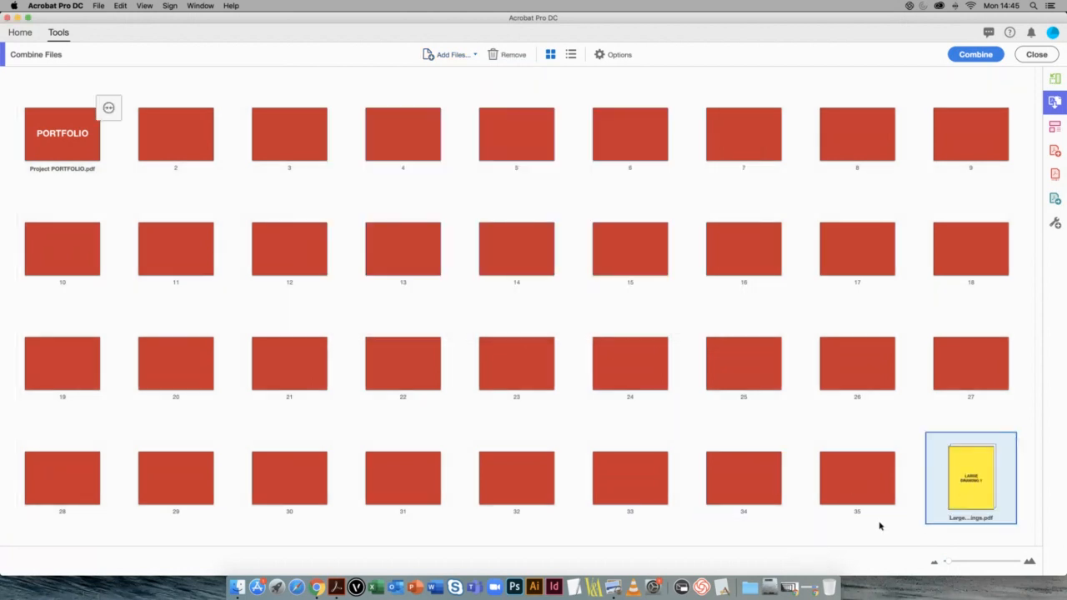
mouse_move(965, 475)
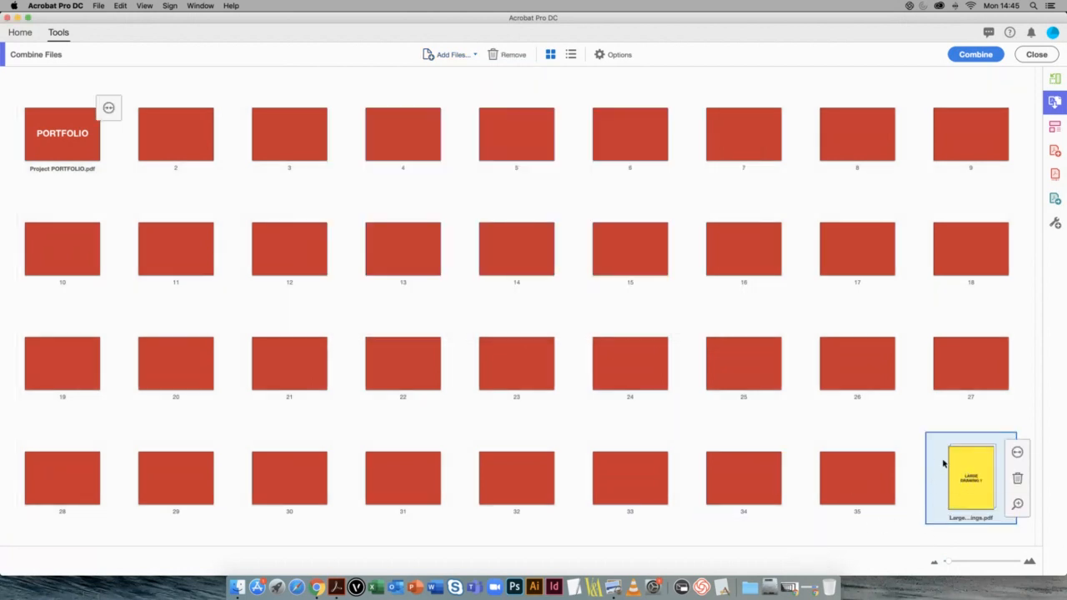
click(1017, 453)
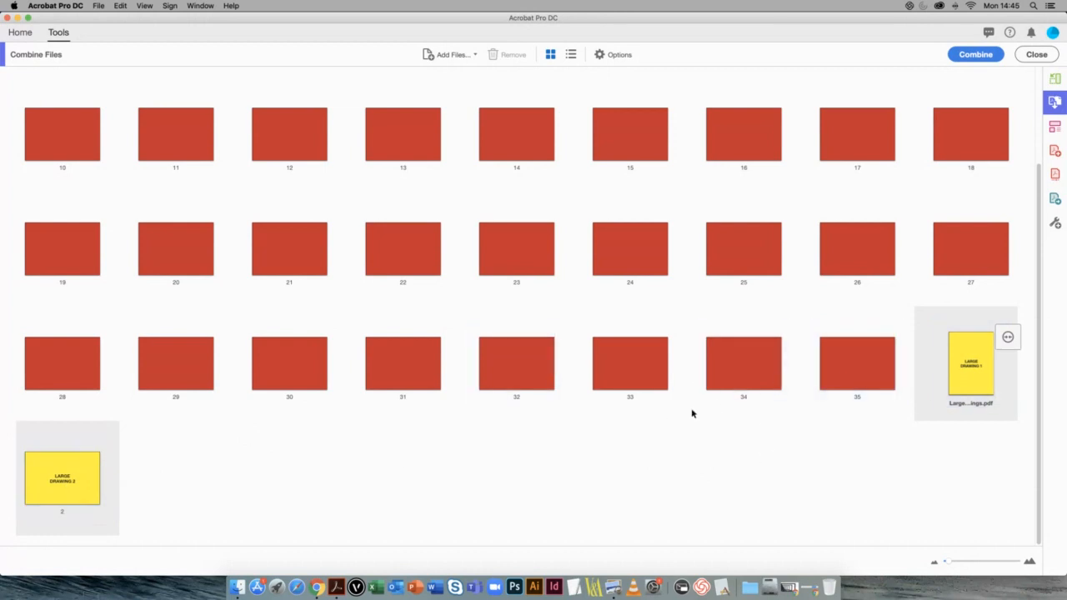
Step: Move the Large Drawing 1 page directly after portfolio page 20 and the Large Drawing 2 page directly after page 34
scroll(680, 441, up, 2)
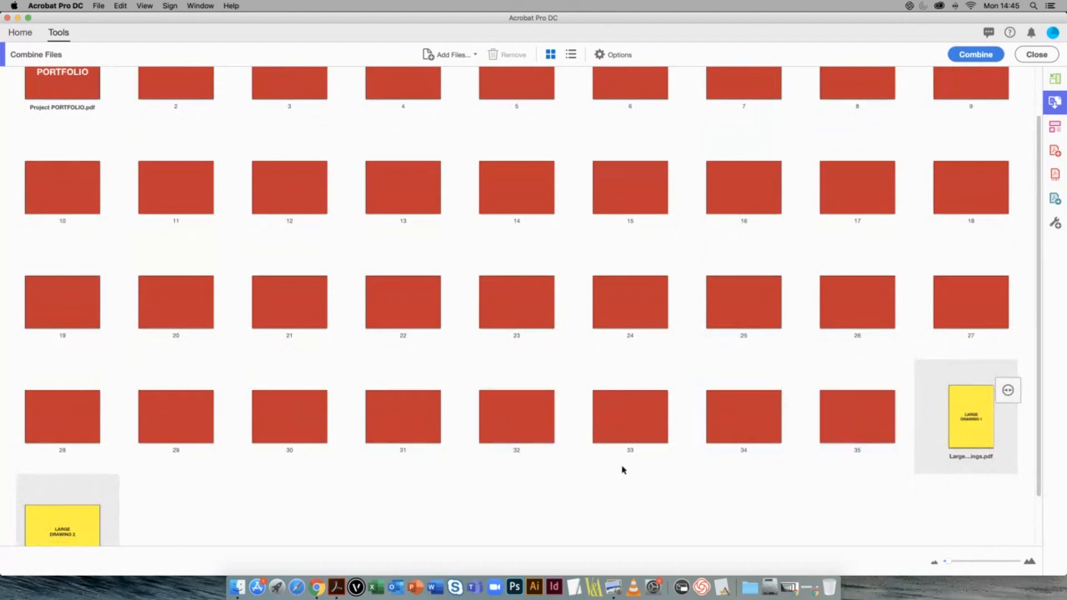
drag(963, 425, 221, 311)
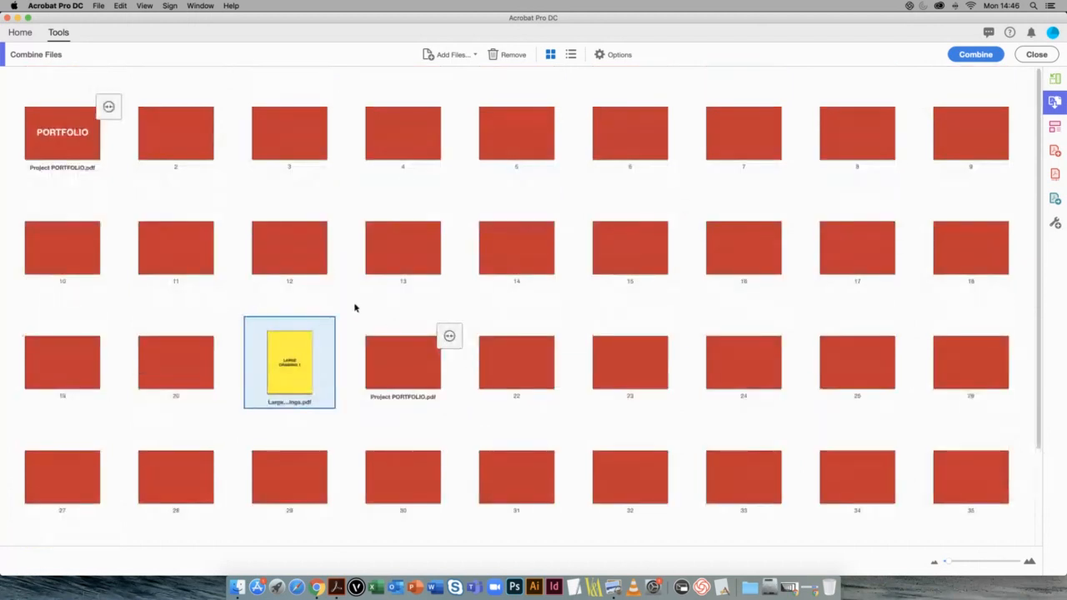
scroll(350, 319, down, 2)
scroll(351, 318, up, 1)
scroll(351, 317, down, 3)
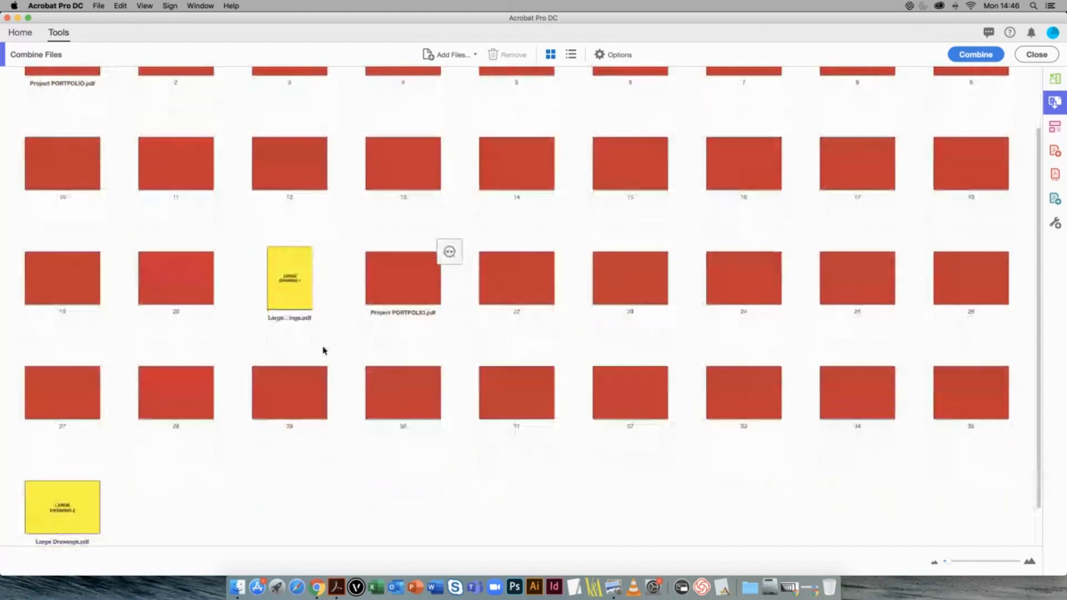
click(107, 491)
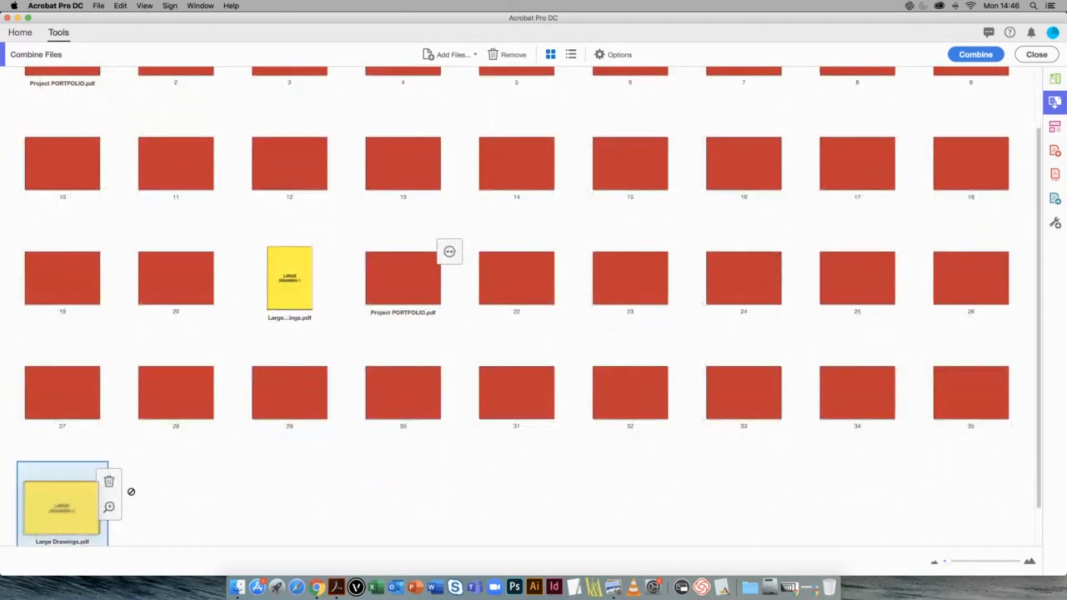
drag(108, 491, 906, 402)
scroll(848, 446, down, 1)
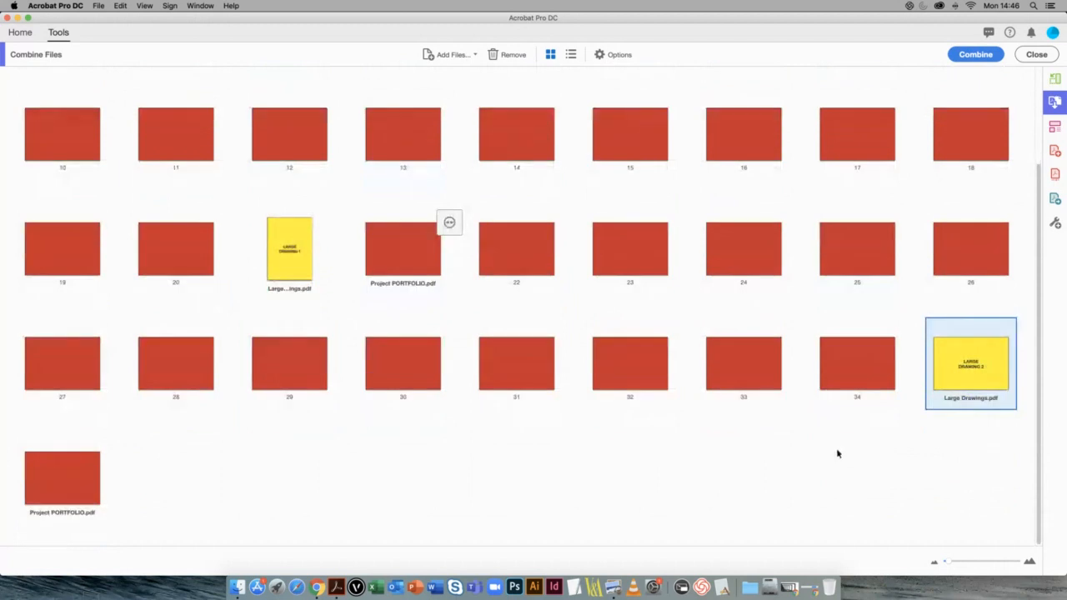
click(838, 453)
Step: Check the page order, combine the arranged pages into one PDF and dismiss the file-sharing tip
scroll(642, 421, up, 2)
scroll(689, 408, down, 2)
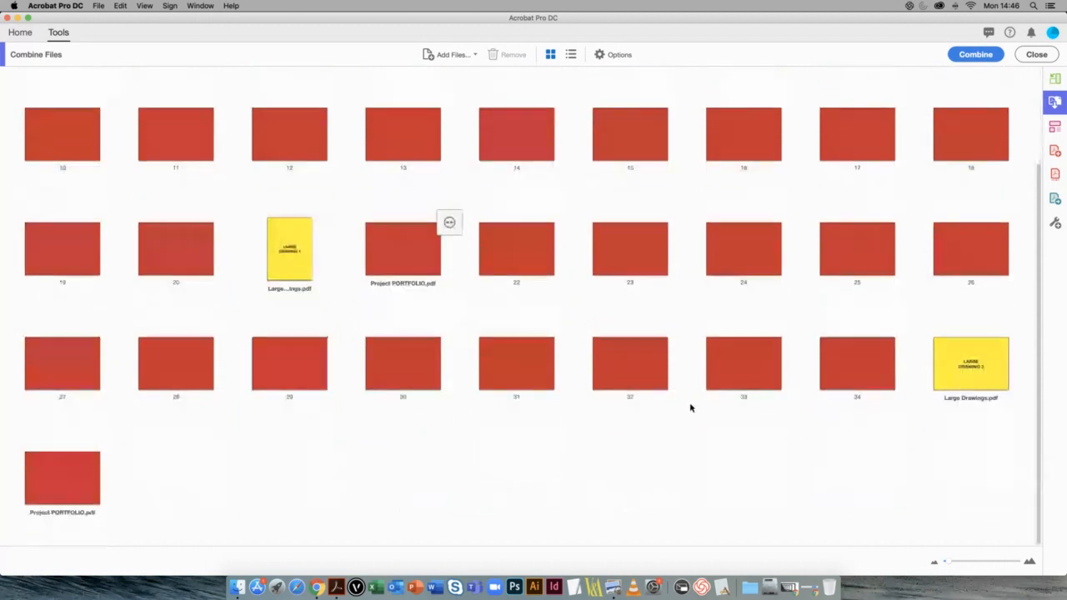
scroll(691, 339, up, 2)
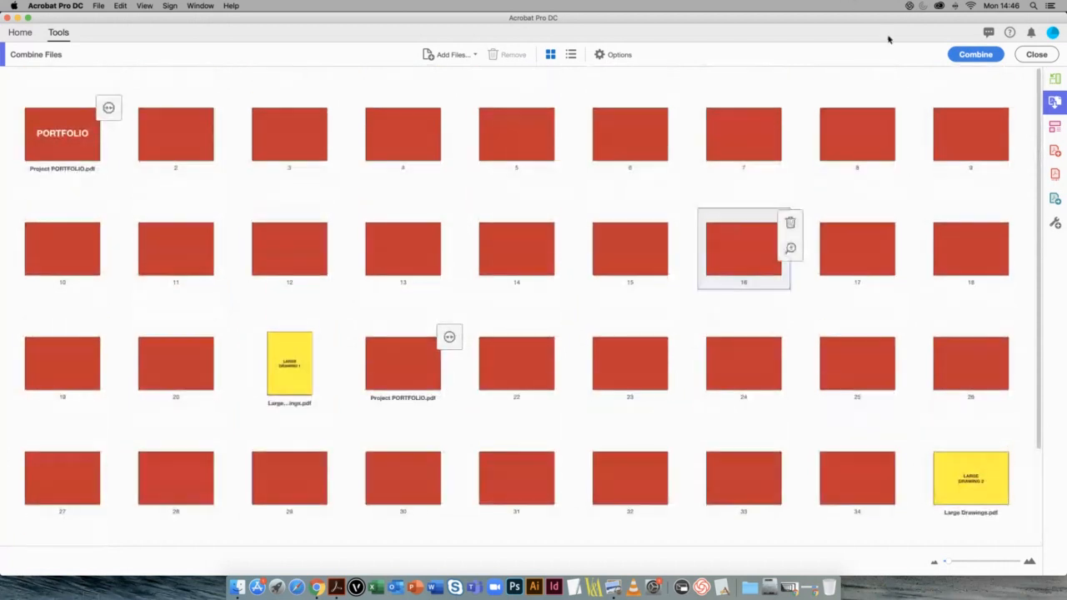
click(967, 57)
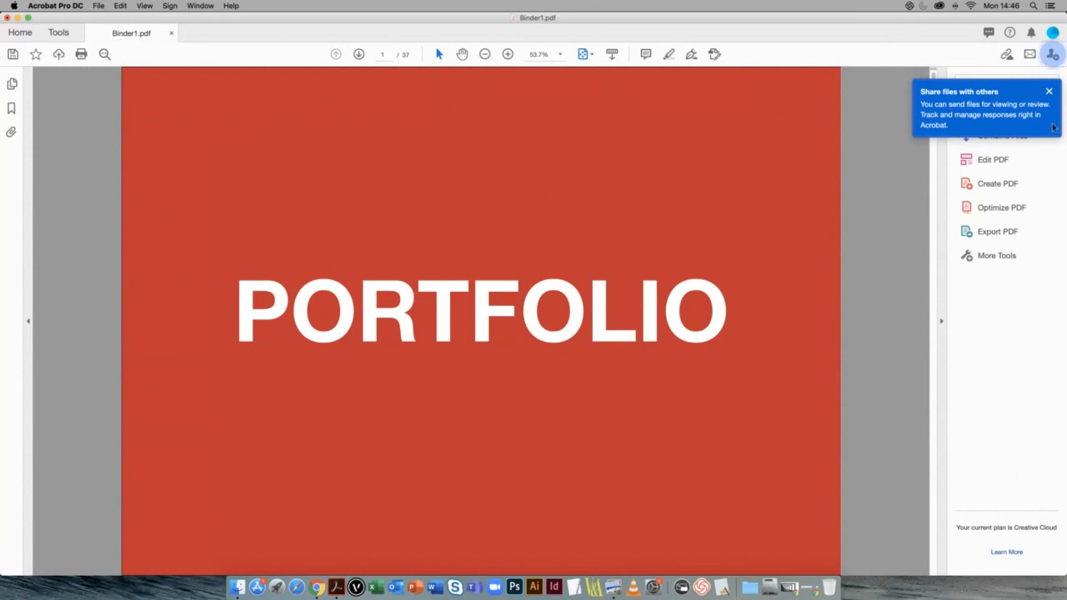
click(1049, 91)
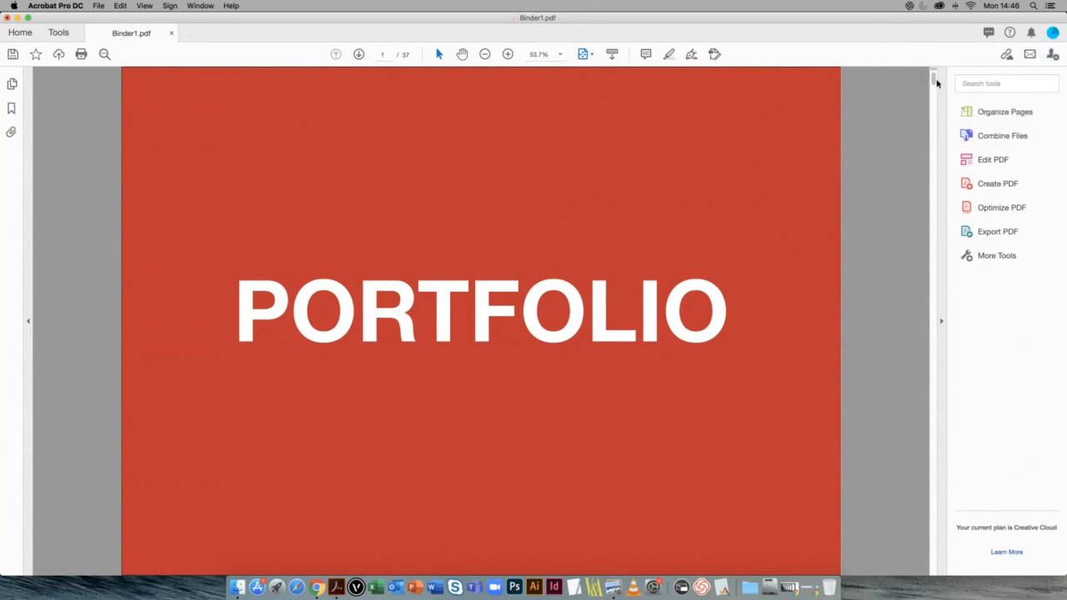
Step: Review the combined PDF at 12.5% zoom, comparing the Large Drawing 2 and Large Drawing 1 pages with the portfolio cover
drag(934, 81, 926, 551)
click(484, 53)
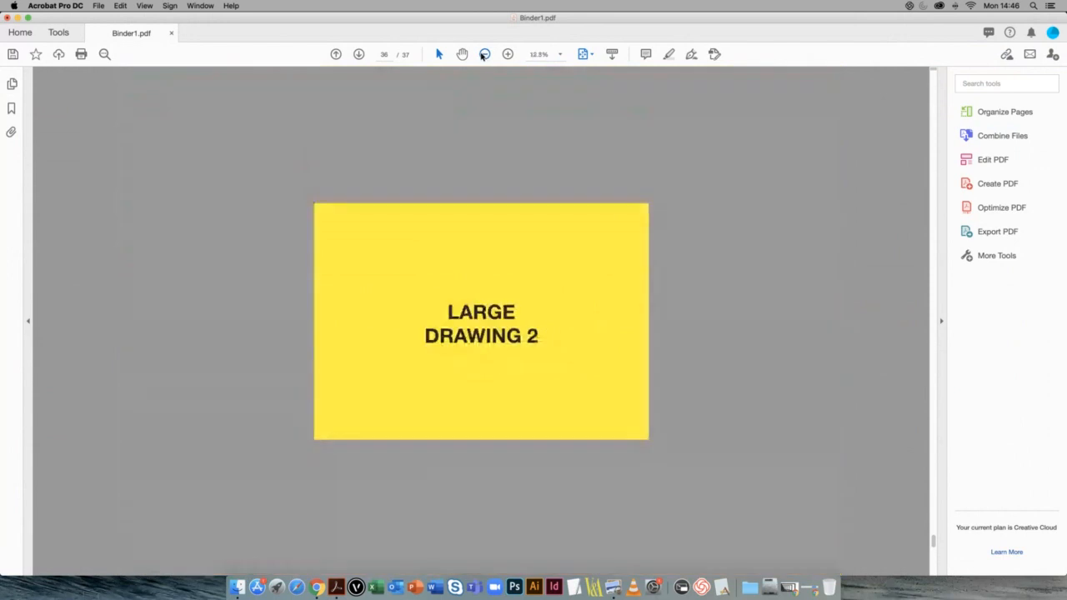
click(484, 53)
click(507, 54)
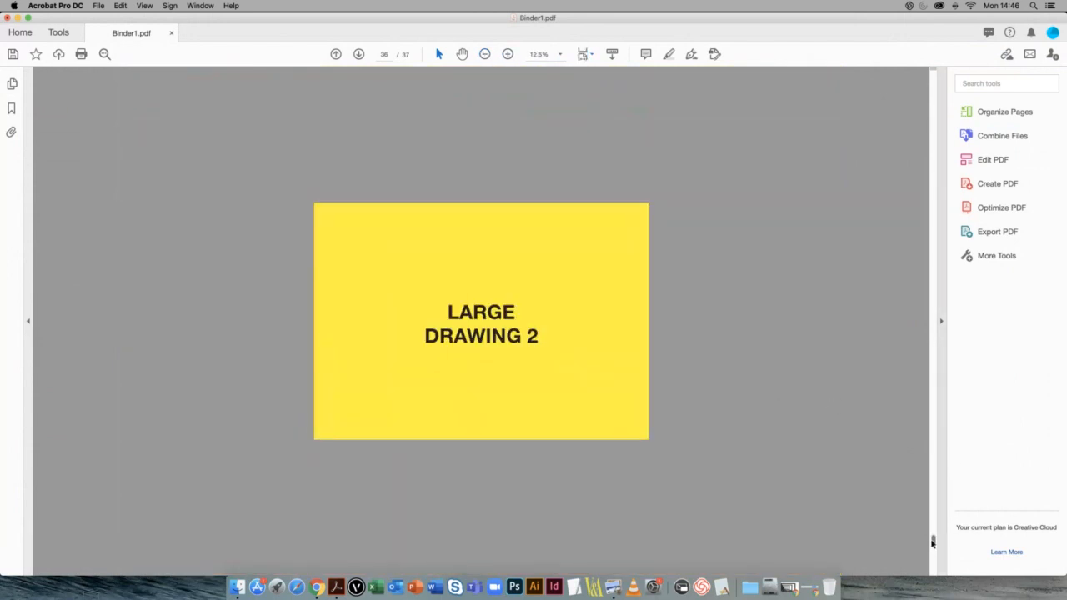
mouse_move(932, 542)
mouse_down()
mouse_move(933, 305)
mouse_move(931, 347)
mouse_up()
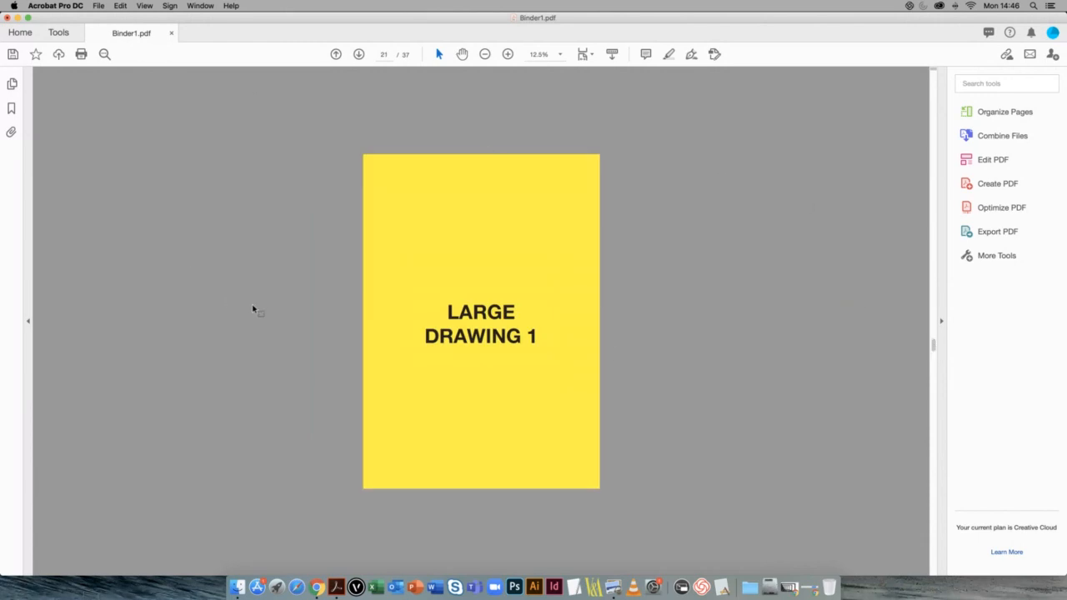
drag(932, 349, 926, 28)
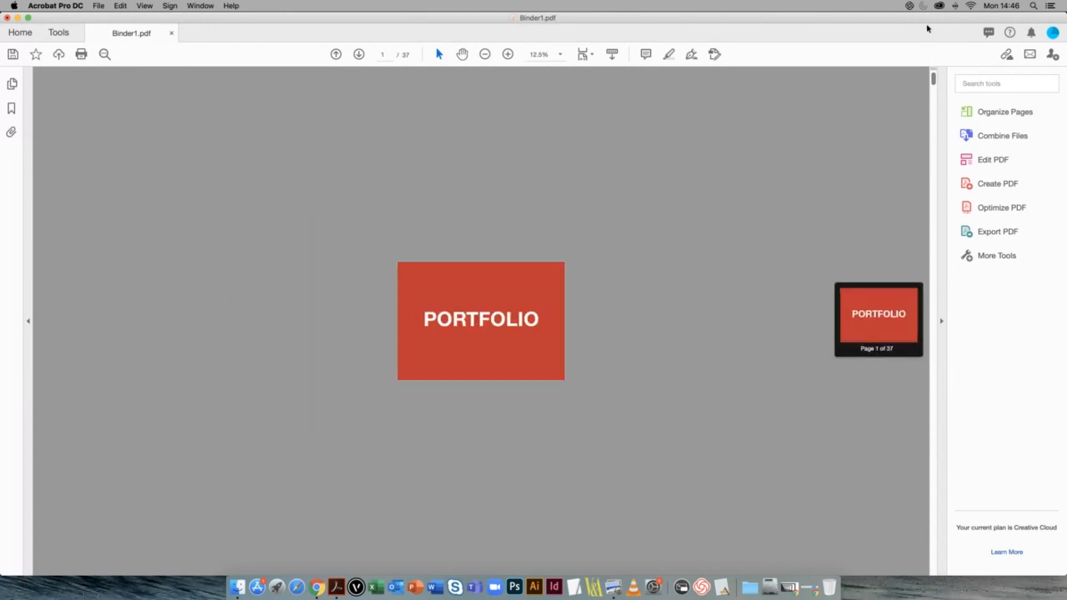
Step: Save the combined PDF in the PORTFOLIO folder under the name Combined Portfolio
click(98, 7)
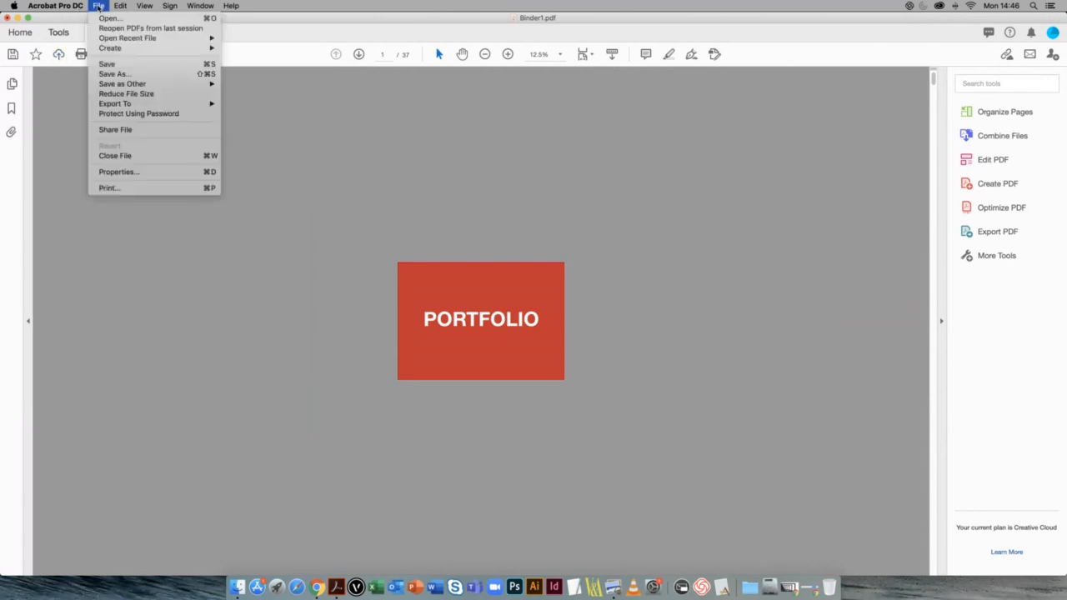
click(108, 65)
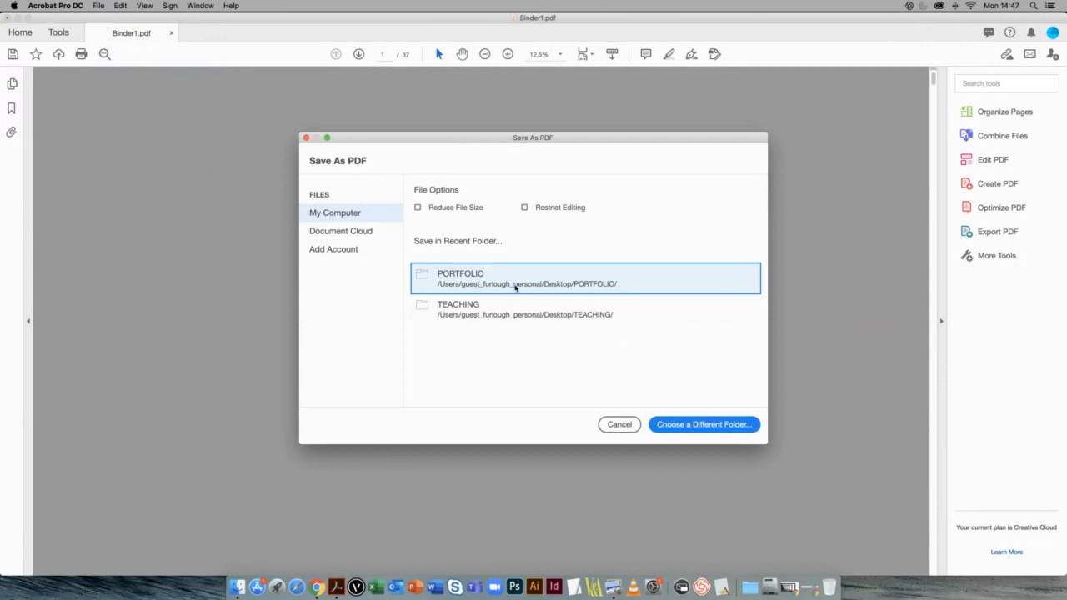
click(486, 277)
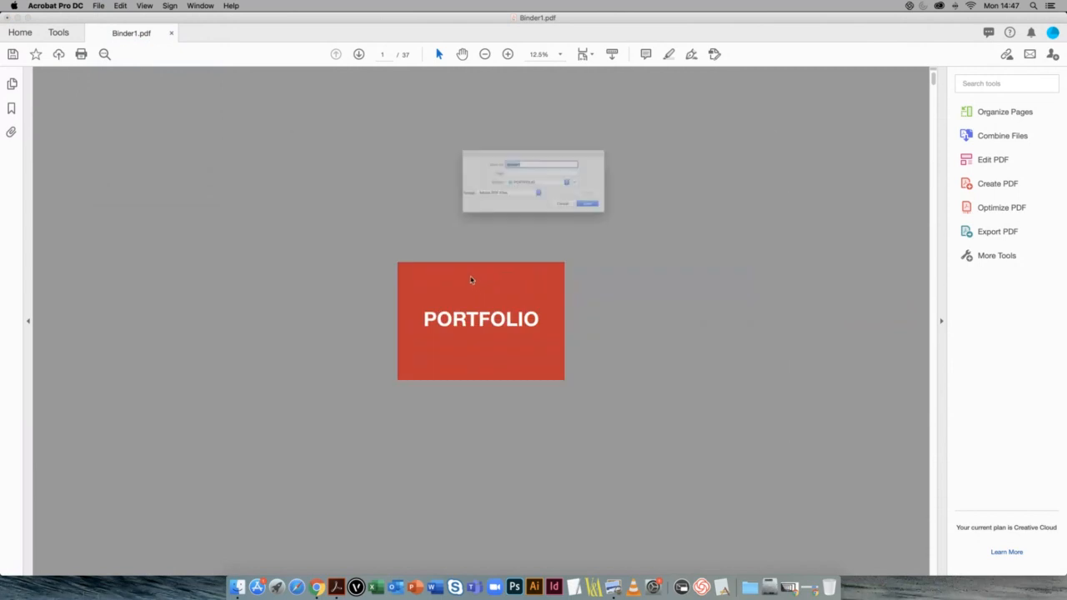
key(Right)
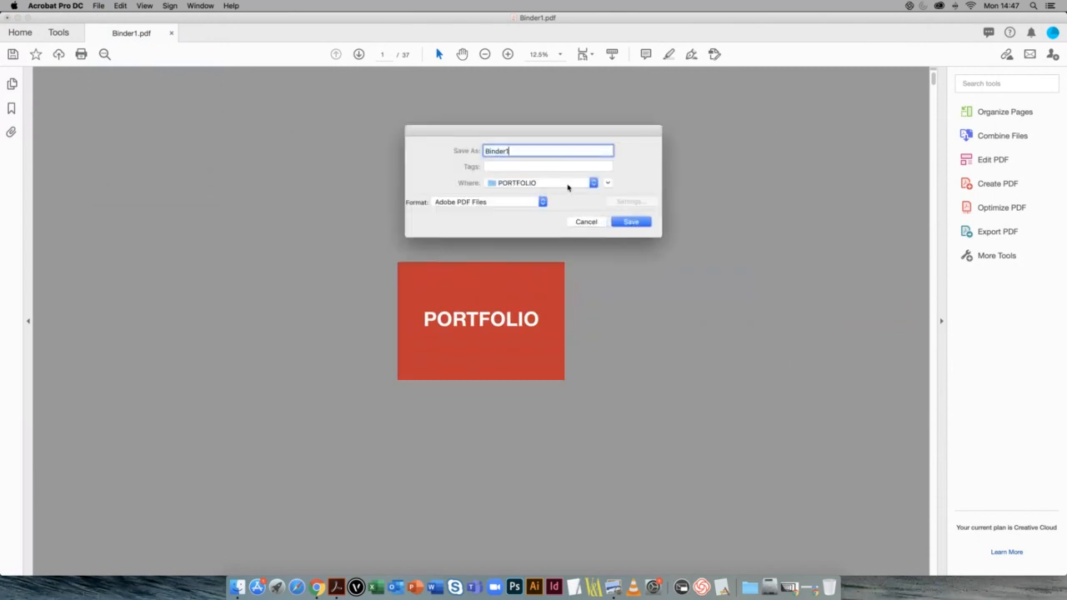
key(BackSpace)
key(BackSpace)
key(BackSpace)
key(BackSpace)
key(BackSpace)
key(BackSpace)
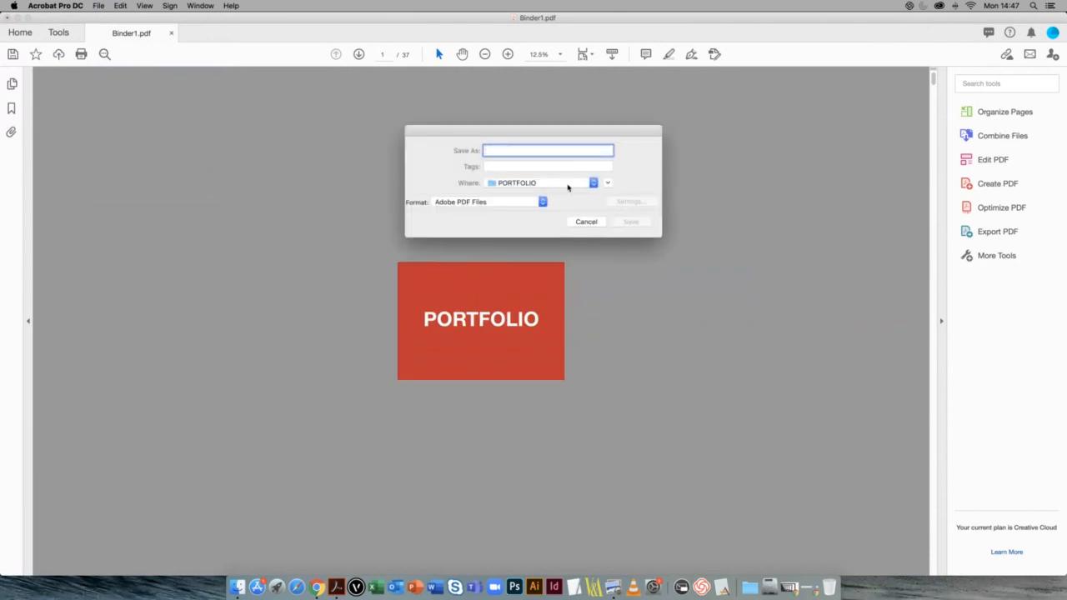
text(Combined Portfolio)
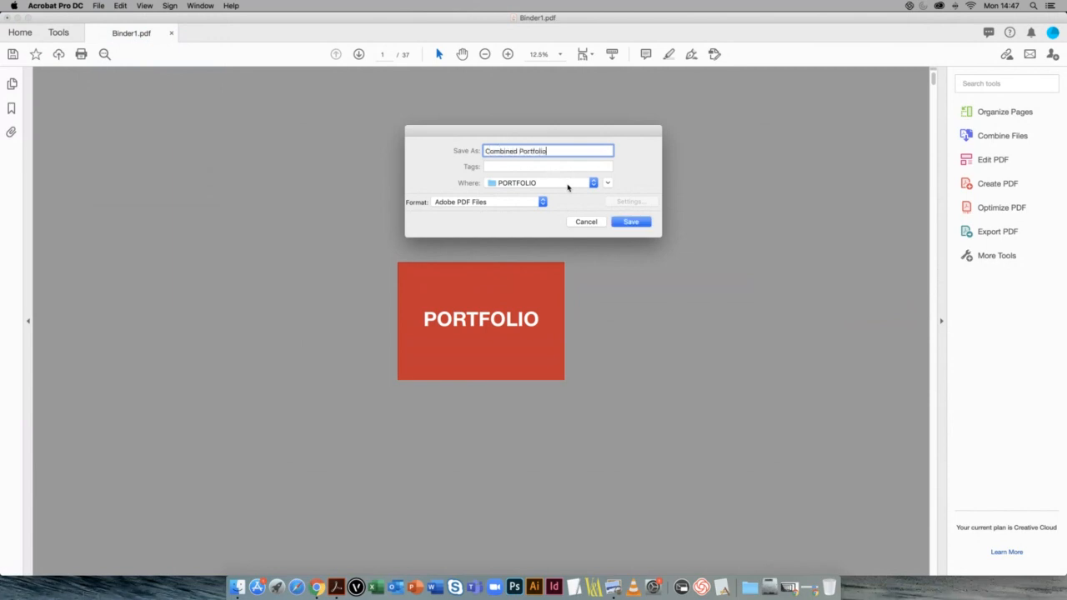
key(Return)
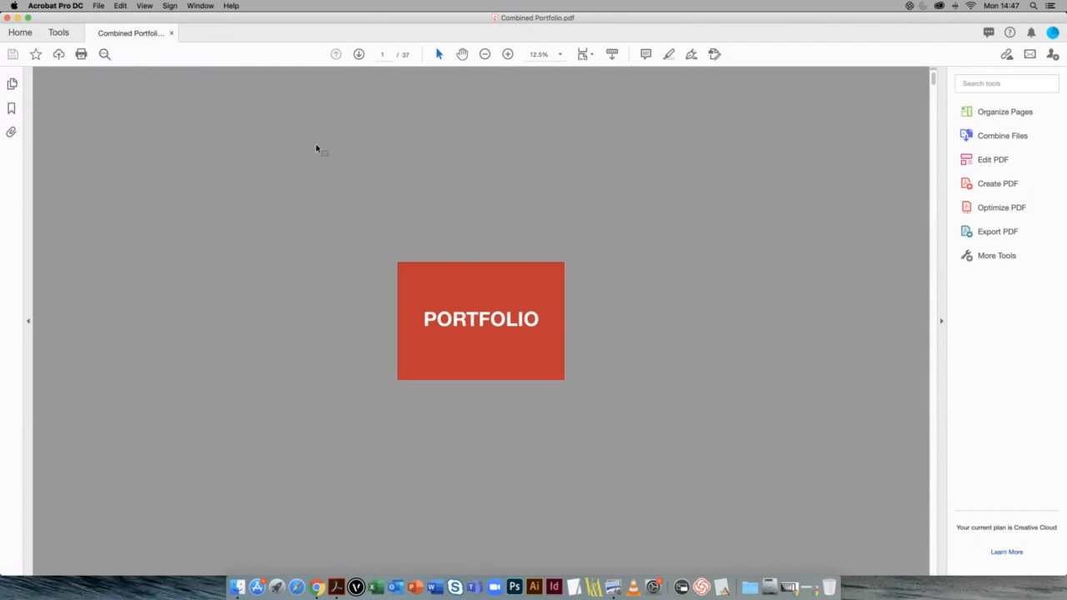
Step: Close the document and open Combined Portfolio.pdf from the PORTFOLIO folder in the Organize Pages tool
click(172, 34)
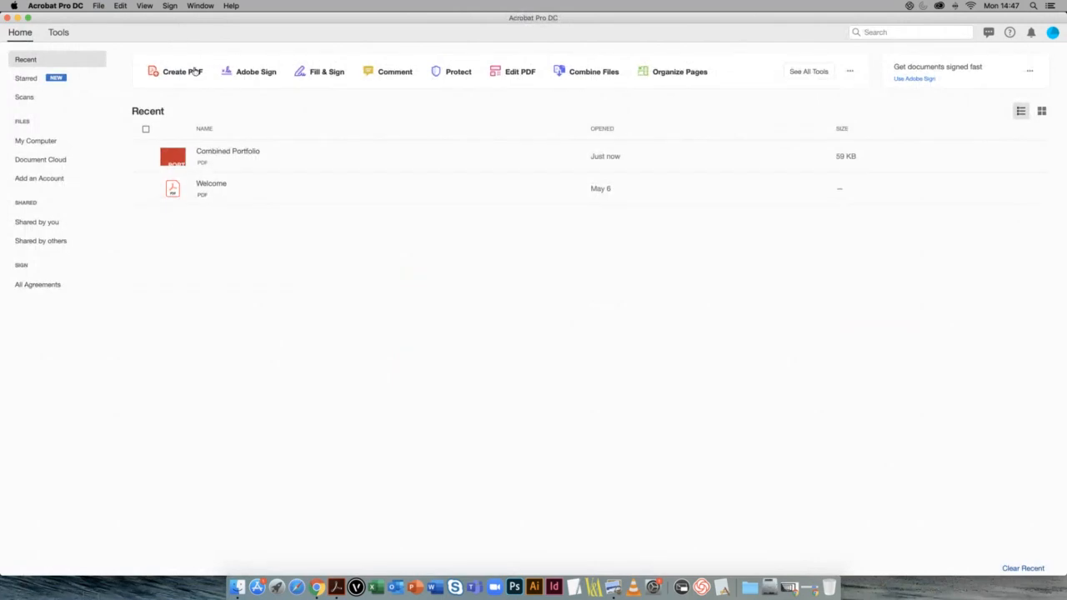
click(807, 71)
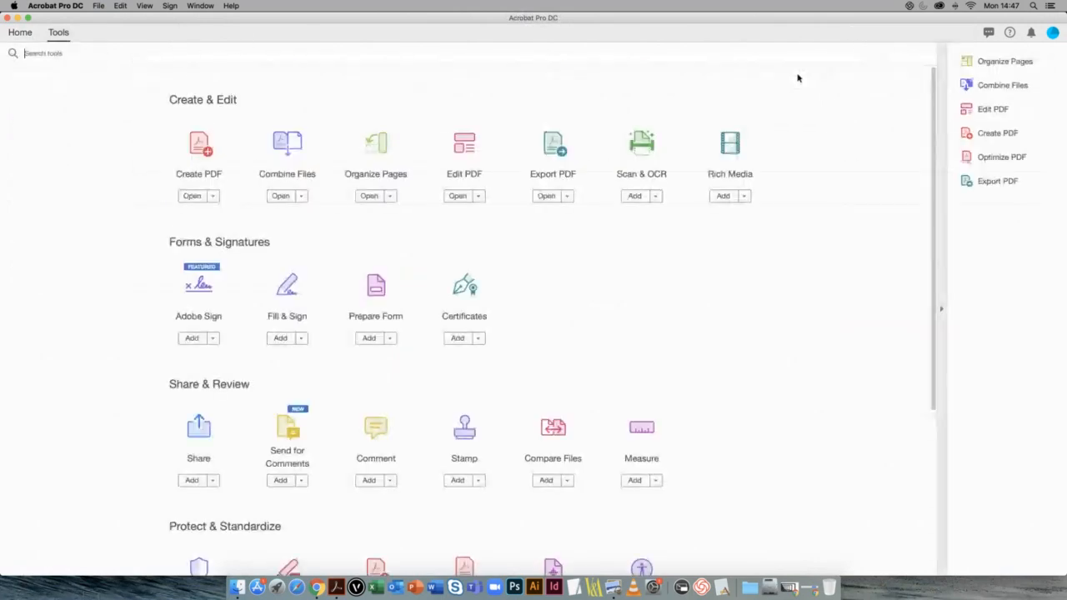
click(369, 196)
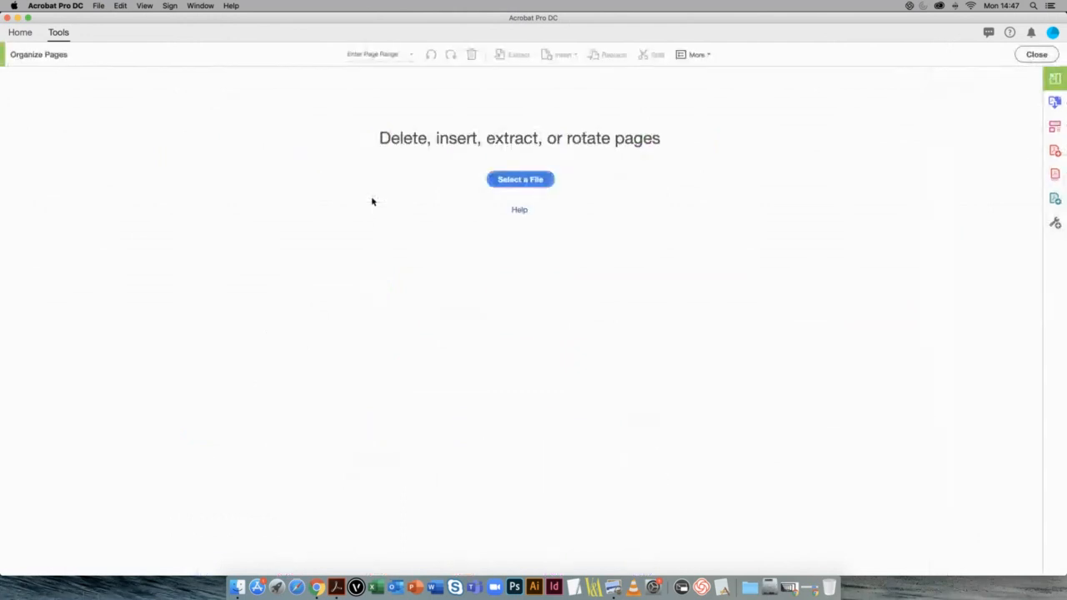
click(531, 184)
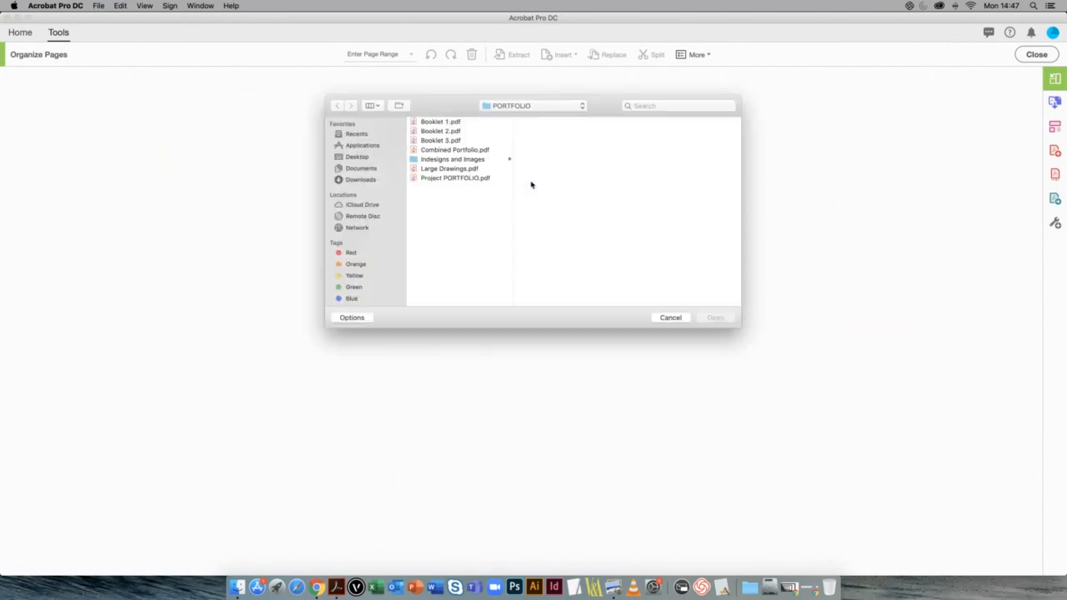
click(468, 151)
click(716, 319)
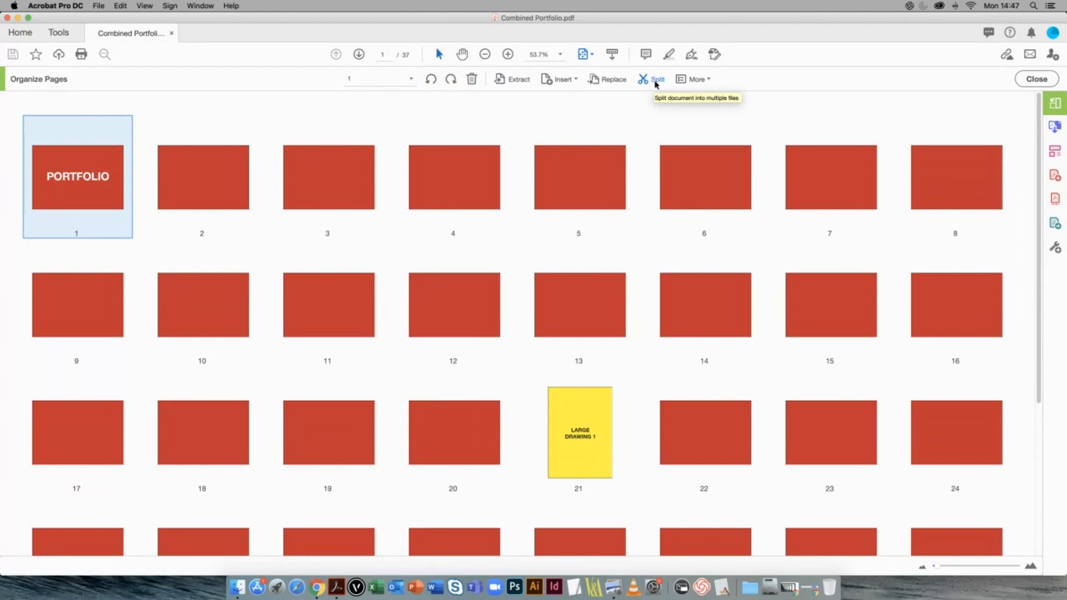
Step: Rotate page 21, the Large Drawing 1 page, counterclockwise into landscape orientation
click(708, 81)
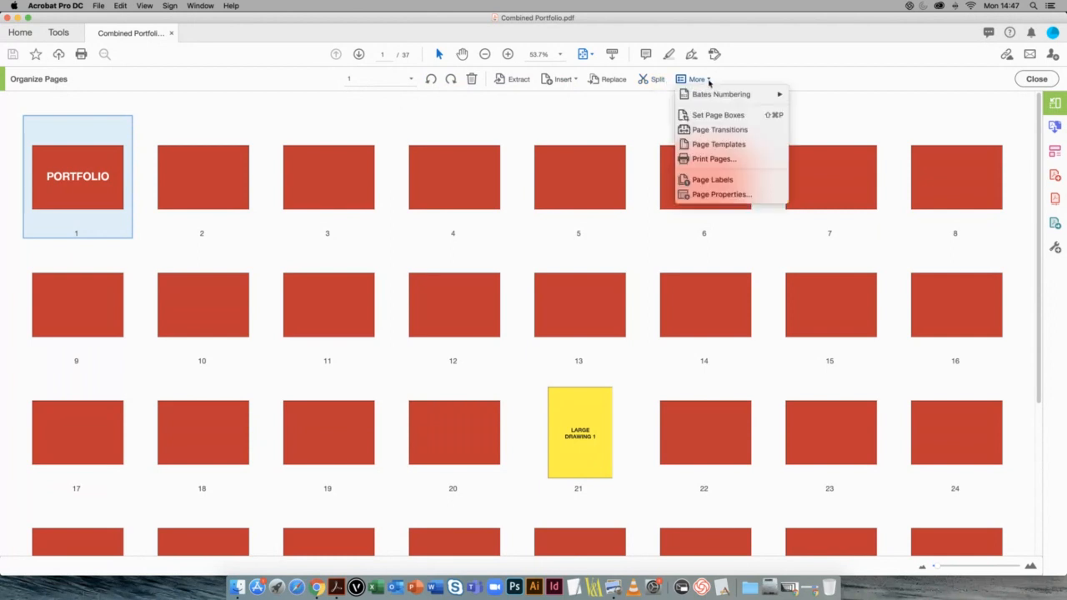
click(643, 123)
scroll(500, 250, down, 1)
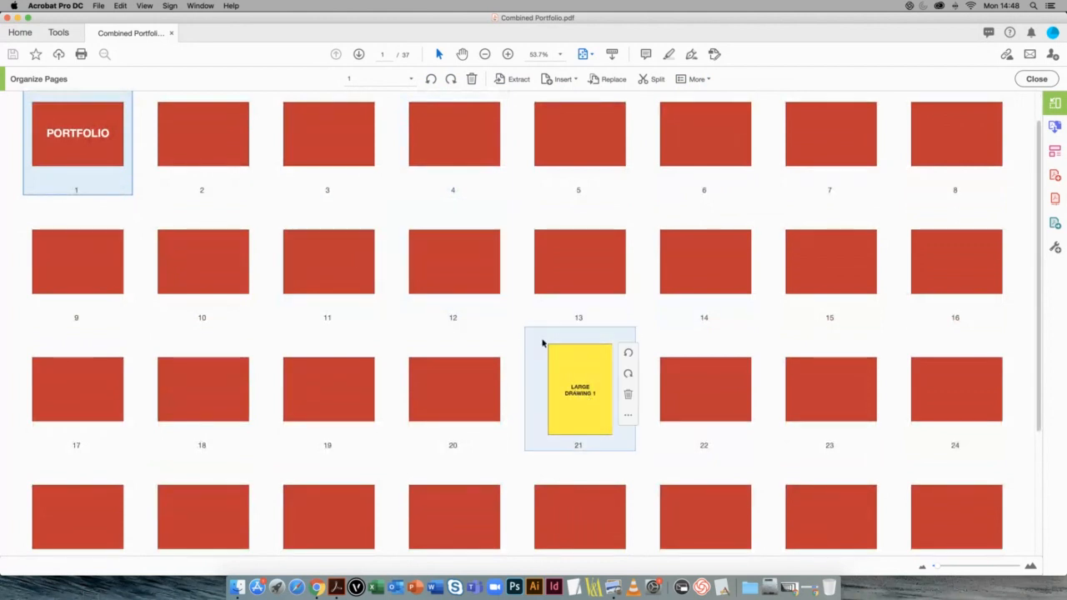
scroll(575, 350, down, 2)
click(575, 350)
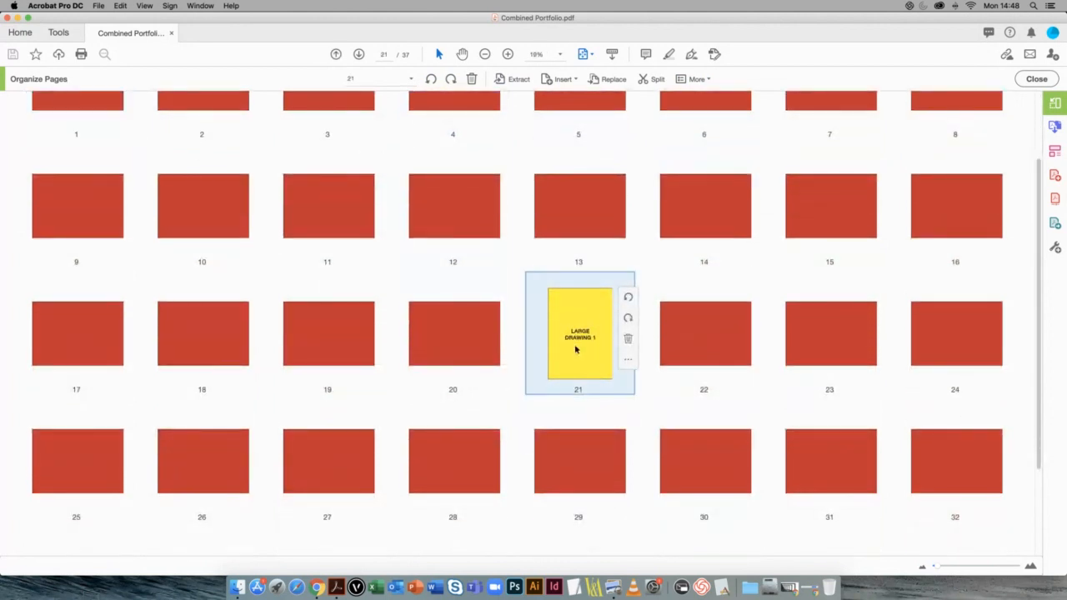
click(627, 297)
Step: Rotate page 36, the Large Drawing 2 page, clockwise into portrait orientation and clear the page selection
scroll(469, 362, down, 3)
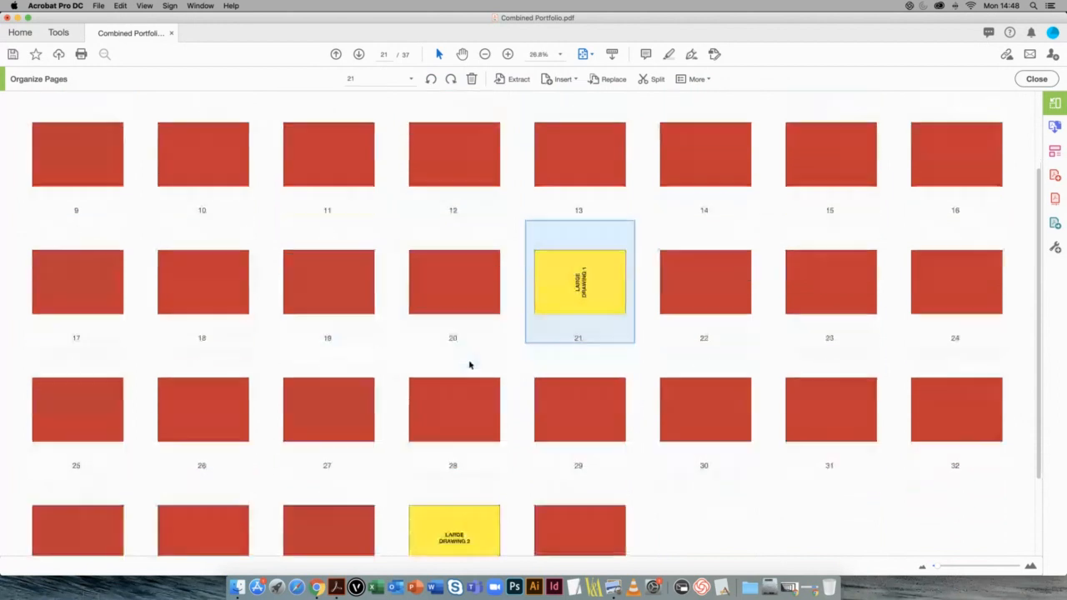
click(433, 488)
click(502, 467)
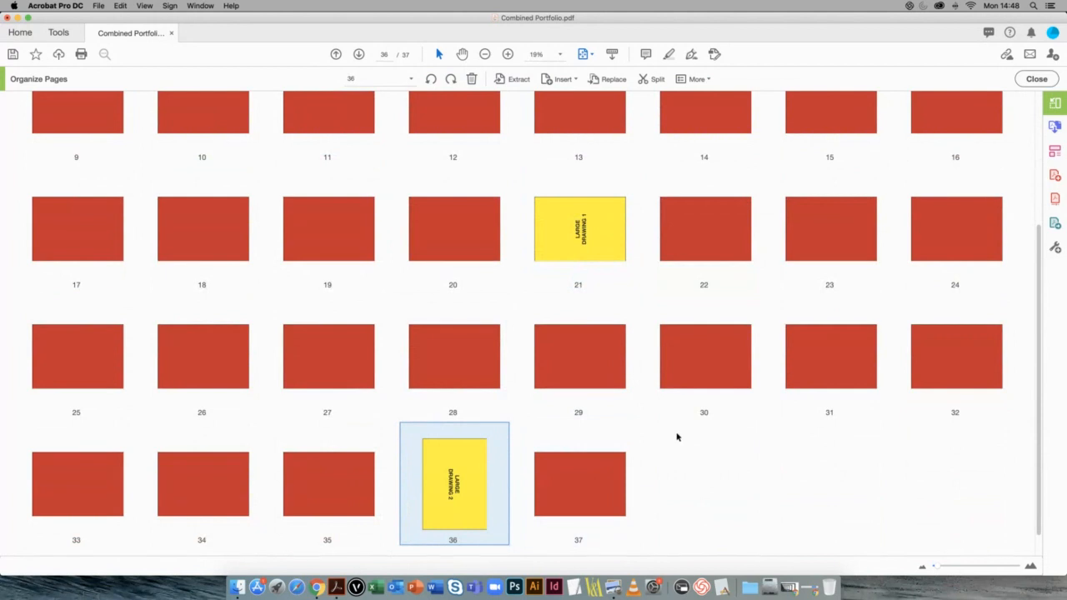
scroll(667, 439, up, 1)
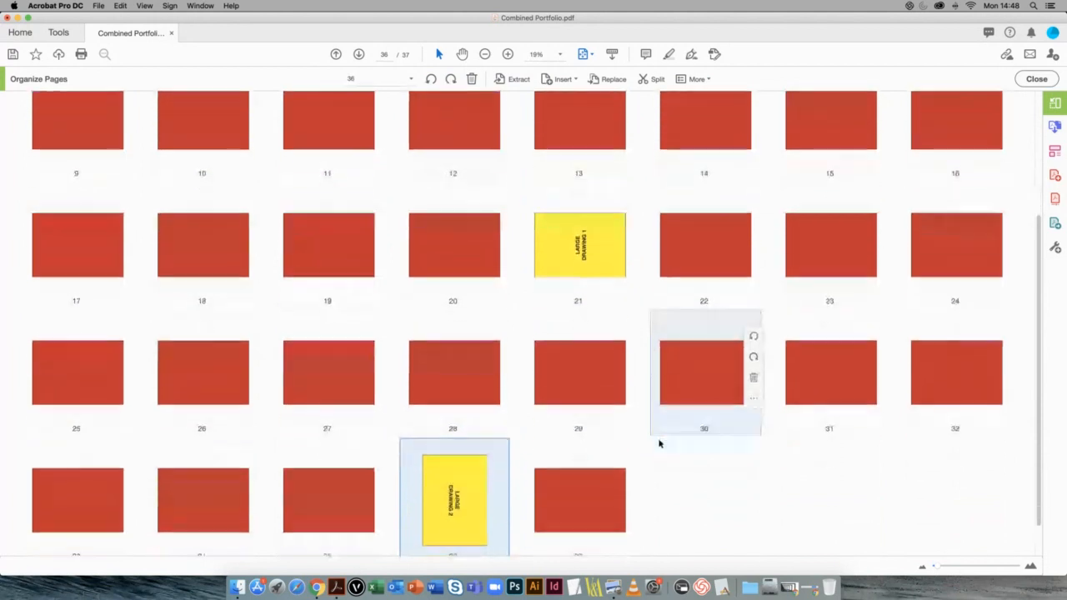
click(659, 474)
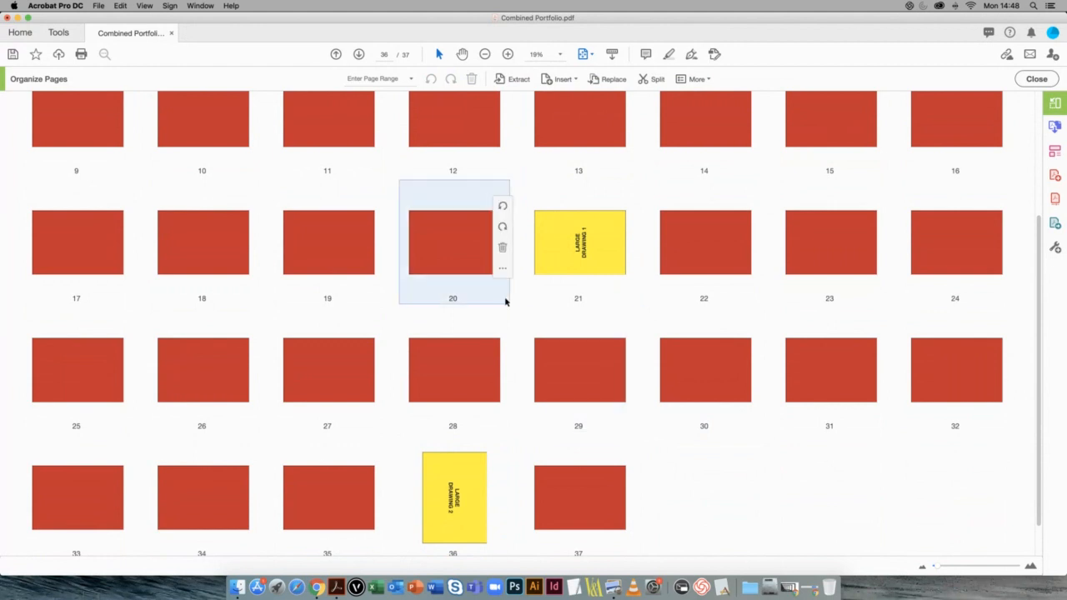
Step: Rotate page 37, the last page, counterclockwise into portrait orientation and deselect it
scroll(505, 302, up, 2)
scroll(492, 352, down, 3)
click(598, 501)
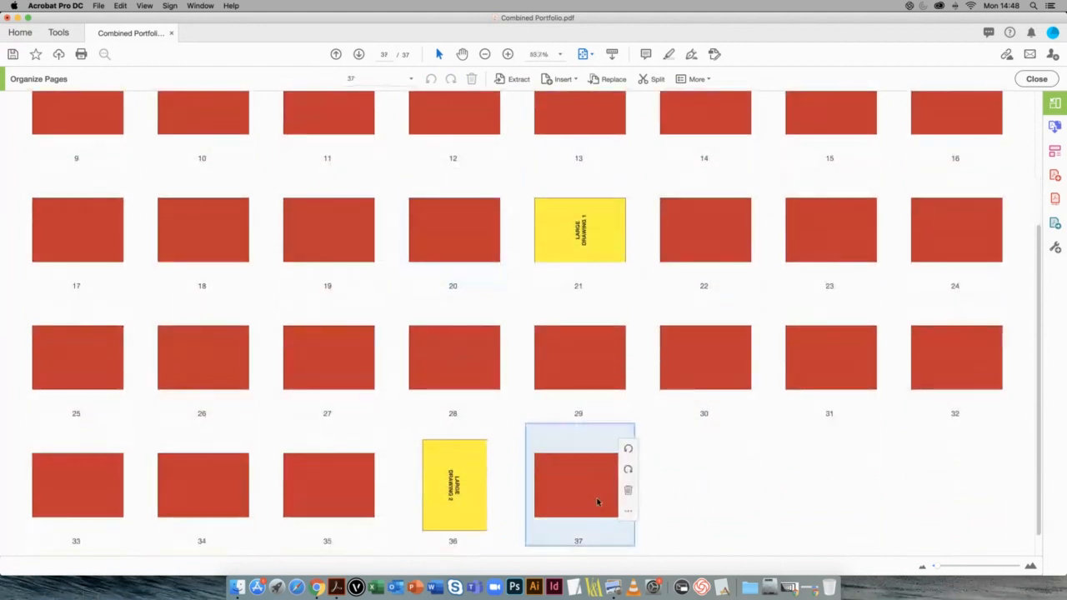
click(627, 448)
click(597, 552)
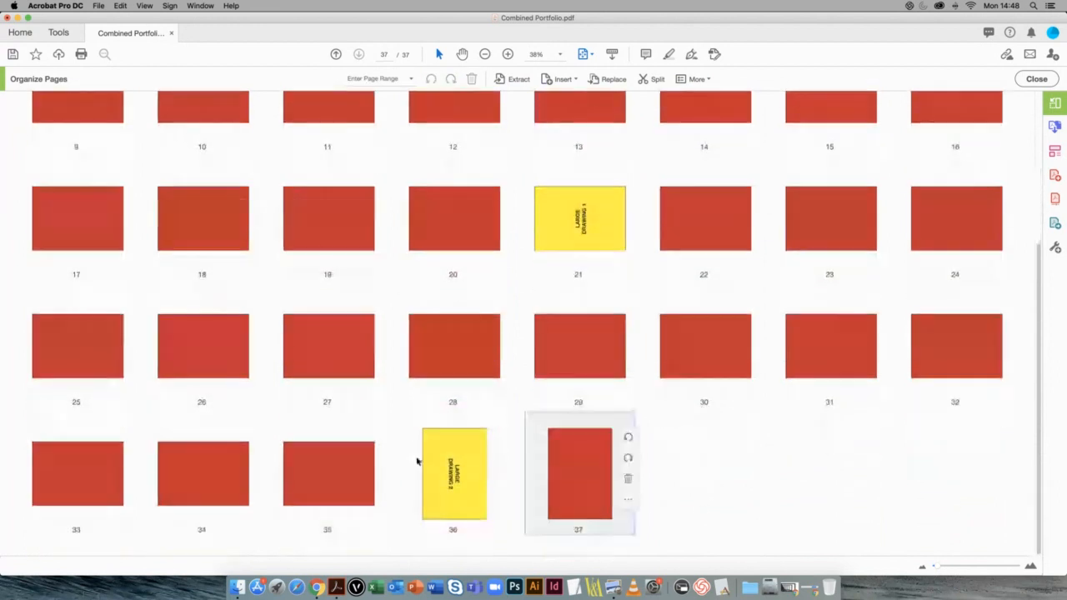
Step: Check the page thumbnails back to the cover and save the rotated pages in Combined Portfolio.pdf
scroll(441, 357, up, 3)
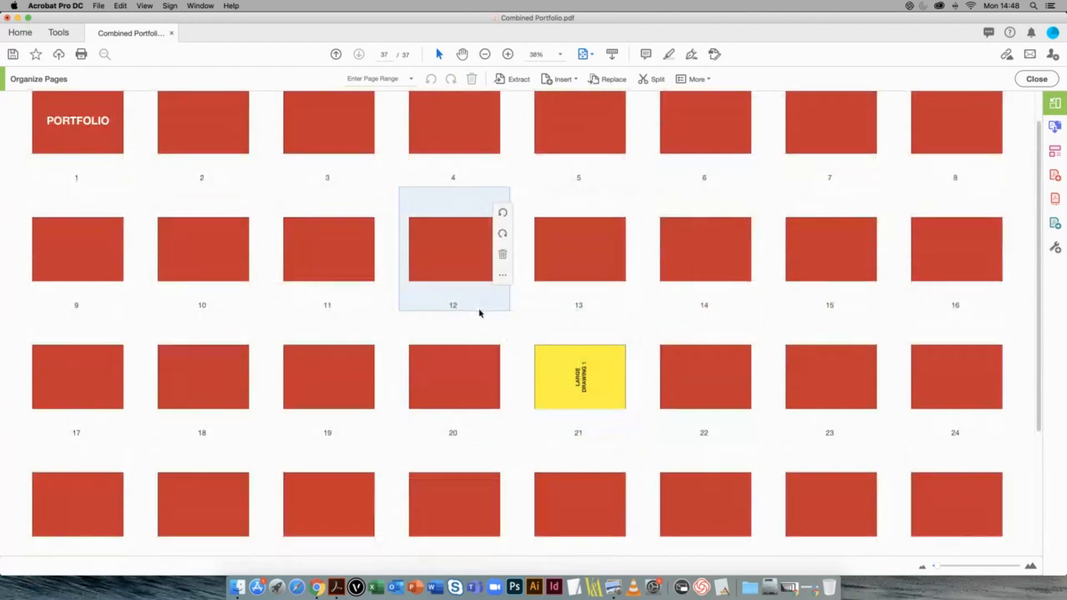
scroll(479, 312, up, 2)
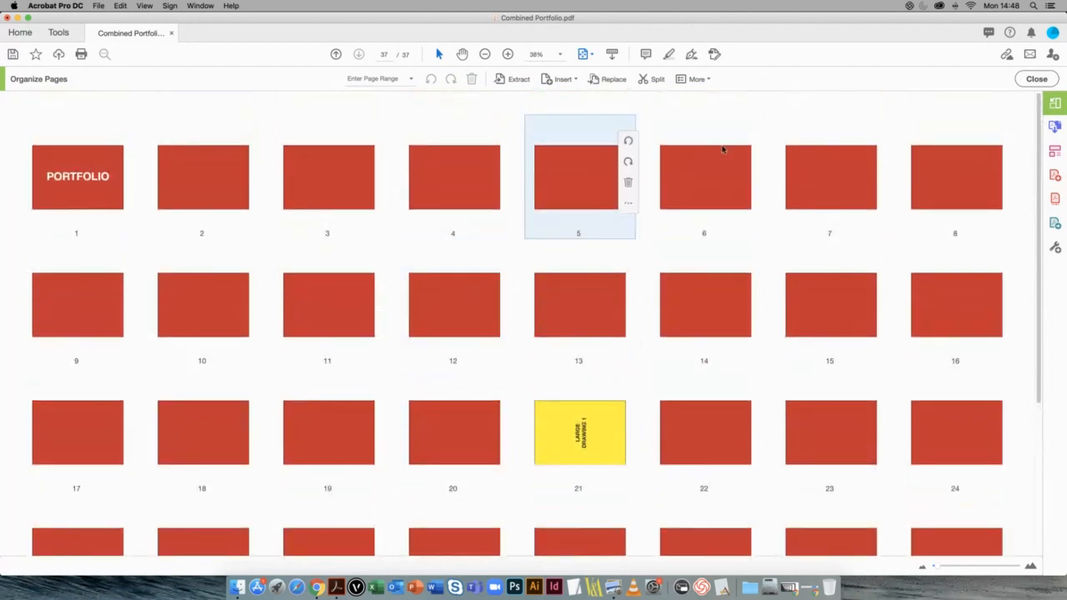
click(100, 5)
click(108, 63)
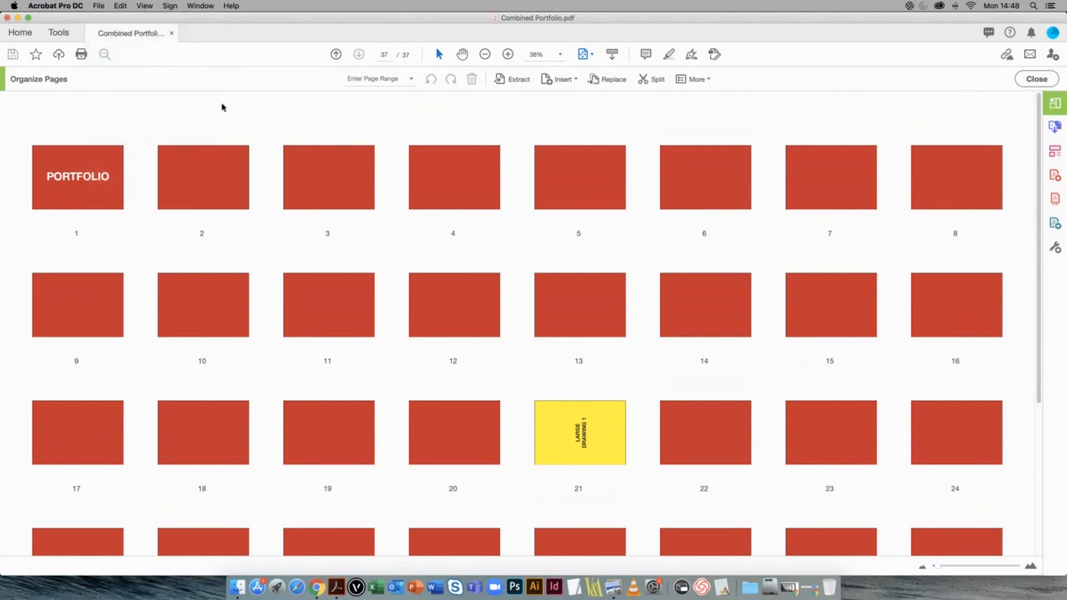
Step: Leave Organize Pages and view the document at 25% zoom, going from page 37 back to the rotated page 21
click(1036, 78)
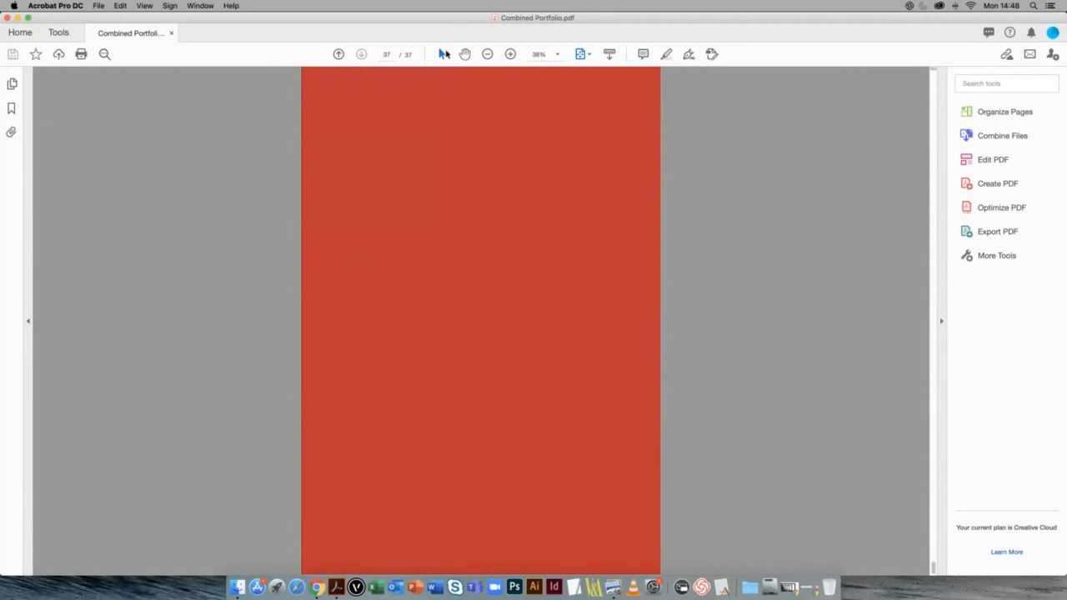
click(488, 55)
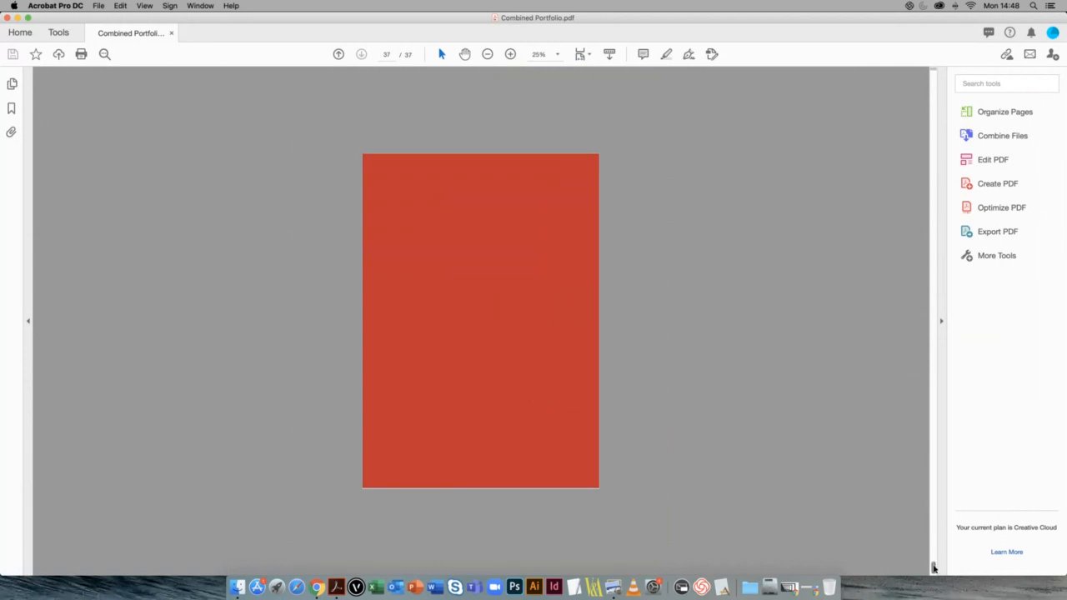
drag(934, 565, 933, 345)
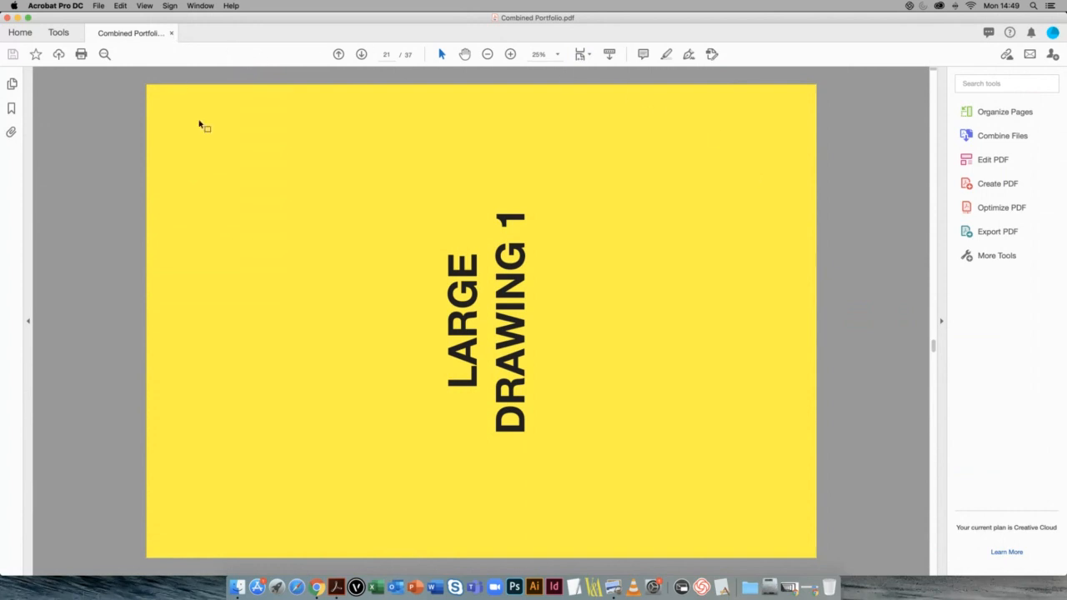
Step: Close the combined PDF and open Project Portfolio.indd from the Indesigns and Images folder in InDesign
click(170, 34)
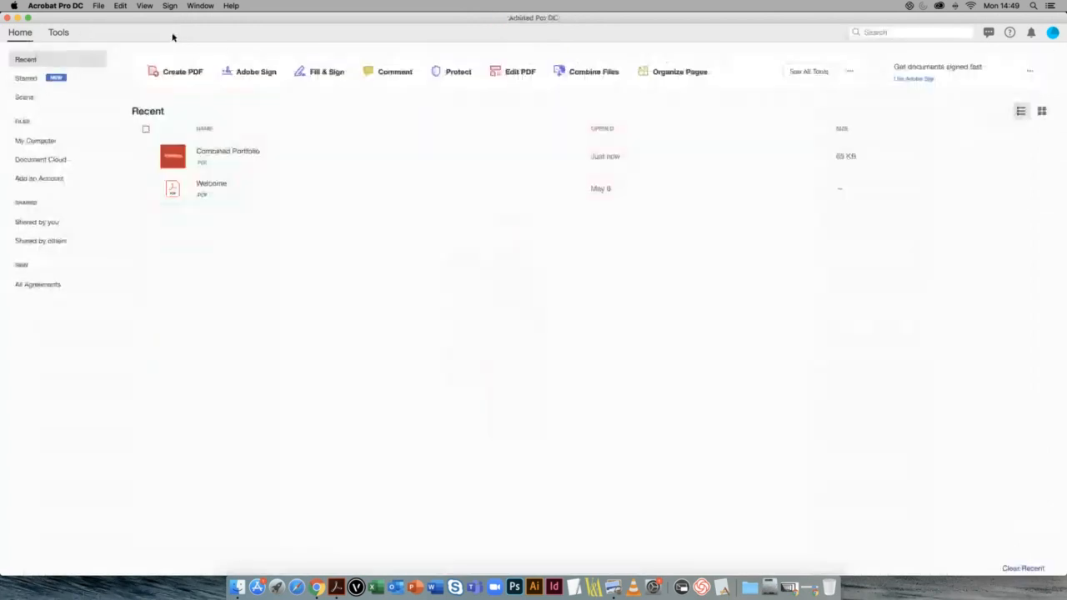
click(808, 71)
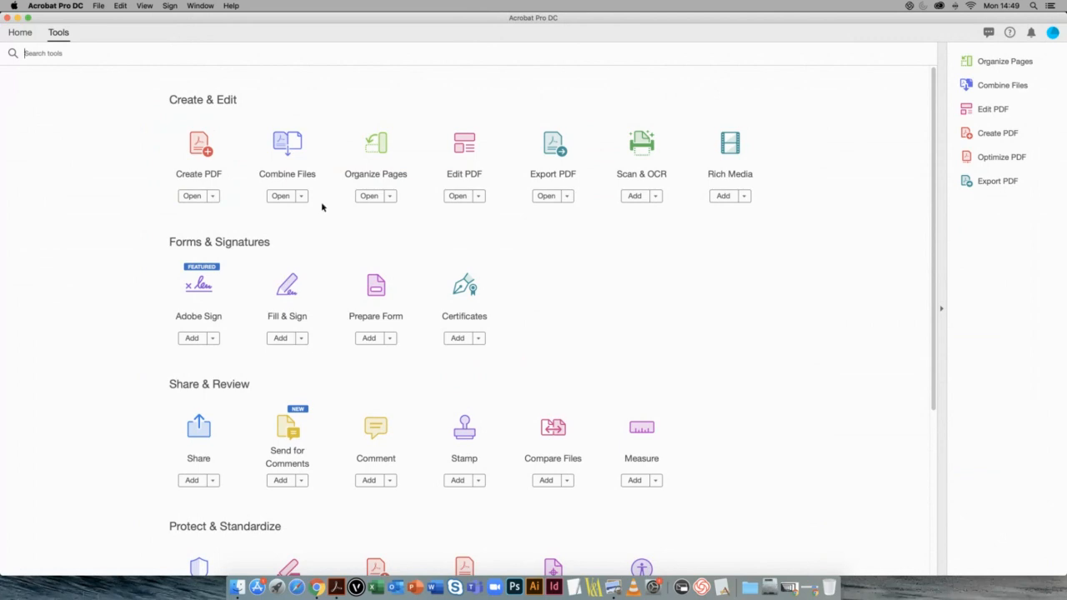
click(237, 586)
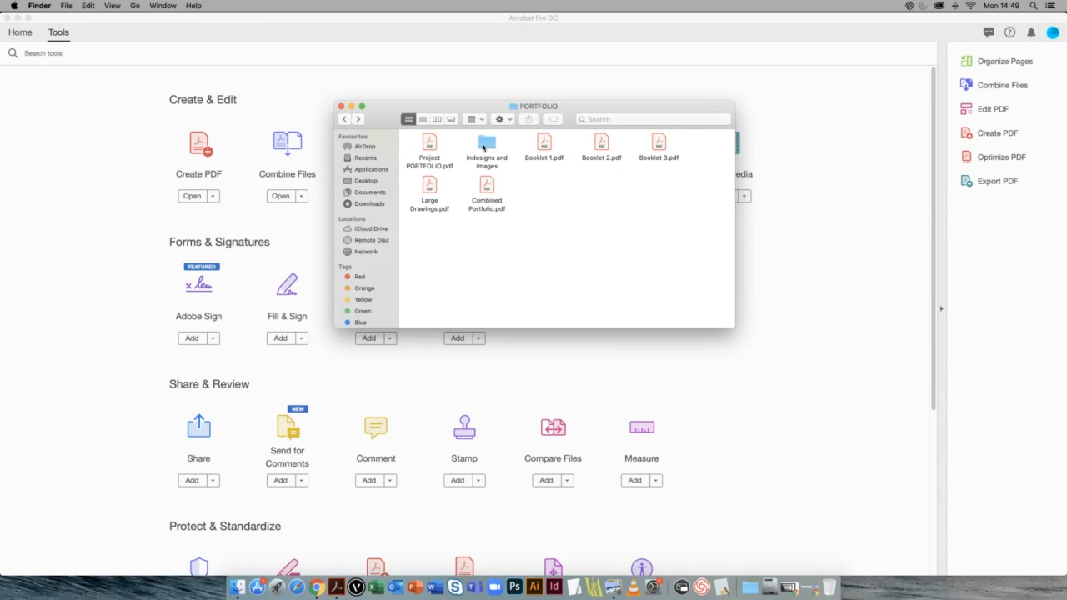
double_click(482, 146)
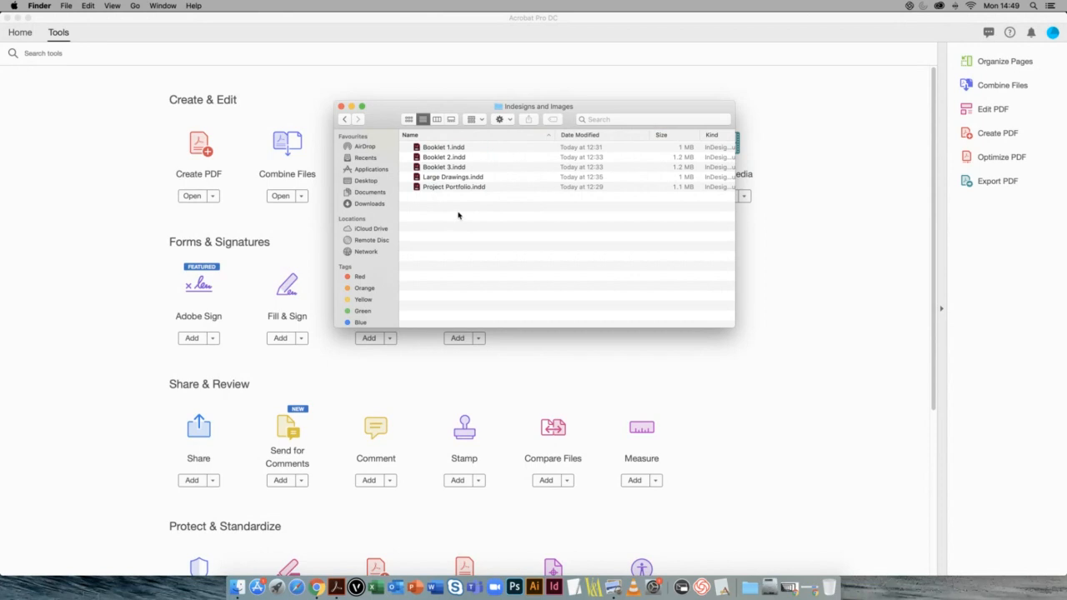
double_click(463, 188)
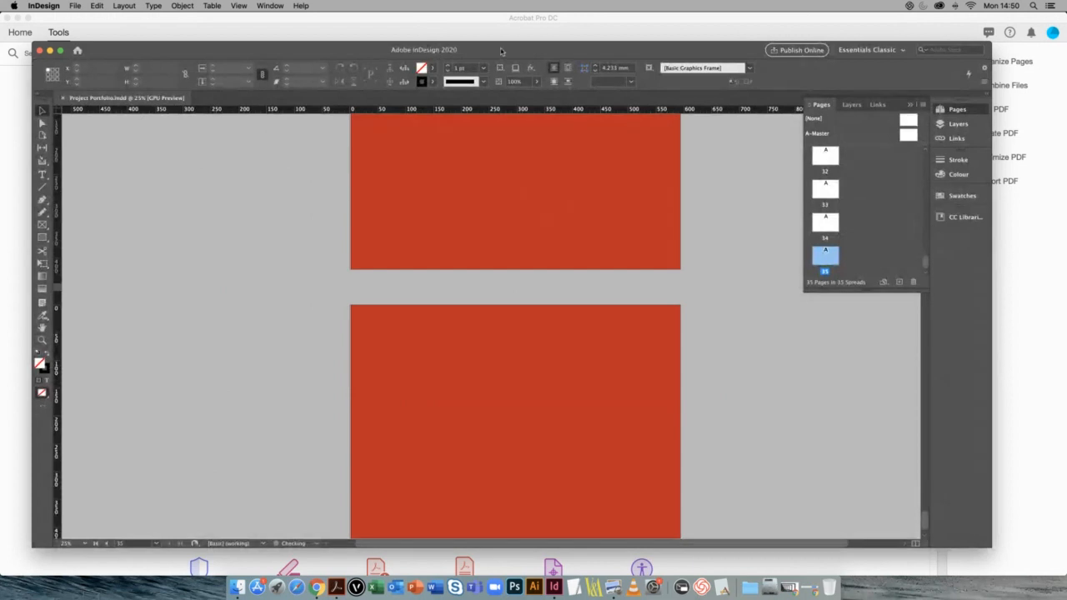
Step: Enlarge the portfolio document window and look through the thumbnails of the final pages
double_click(539, 49)
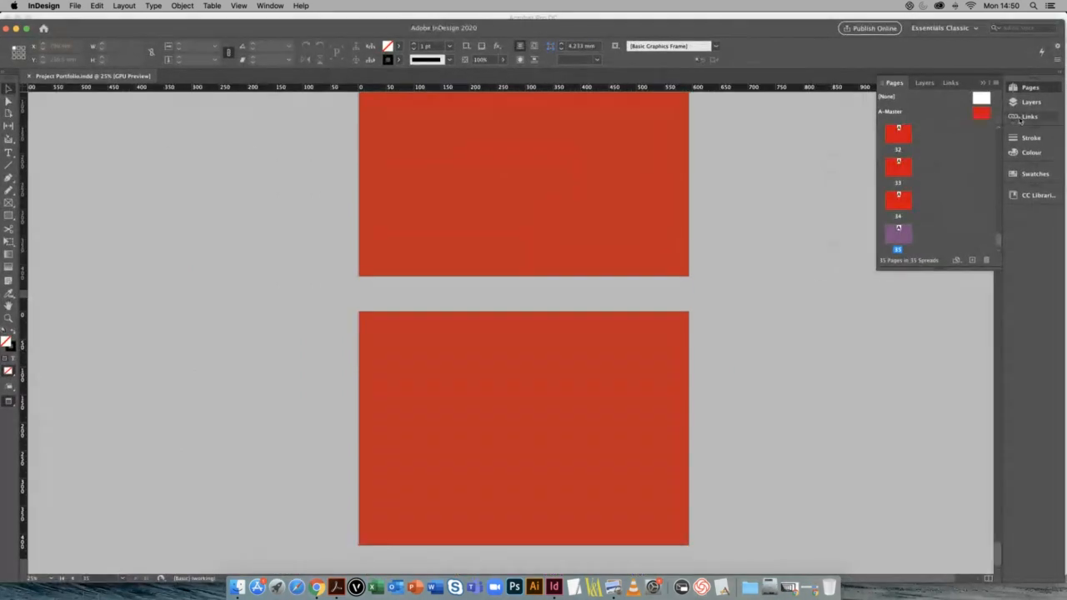
scroll(944, 182, up, 3)
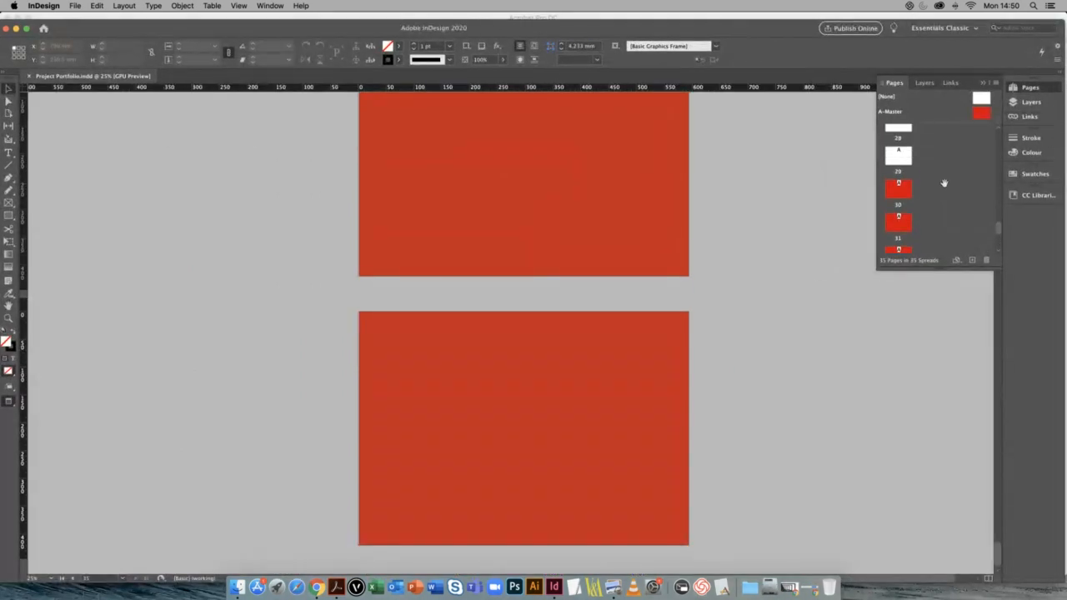
scroll(944, 182, up, 2)
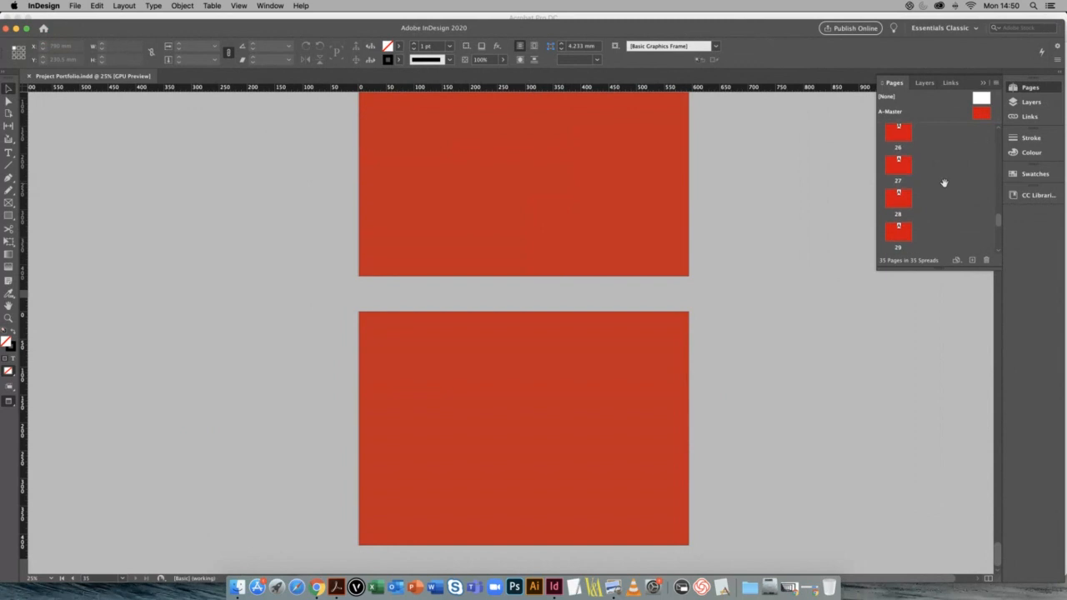
scroll(939, 190, up, 1)
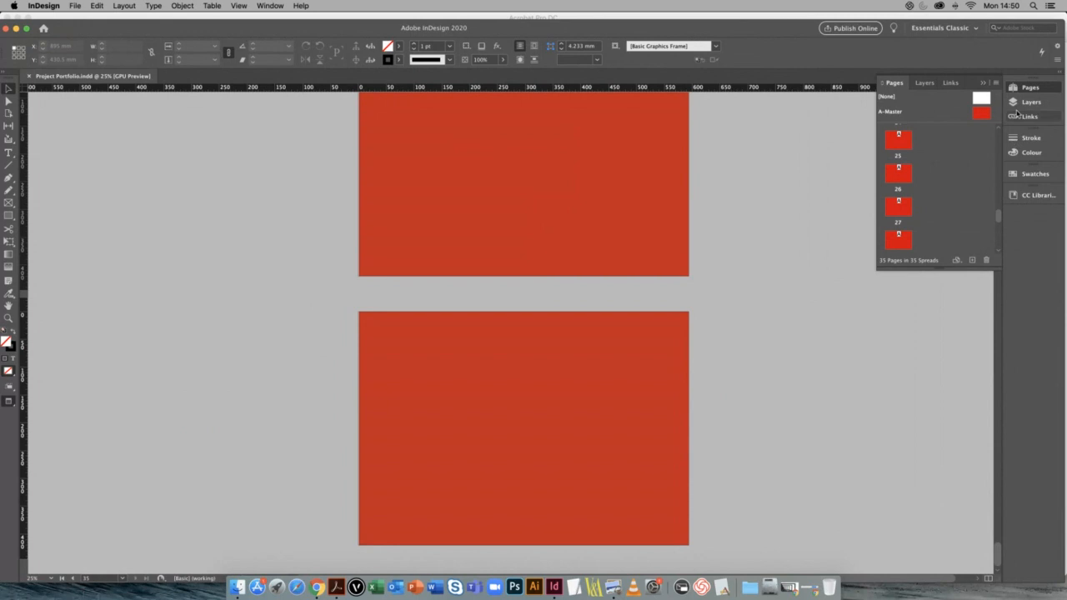
click(815, 279)
scroll(813, 279, down, 1)
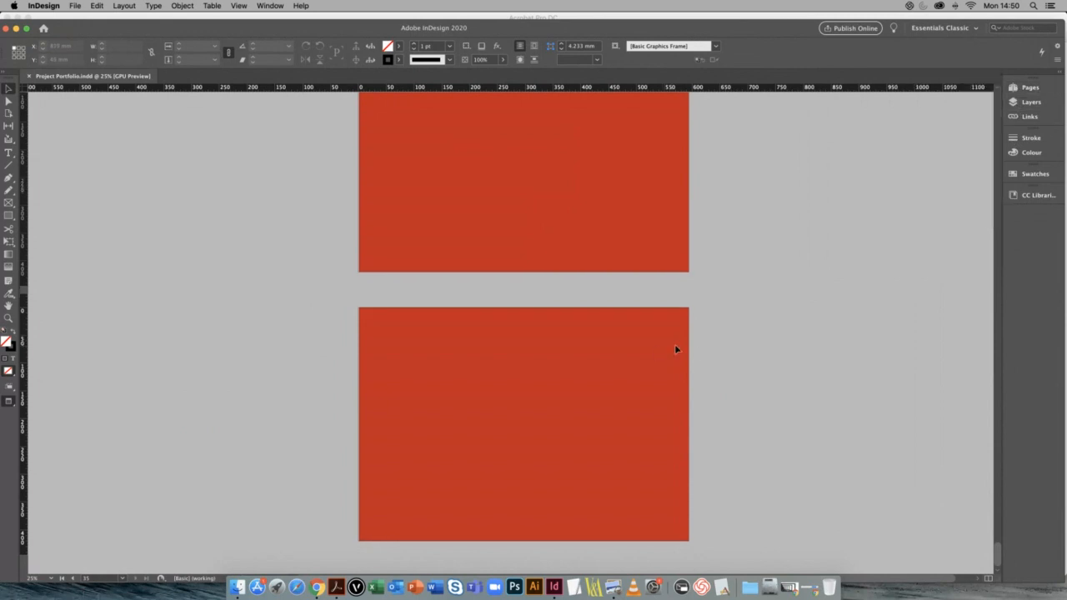
Step: Add a new page after page 35 and select page 36 with the Page tool
click(1025, 90)
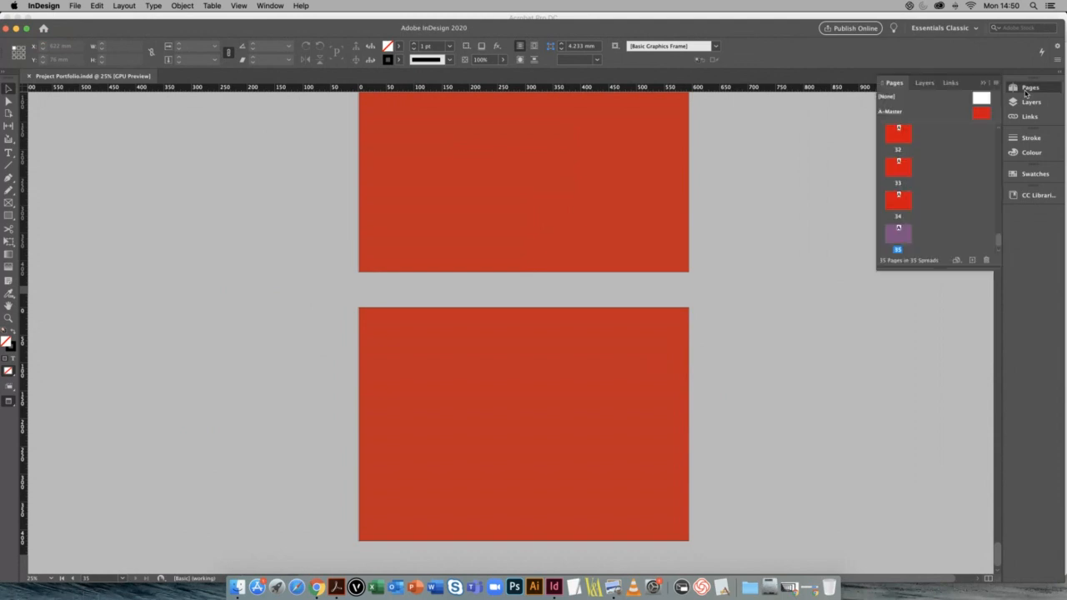
click(972, 260)
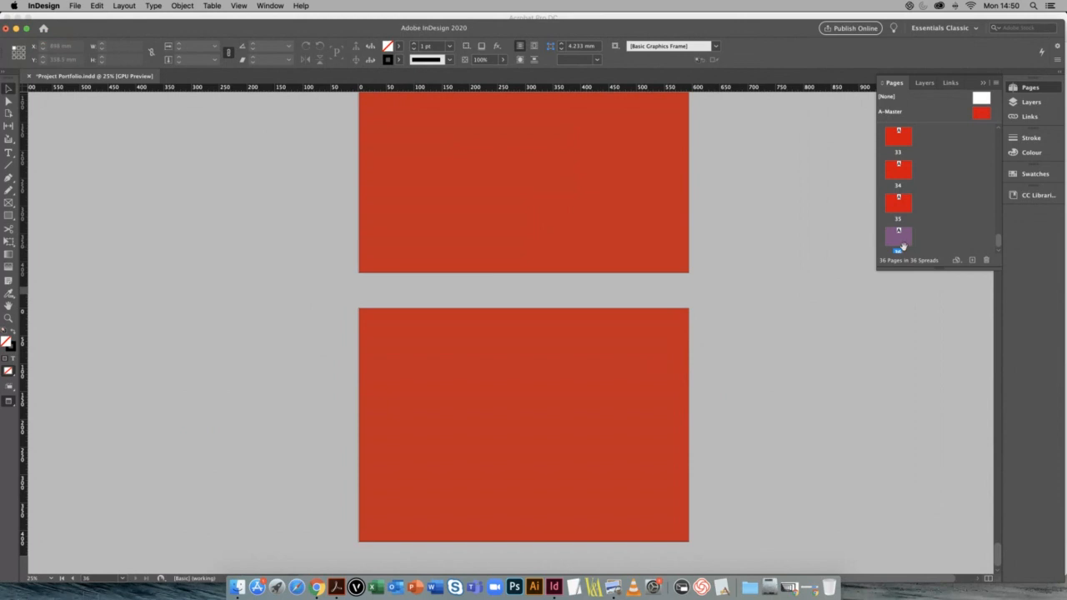
click(99, 217)
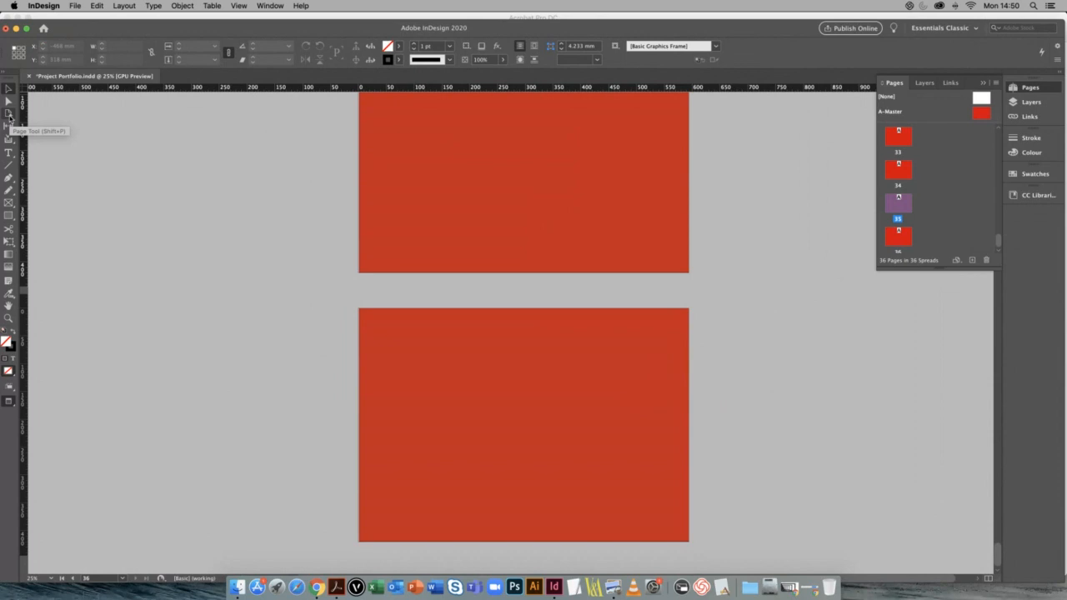
click(9, 118)
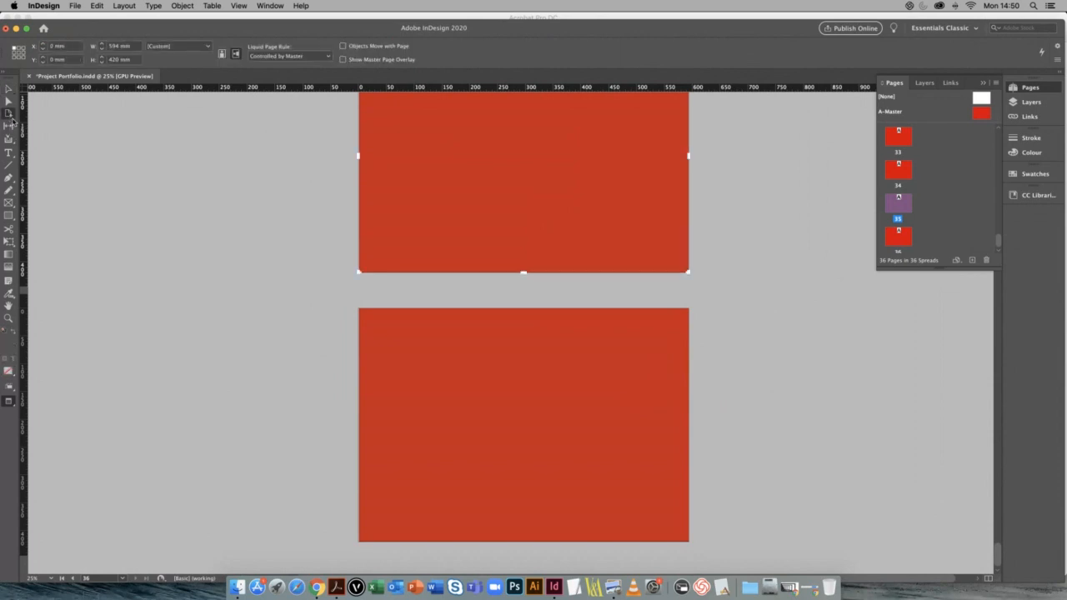
click(514, 428)
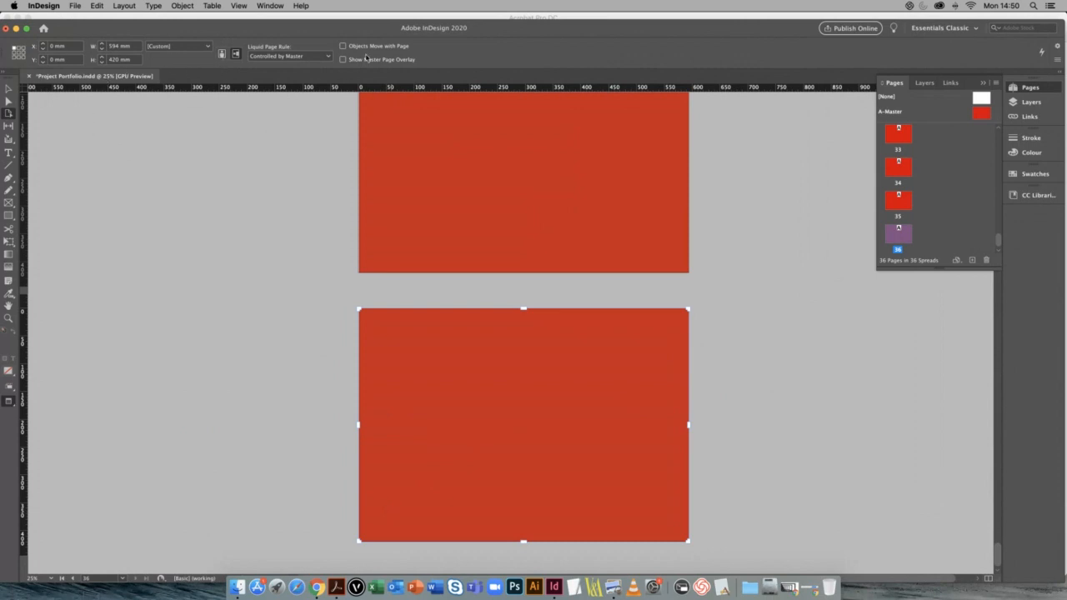
Step: Try page 36 in portrait orientation, return it to landscape and set its width to 841 mm
click(222, 55)
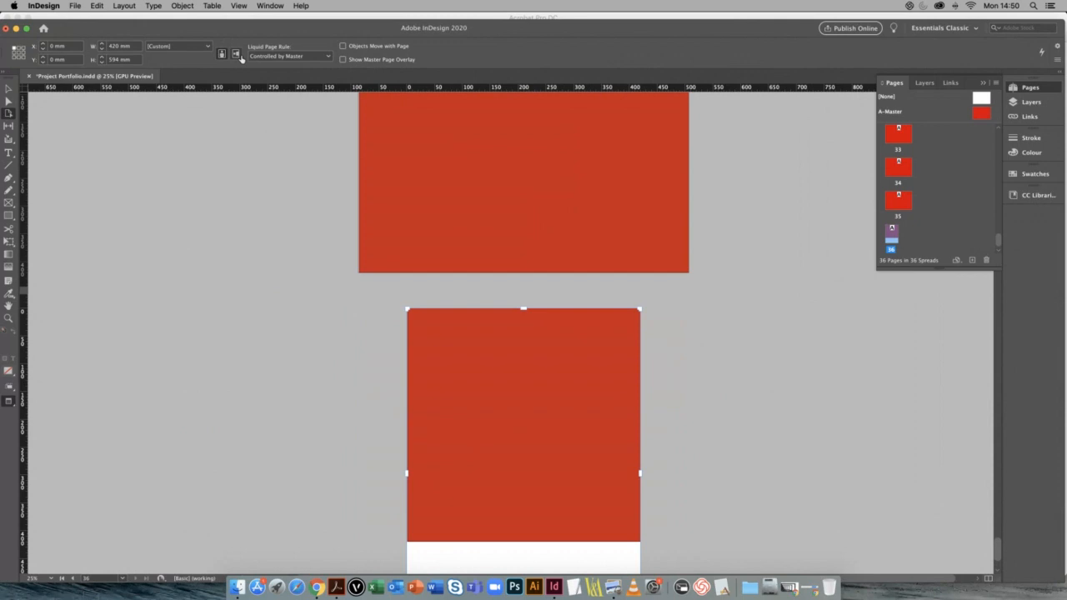
click(236, 55)
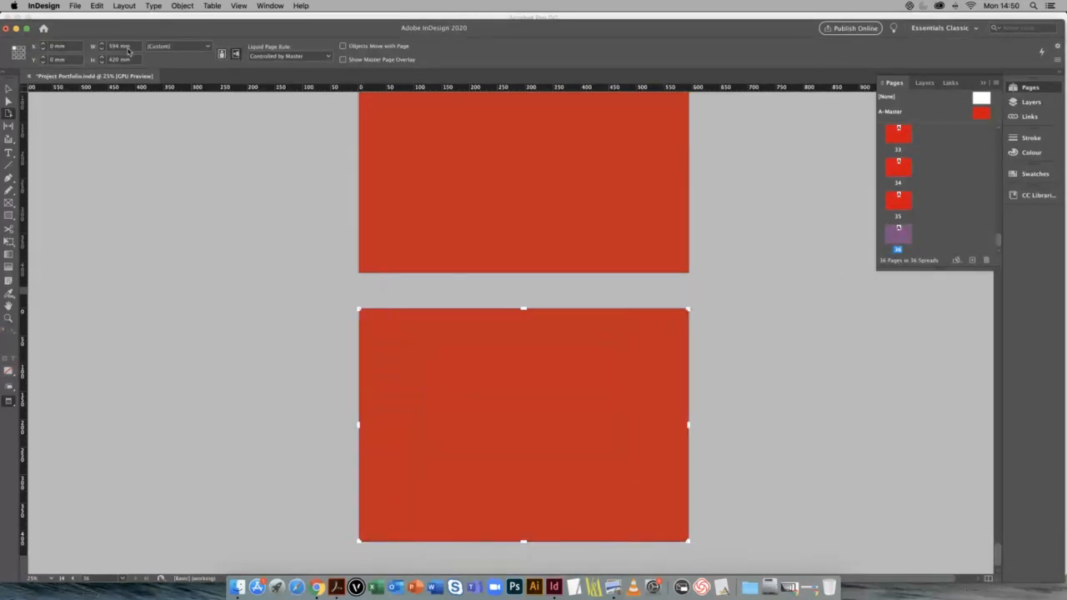
drag(129, 46, 102, 48)
text(841)
key(Return)
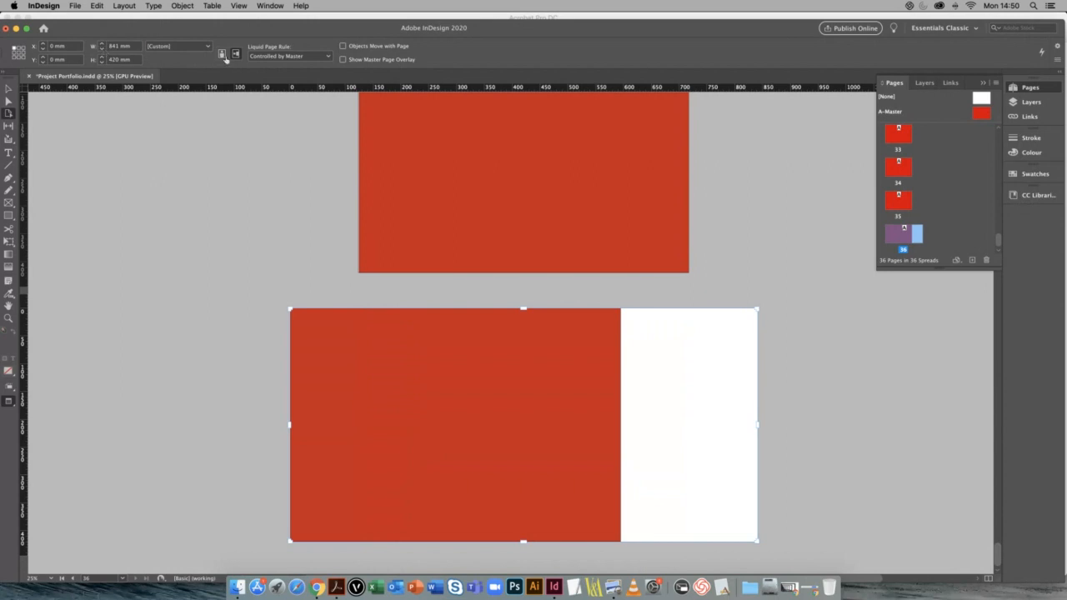
Step: Set the size of page 36 to 1189 mm wide by 841 mm high
drag(135, 48, 90, 48)
text(1189)
key(Tab)
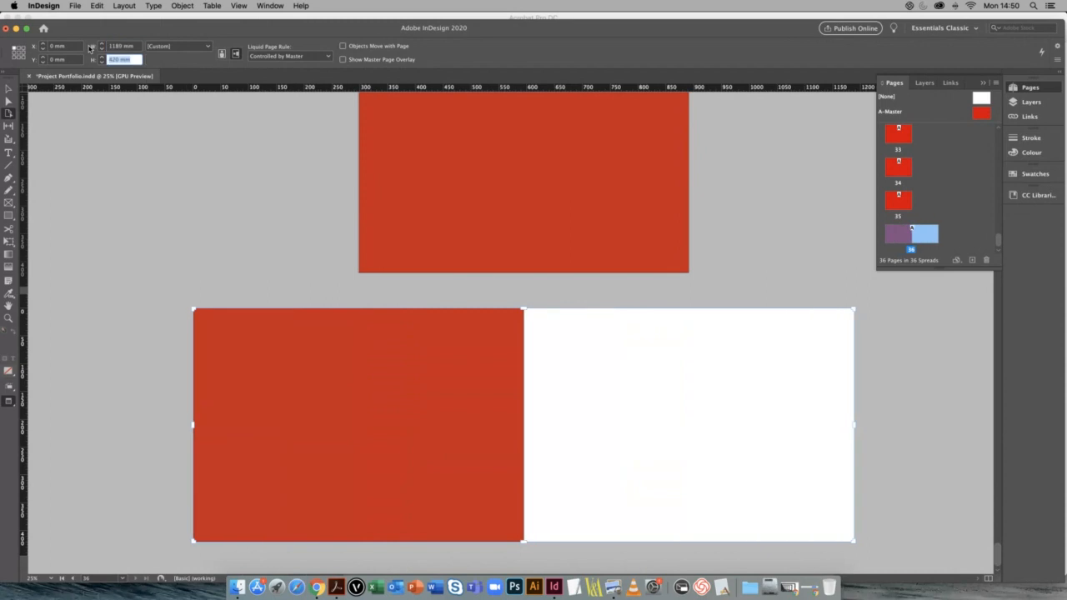
text(4)
text(41)
key(Return)
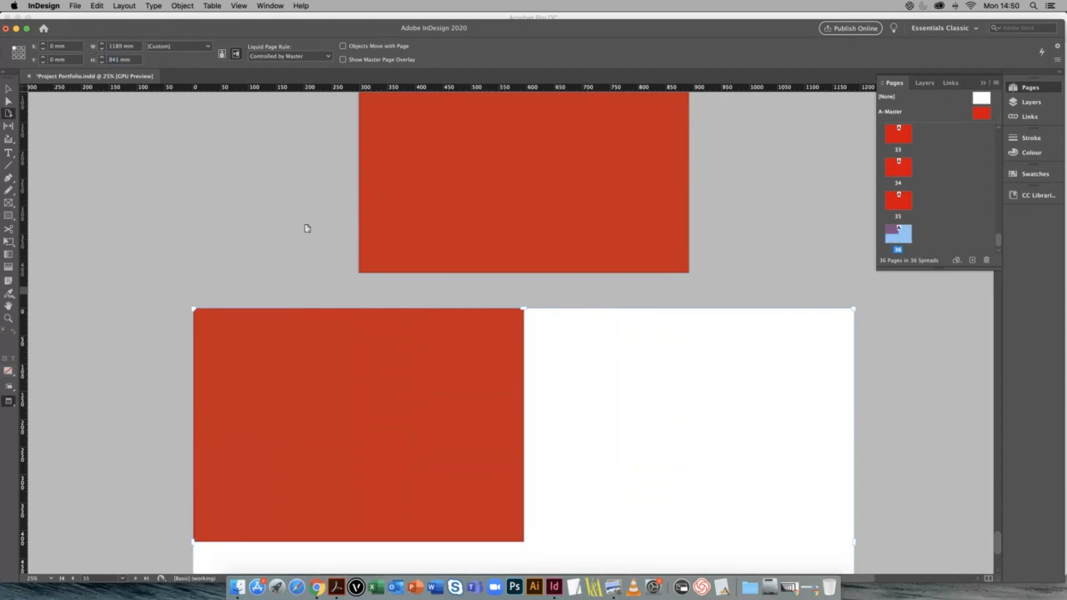
Step: Delete the red background rectangle from the enlarged page 36 at the end of the document
scroll(655, 381, down, 2)
scroll(655, 381, down, 2)
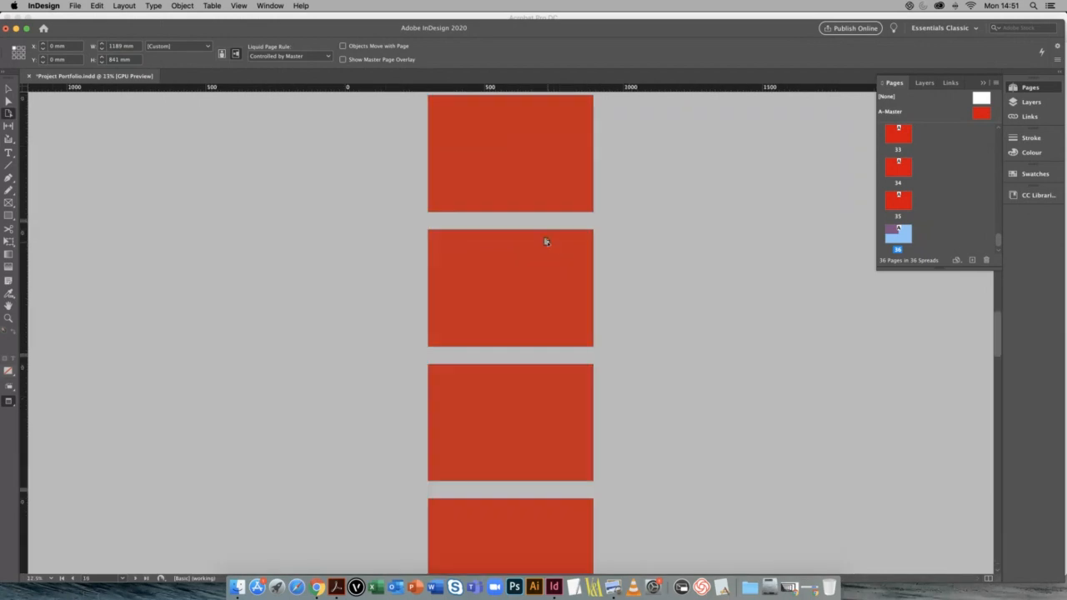
scroll(546, 241, down, 15)
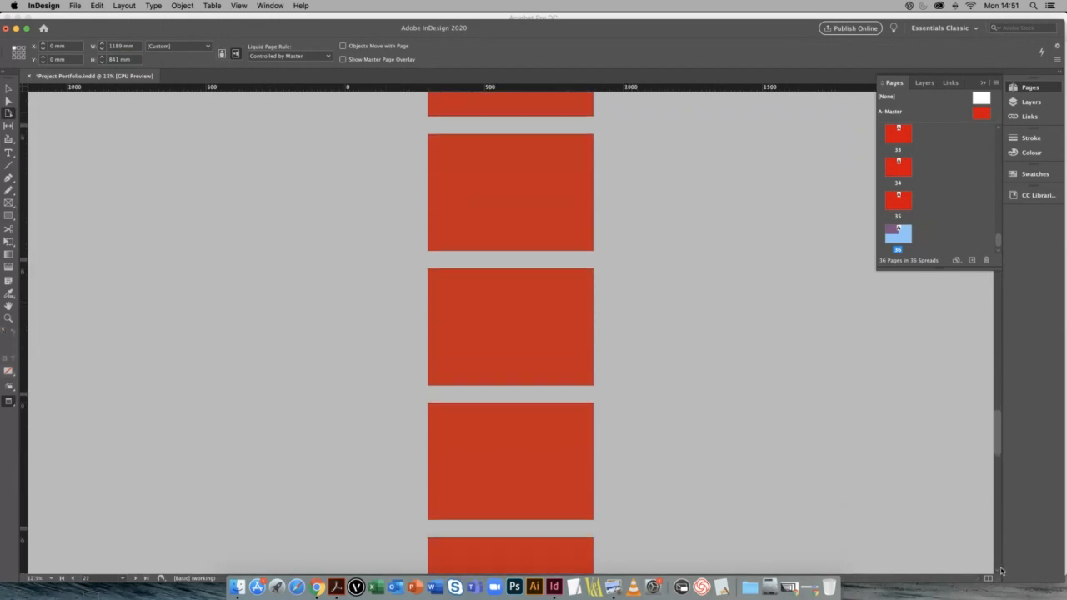
scroll(1001, 571, down, 6)
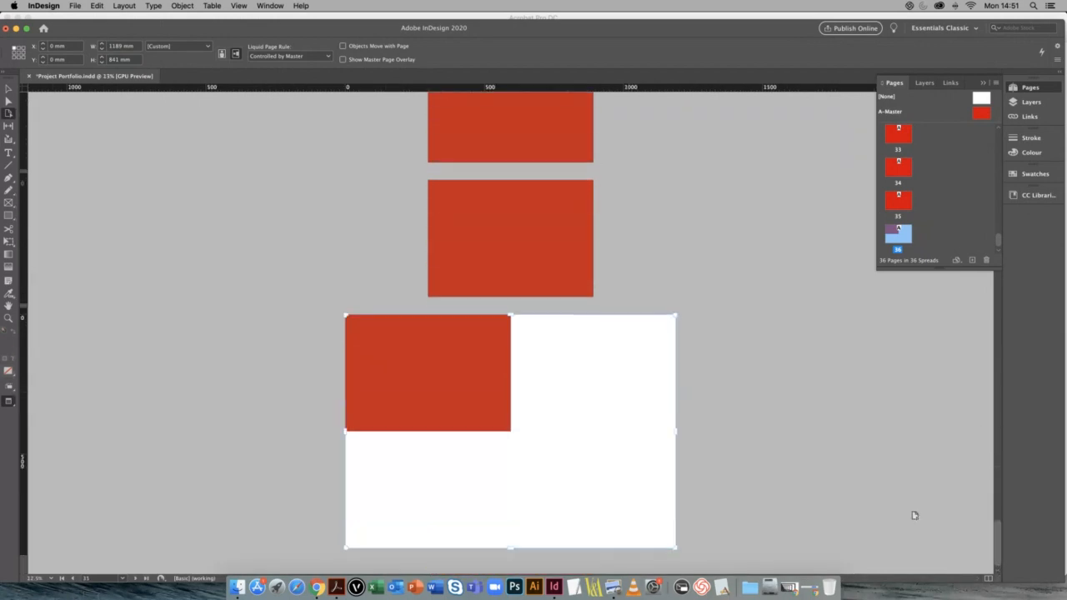
click(9, 89)
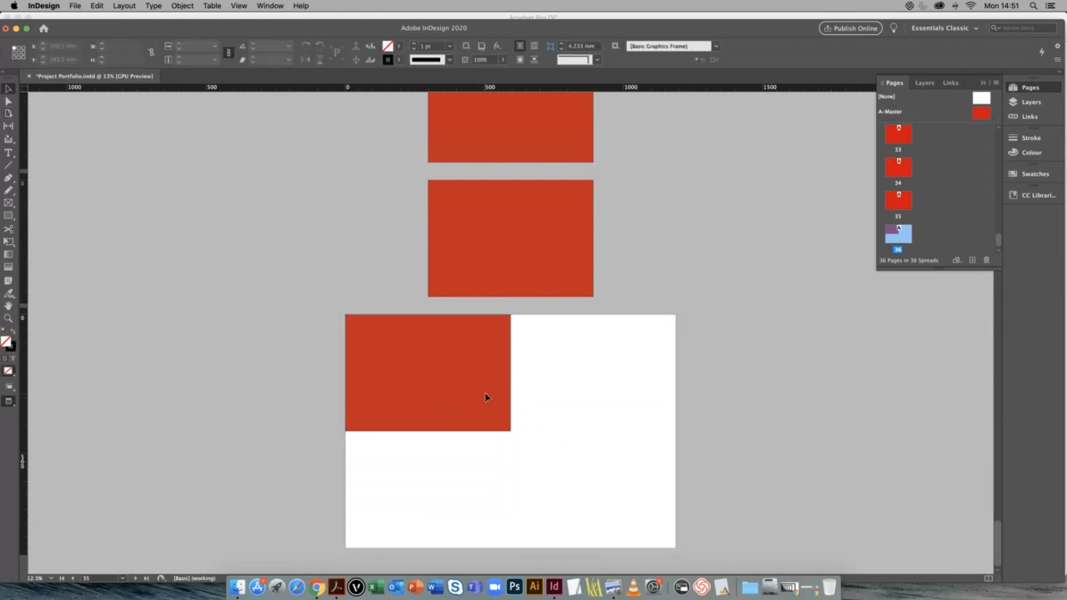
click(486, 397)
key(Delete)
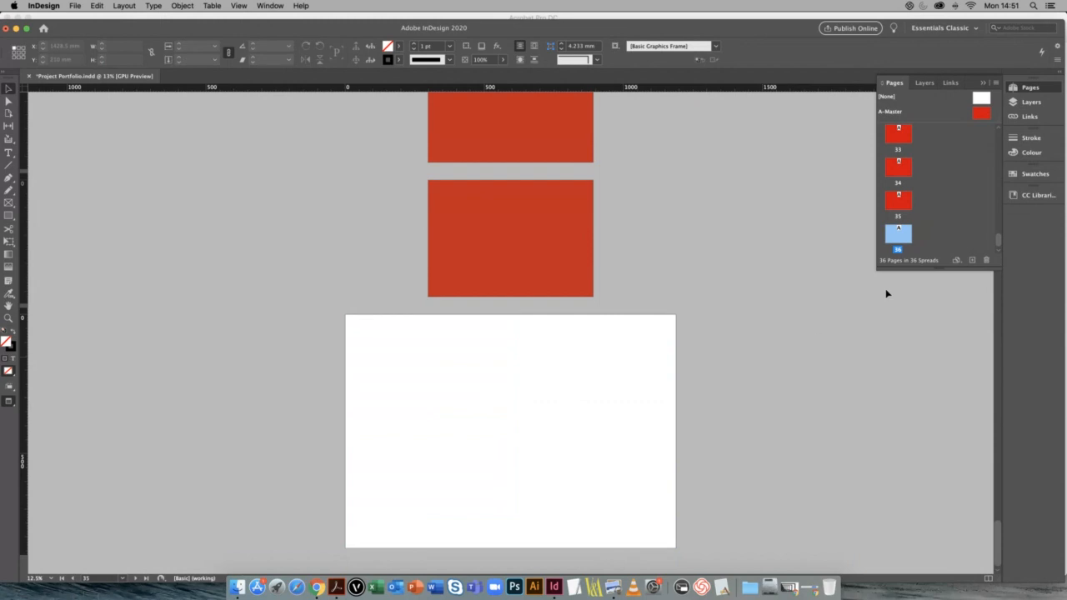
Step: Duplicate the blank page 36 spread to create page 37
right_click(890, 237)
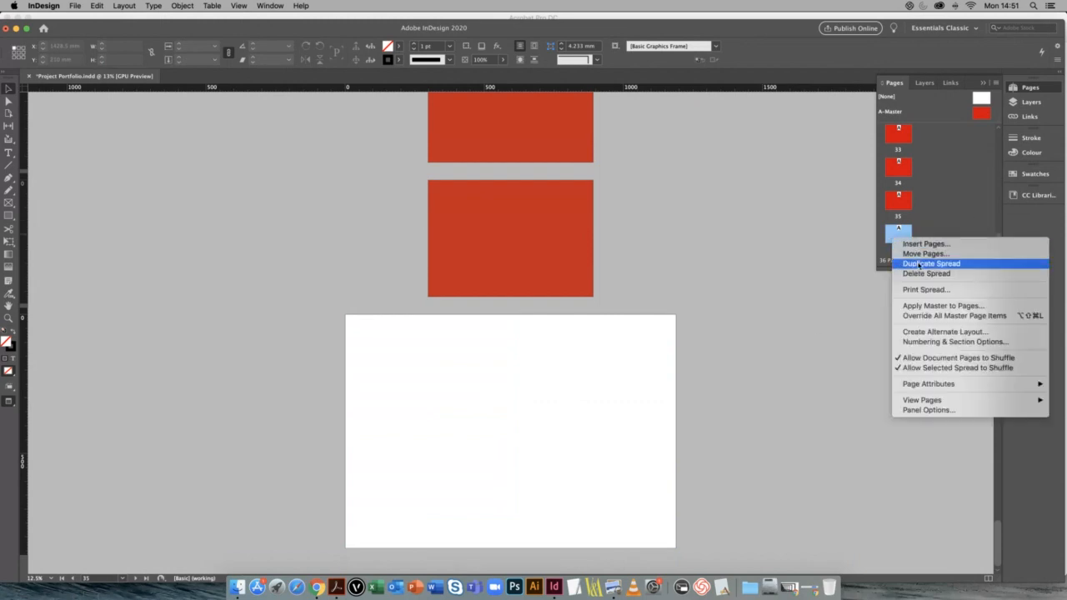
click(919, 265)
scroll(758, 281, up, 1)
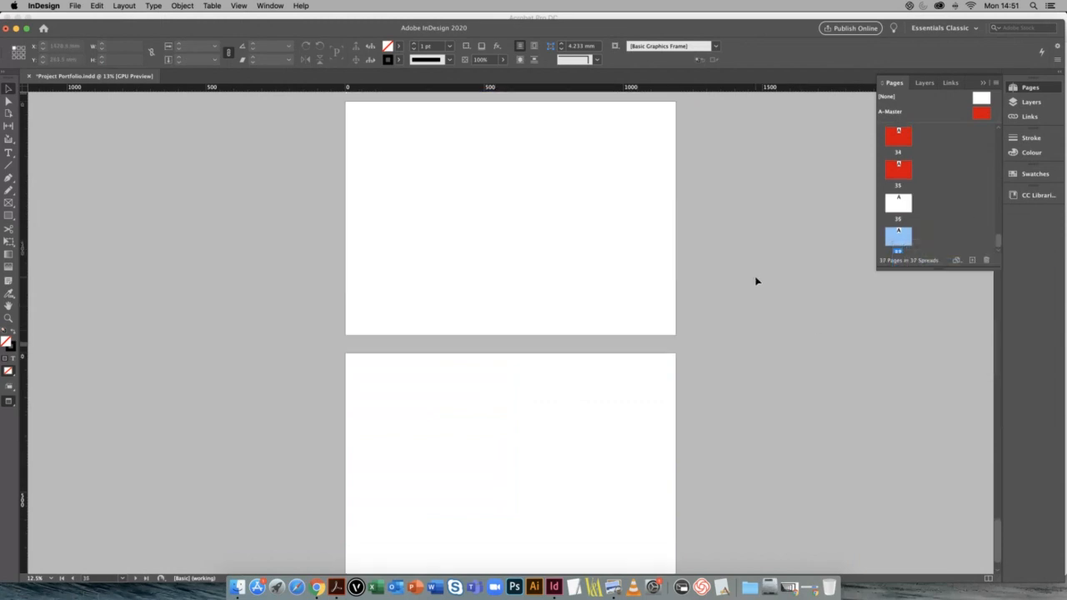
Step: Change pages 37 and 36 to portrait orientation with the Page tool and deselect them
click(8, 113)
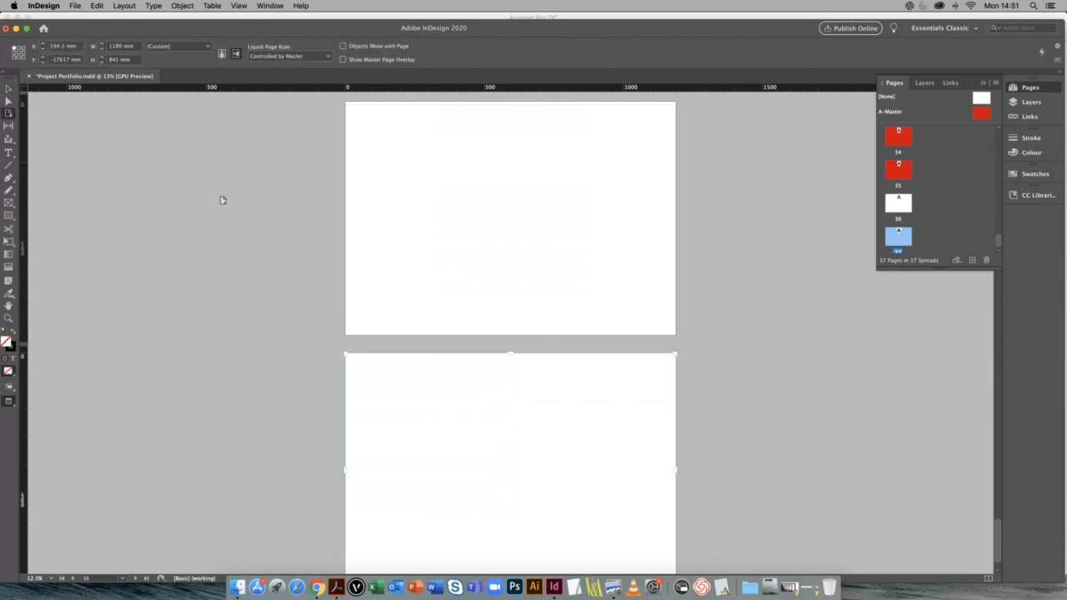
click(221, 54)
click(430, 228)
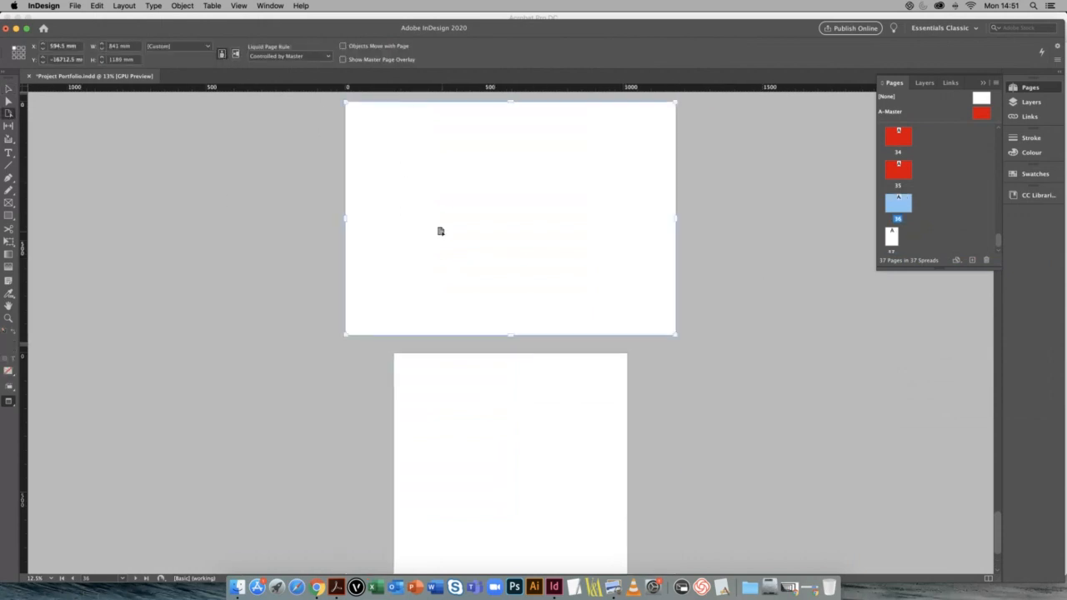
click(221, 53)
click(134, 143)
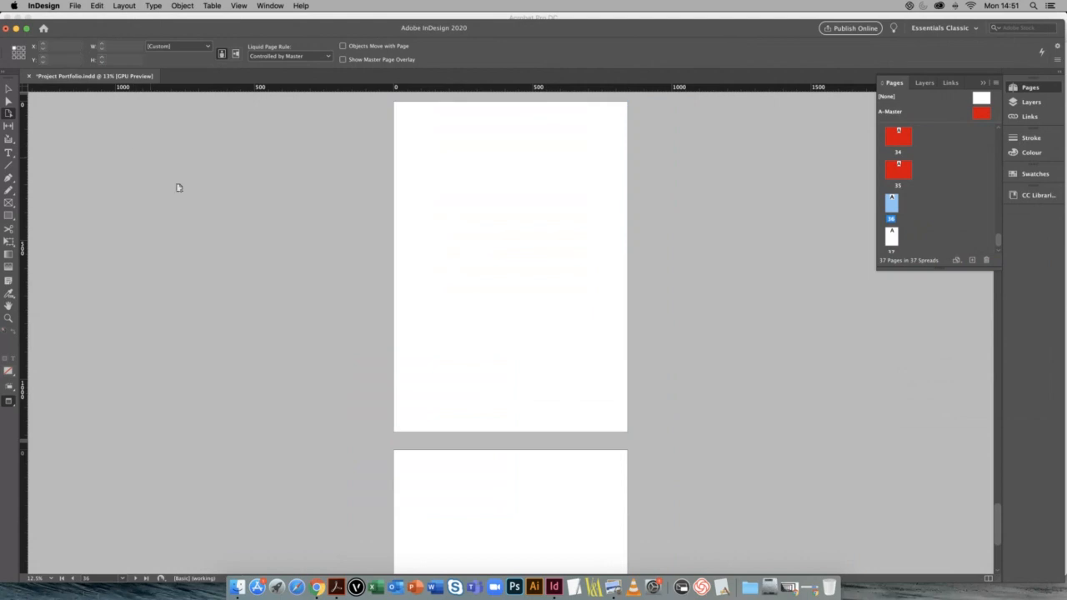
Step: Place Large Drawings.pdf from the PORTFOLIO folder onto page 36 at full size
click(240, 593)
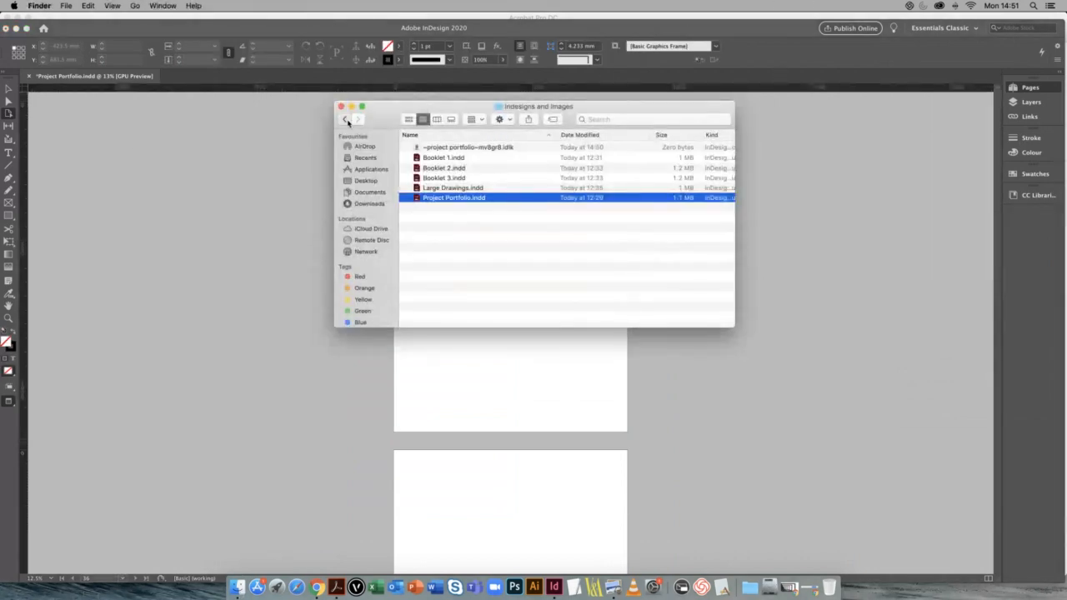
click(346, 120)
click(431, 189)
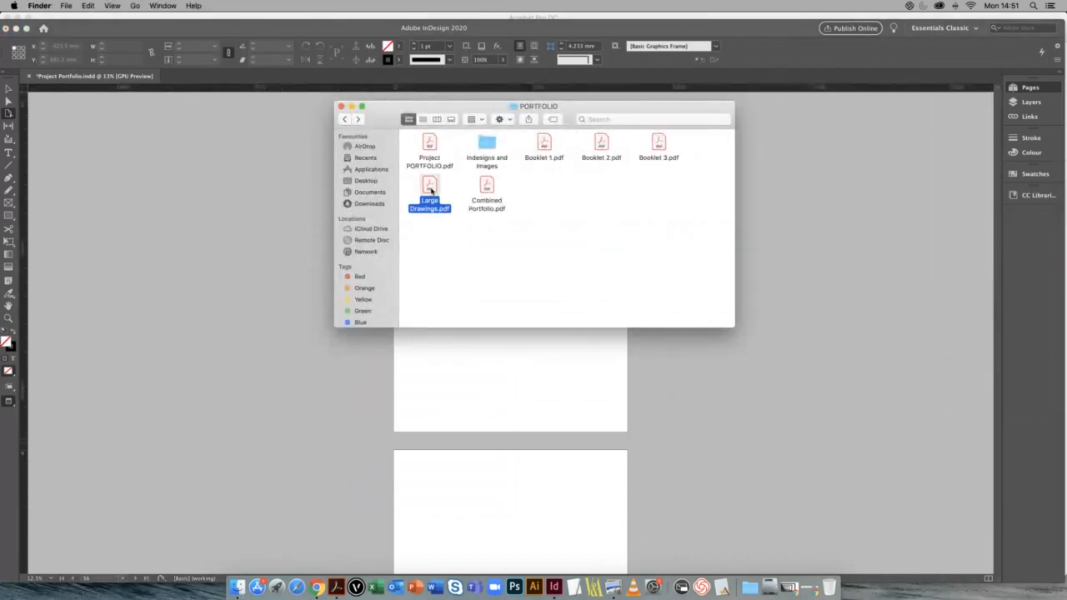
drag(431, 188, 248, 248)
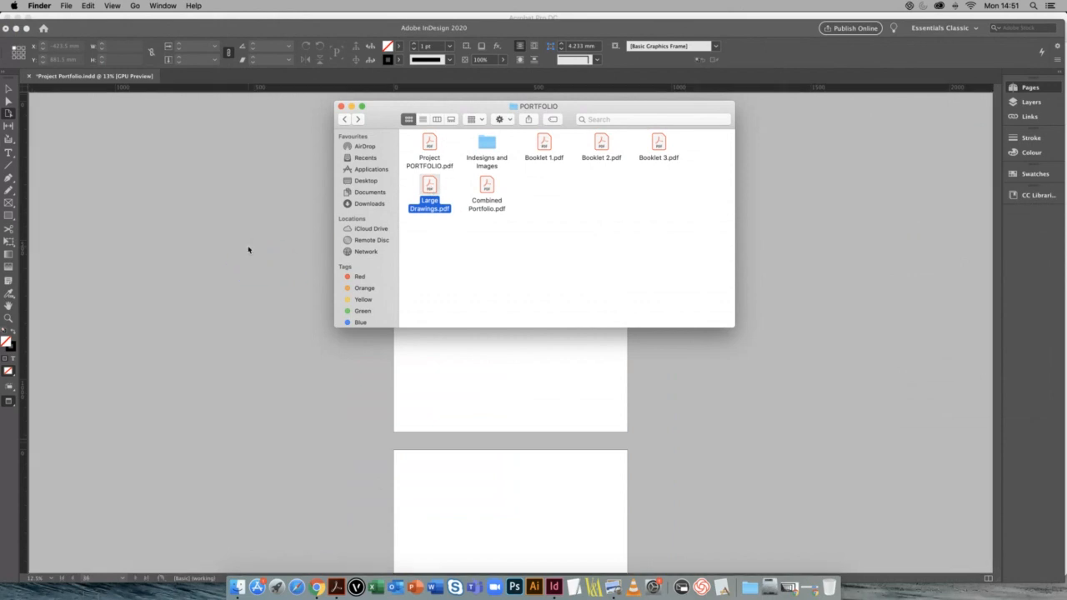
click(407, 118)
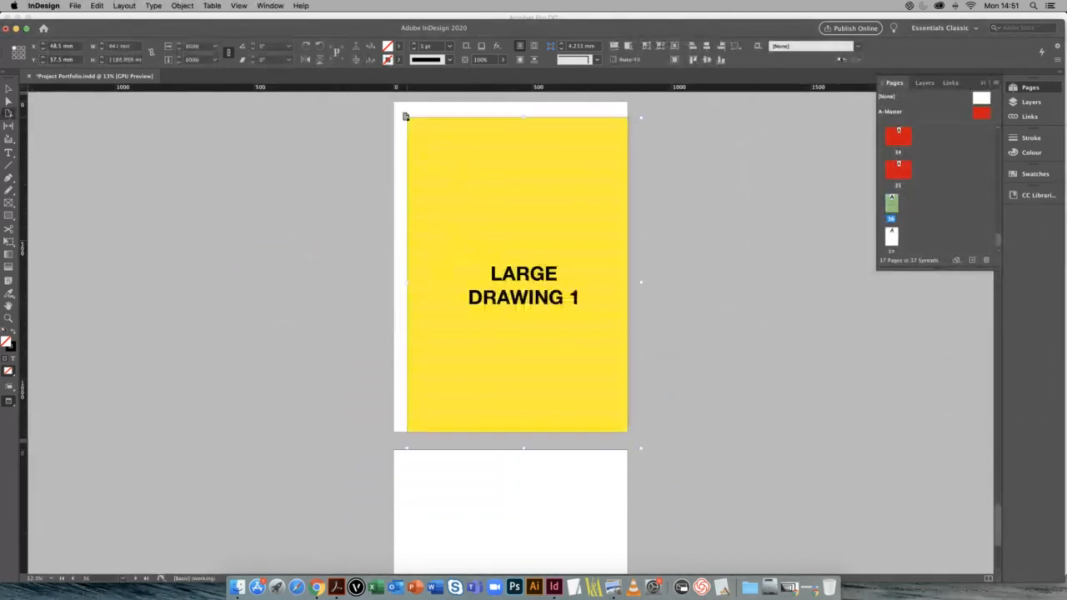
Step: Move the placed Large Drawing 1 so it aligns with the edges of page 36 and deselect it
click(412, 473)
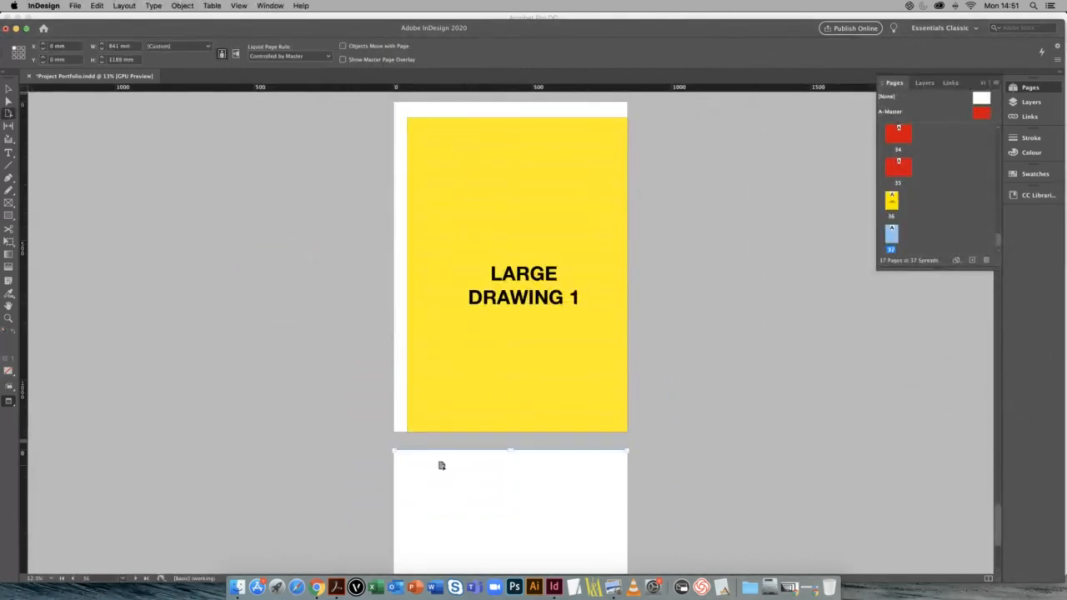
click(9, 89)
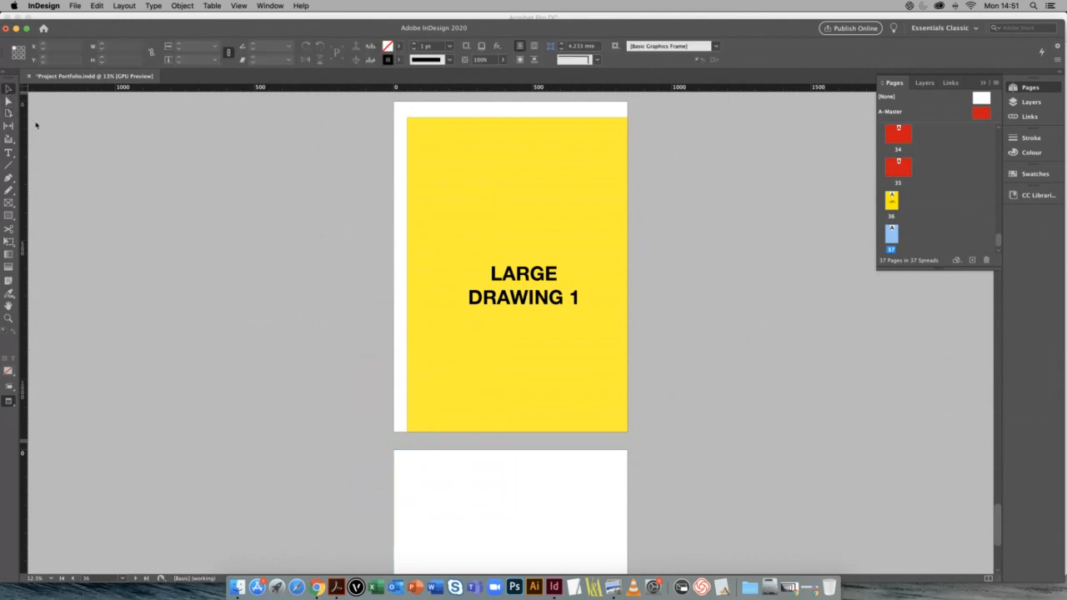
click(526, 282)
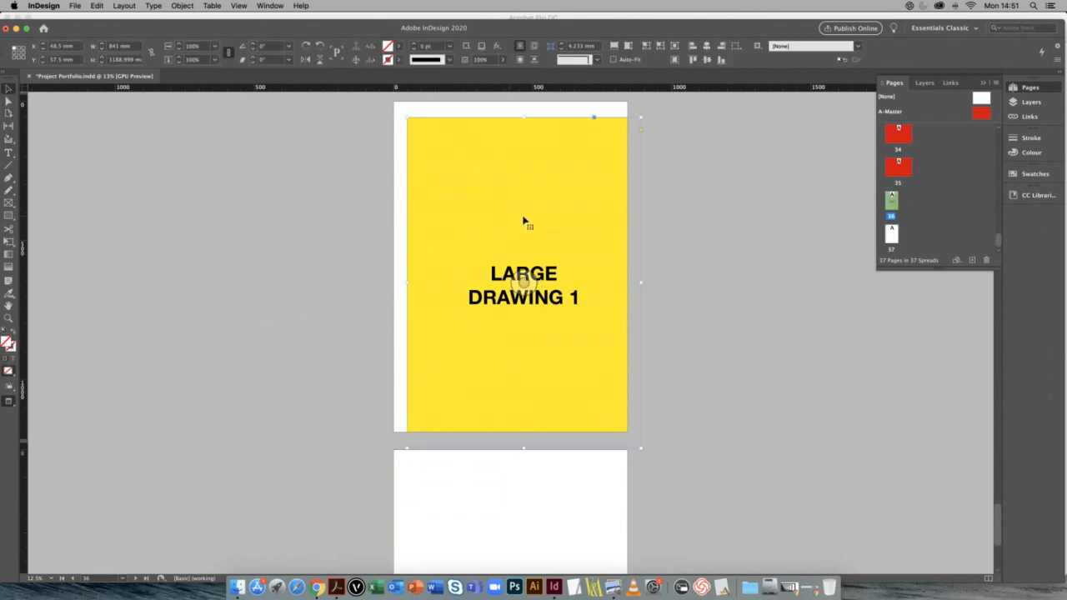
drag(524, 220, 511, 204)
click(368, 246)
scroll(355, 252, down, 1)
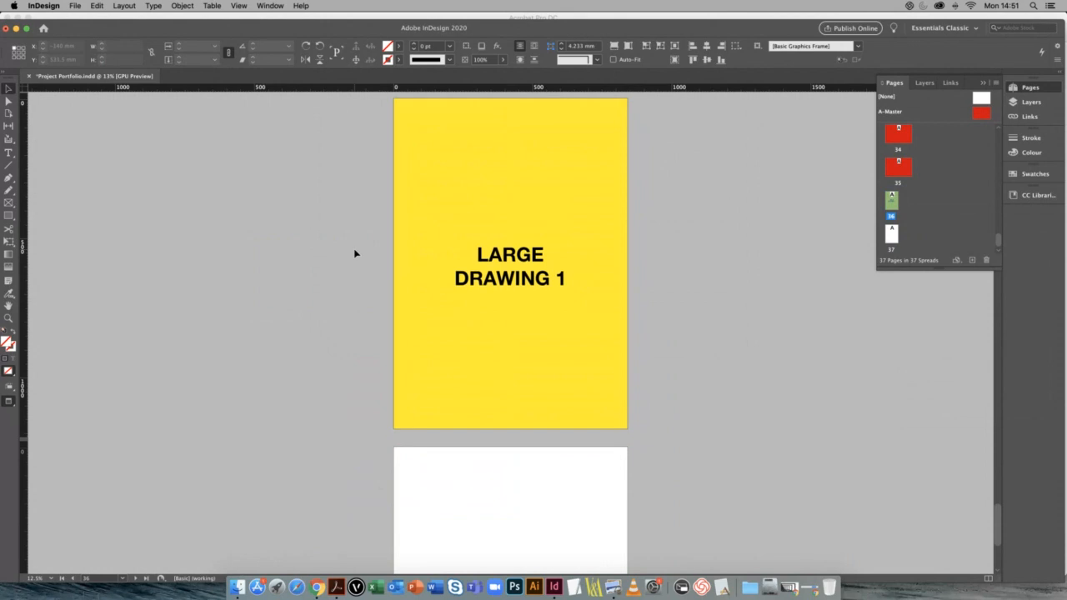
Step: Try to place Large Drawings.pdf from the PORTFOLIO folder onto the pasteboard beside page 36
click(236, 587)
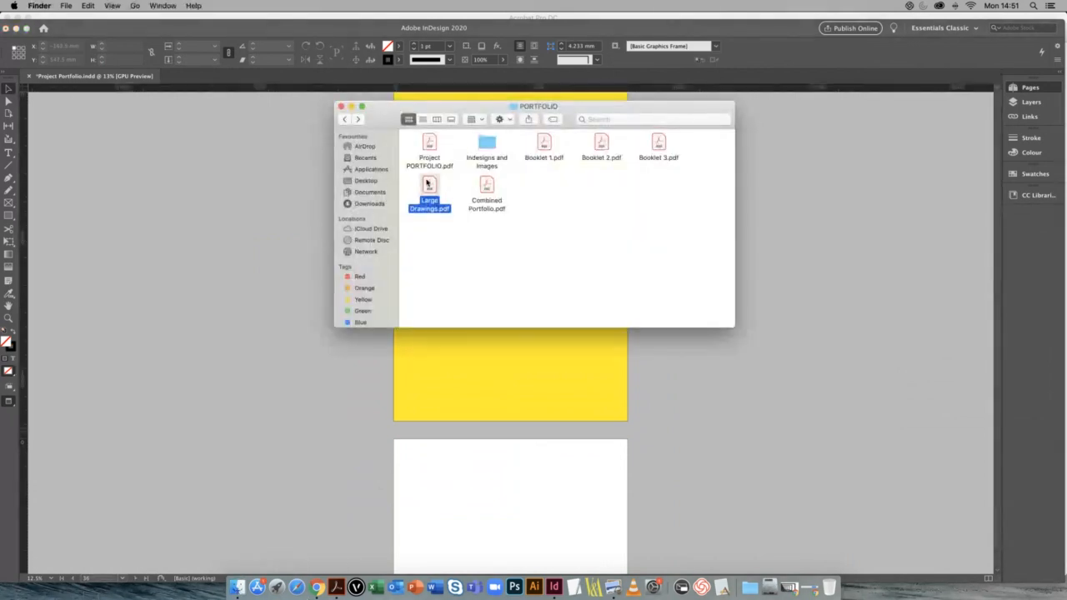
drag(427, 185, 202, 305)
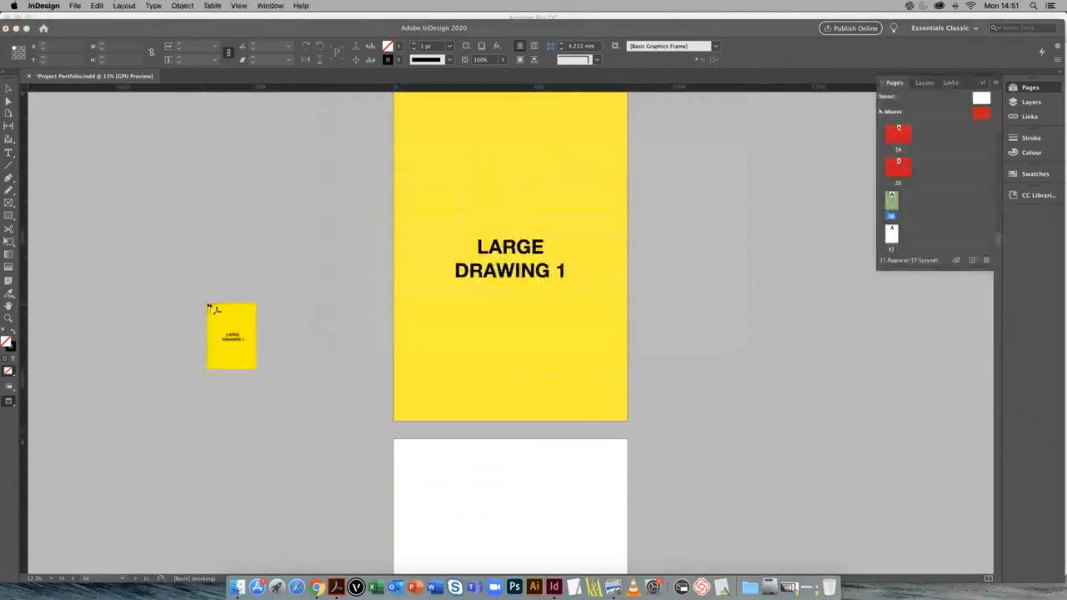
click(246, 283)
scroll(308, 326, down, 1)
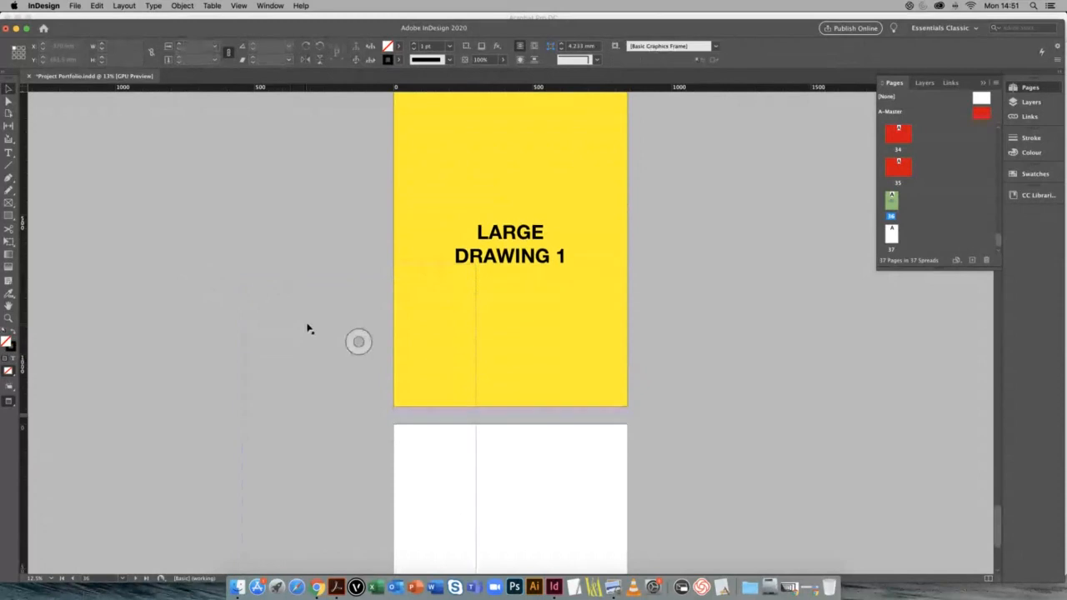
drag(287, 308, 392, 386)
scroll(324, 358, down, 1)
click(322, 355)
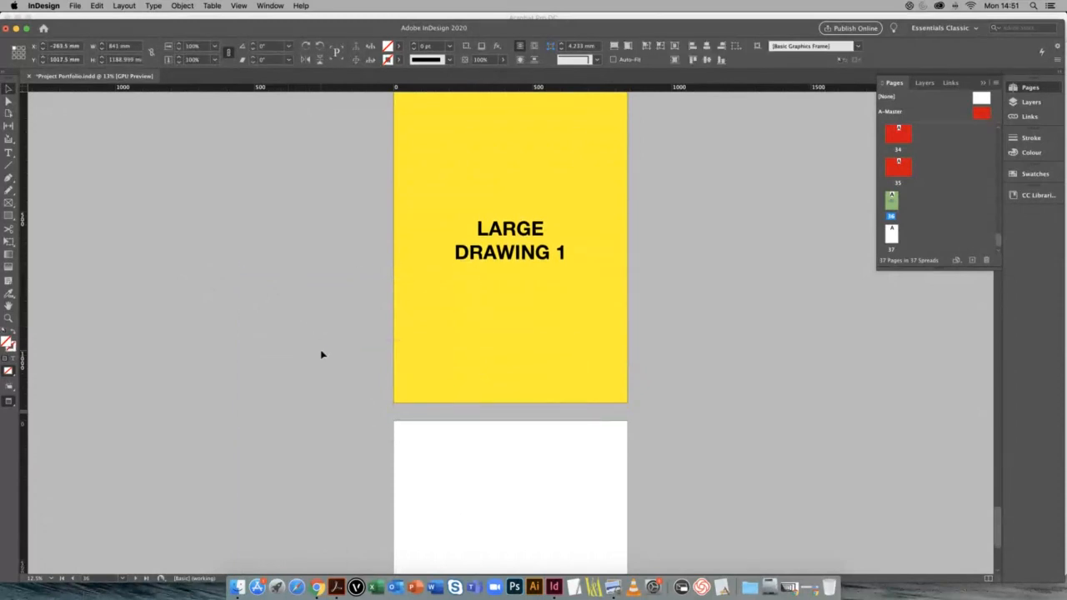
click(238, 587)
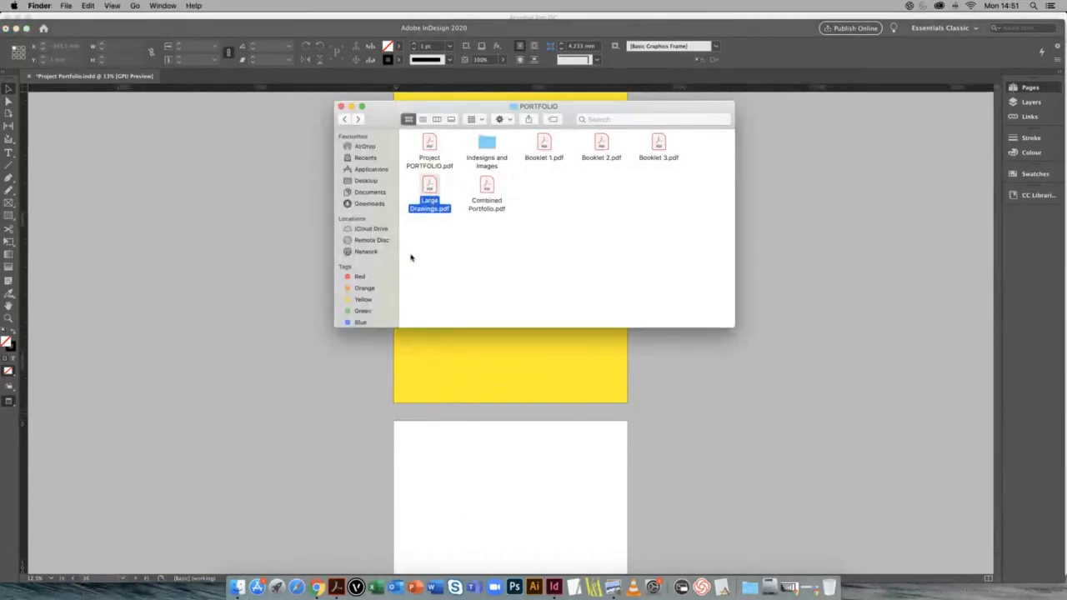
click(272, 205)
scroll(275, 207, down, 2)
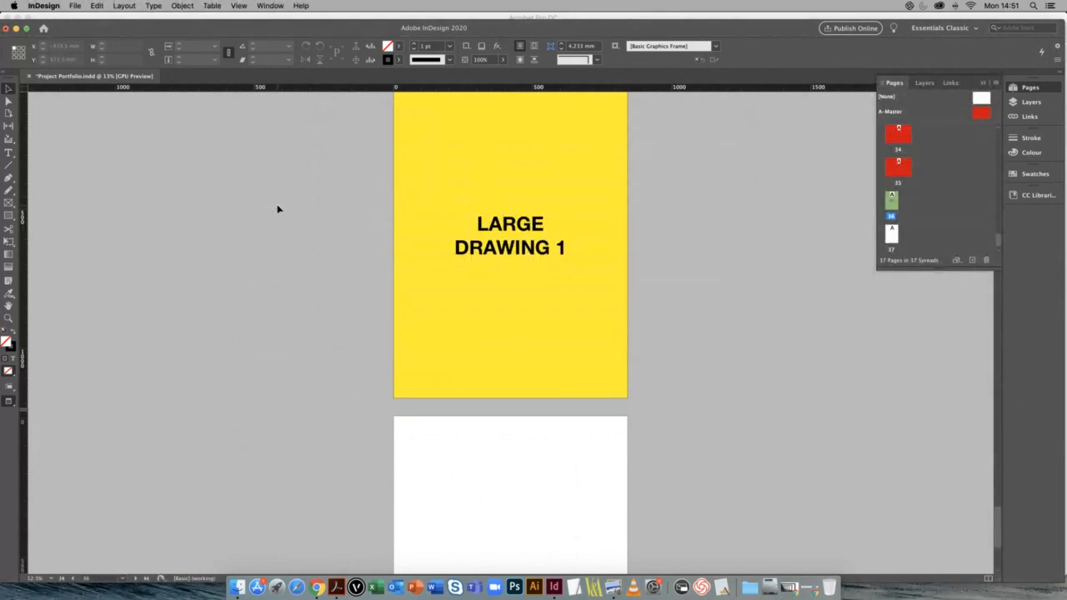
scroll(279, 209, down, 3)
scroll(279, 209, up, 4)
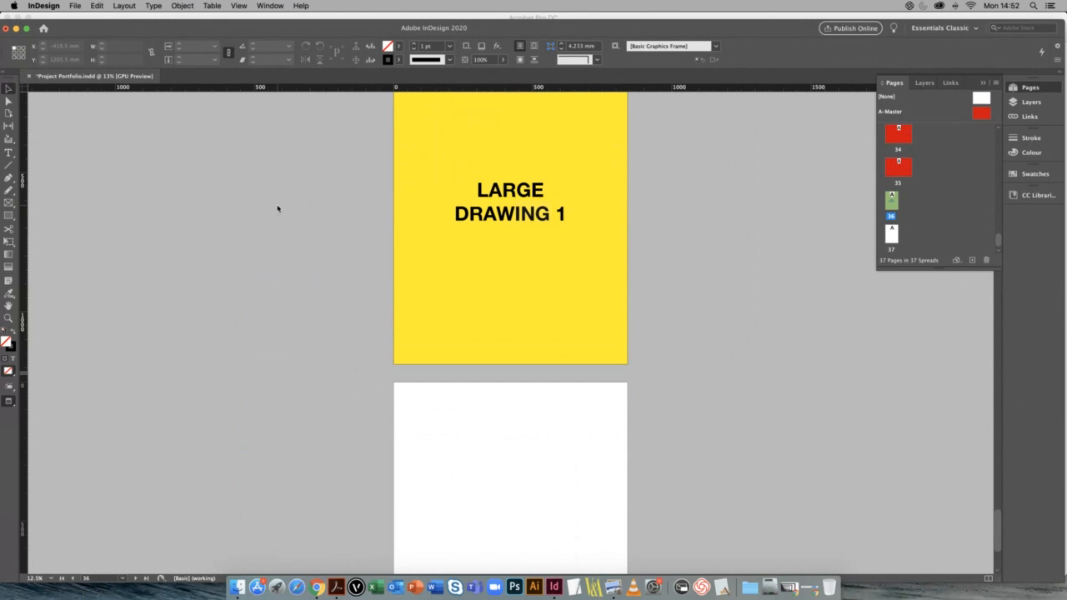
Step: Place all pages of Large Drawings.pdf onto page 37, using the import options to bring in every page
key(super+d)
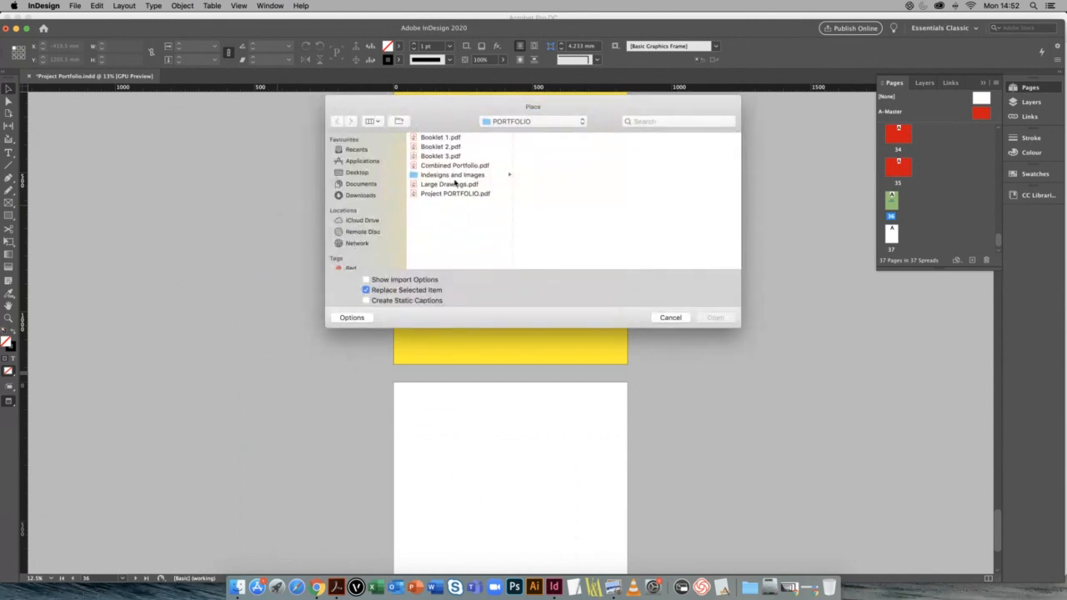
click(457, 184)
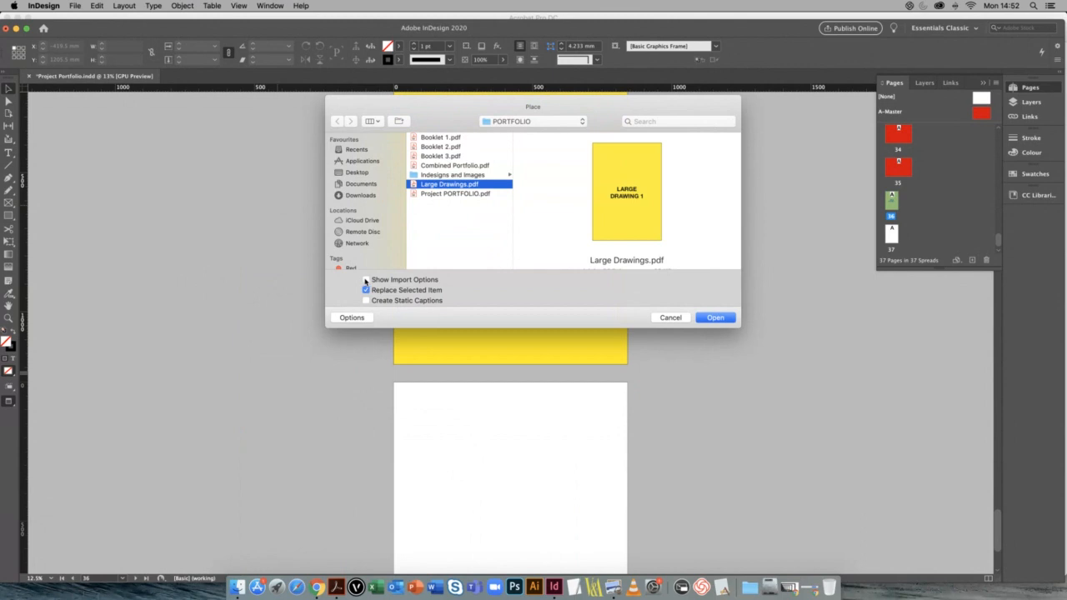
click(365, 280)
click(715, 318)
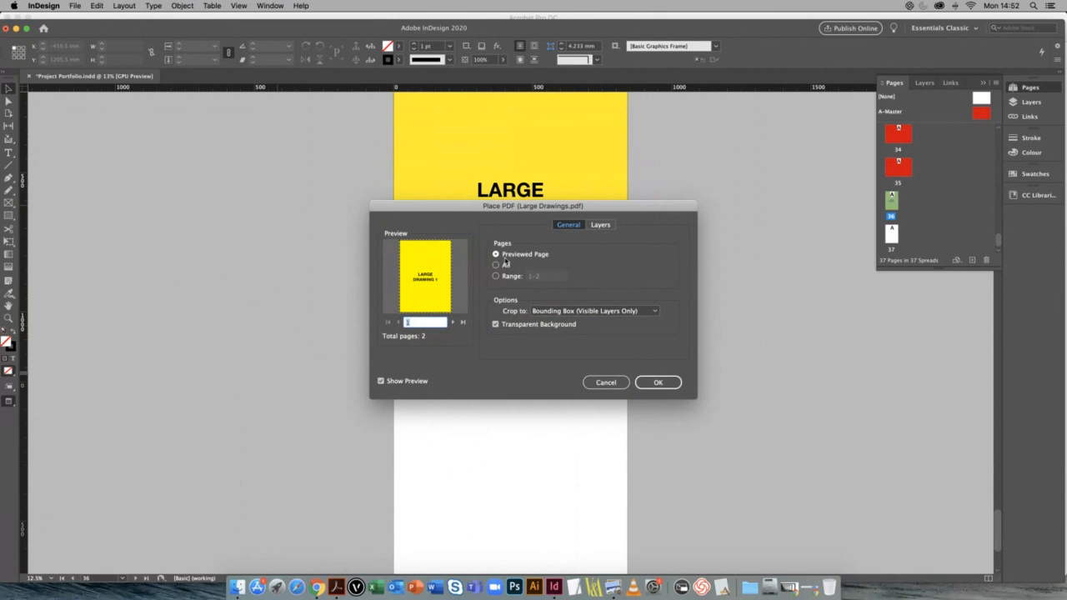
click(500, 266)
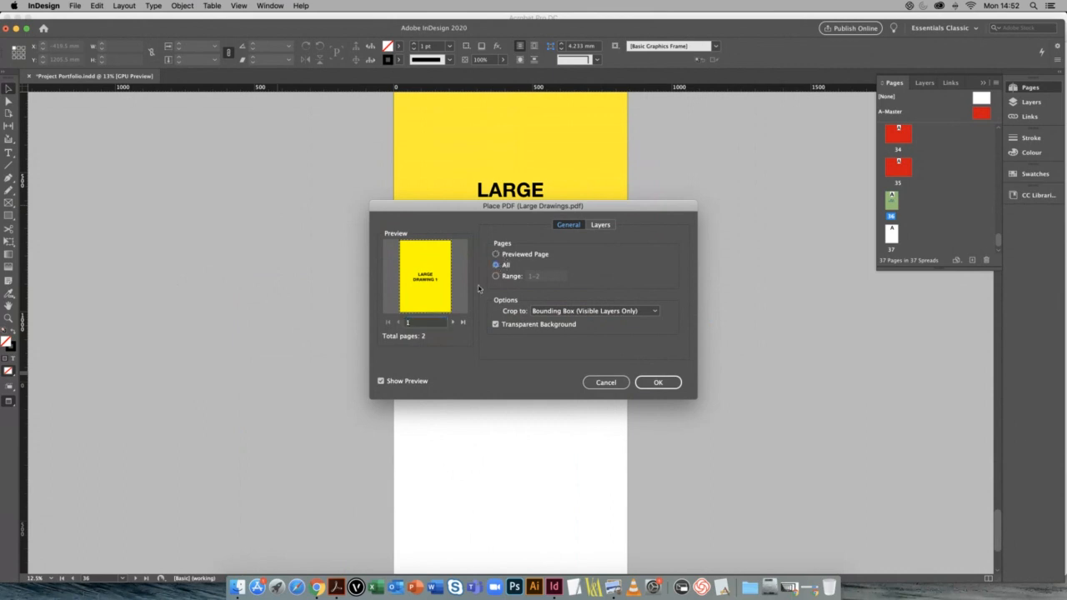
click(658, 383)
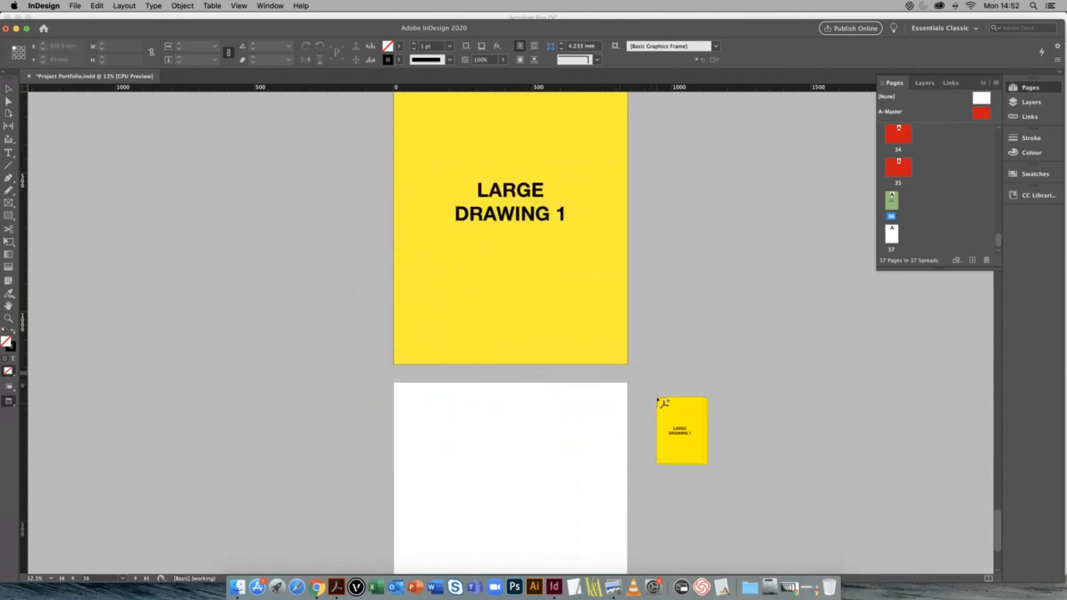
click(574, 397)
click(424, 412)
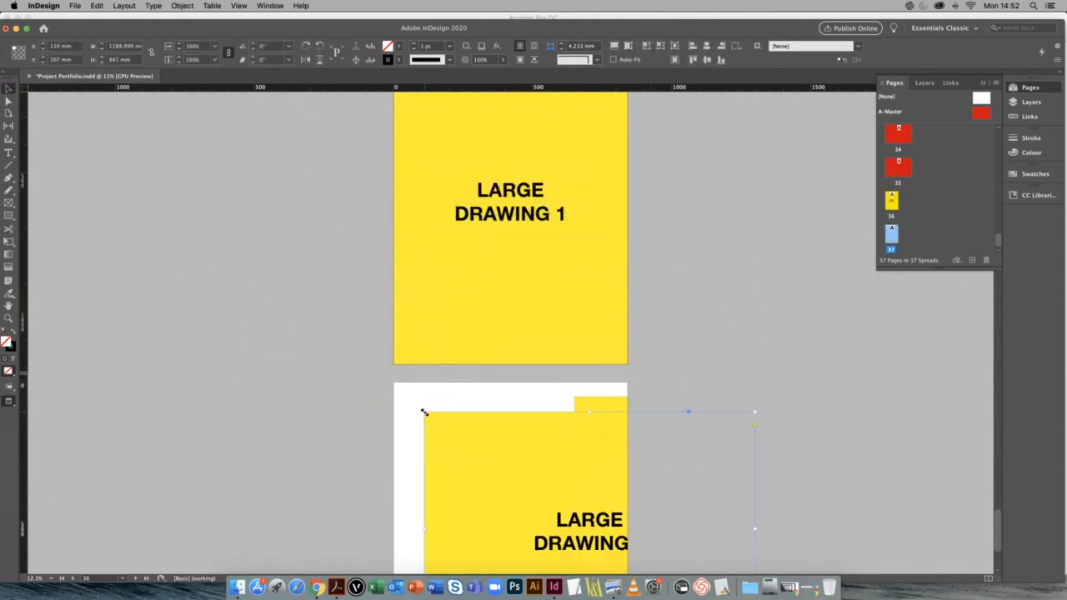
Step: Delete the duplicate Large Drawing 1 from page 37 and align Large Drawing 2 to the page's upper-left corner
scroll(450, 398, down, 3)
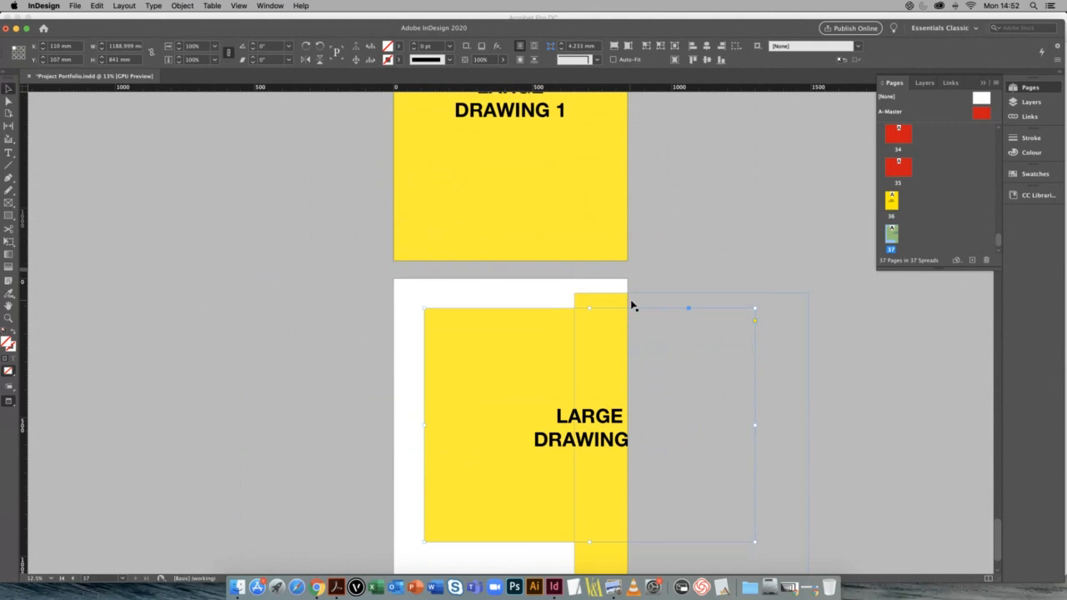
click(621, 303)
key(Delete)
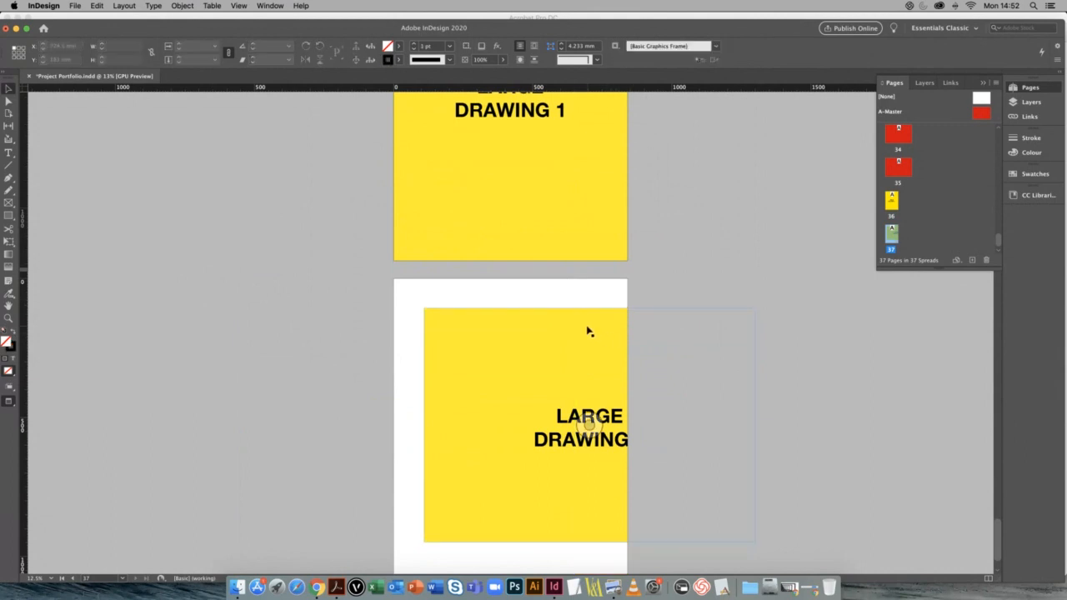
drag(587, 332, 558, 301)
scroll(558, 301, down, 1)
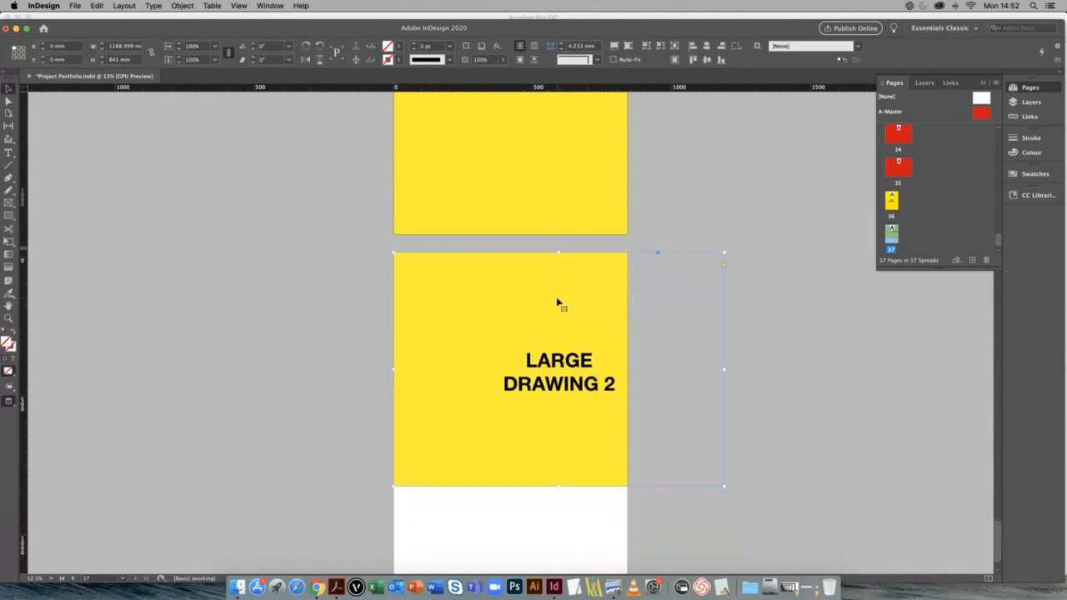
click(328, 401)
Step: Change page 37 to landscape orientation with the Page tool and return to the Selection tool
key(shift+p)
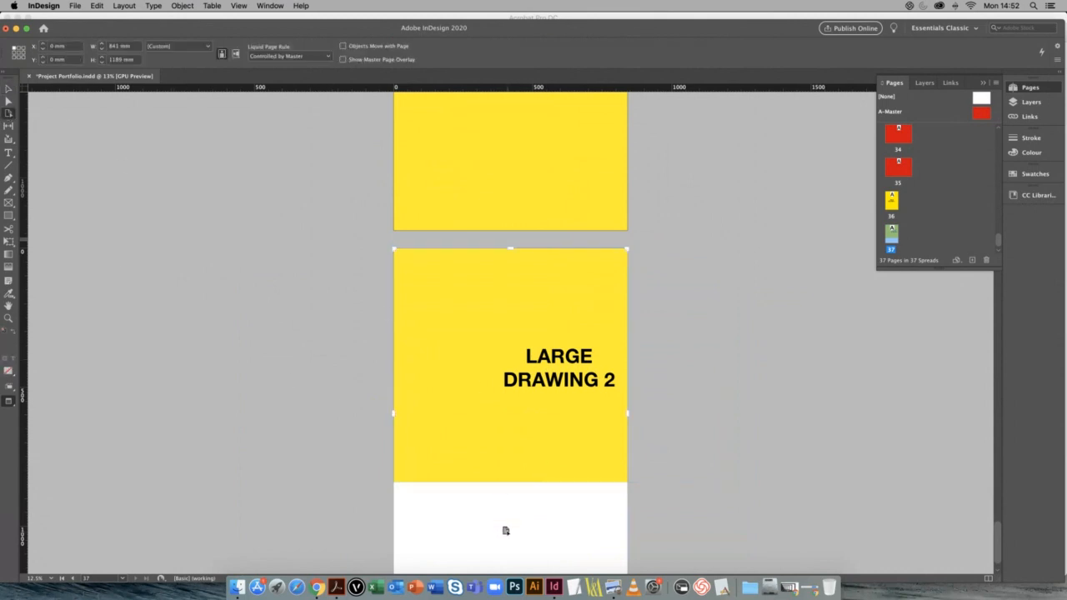
click(235, 54)
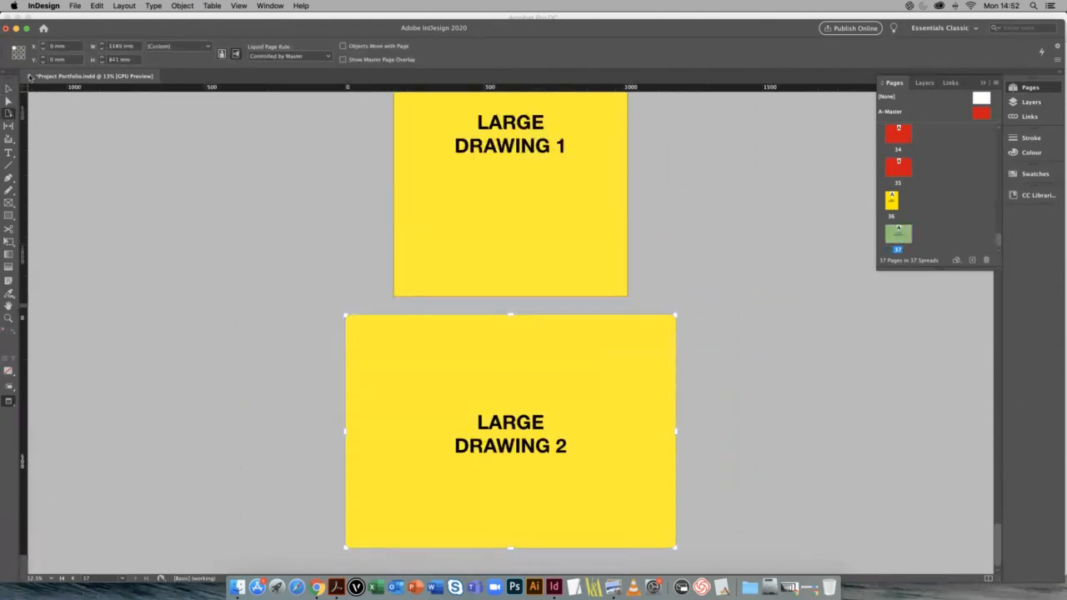
key(v)
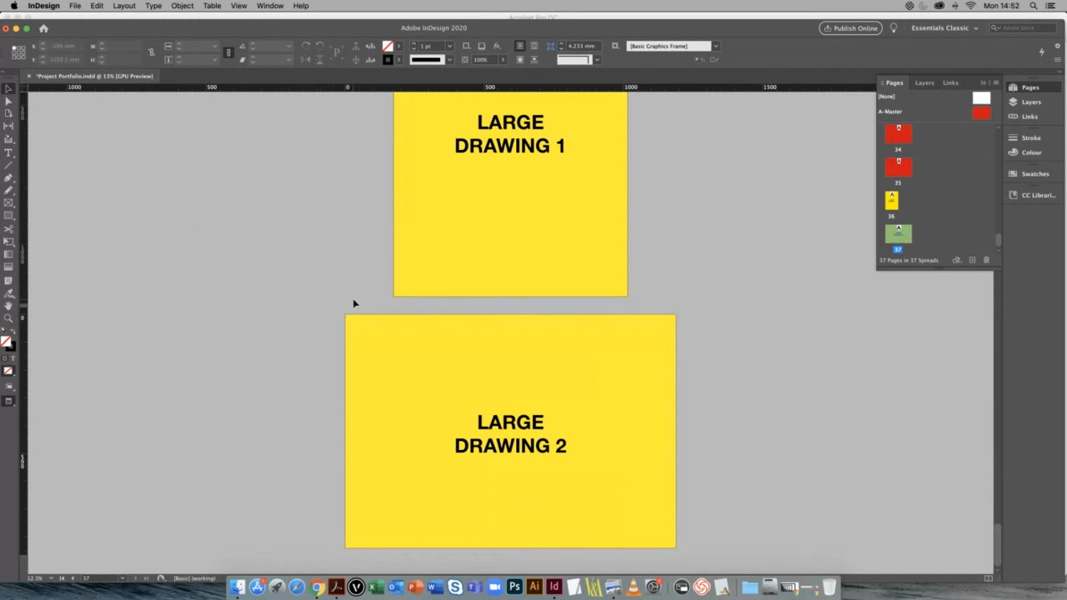
Step: Move the Large Drawing 2 page to just after page 29 and the Large Drawing 1 page to just after page 26
scroll(353, 303, up, 1)
drag(939, 268, 929, 595)
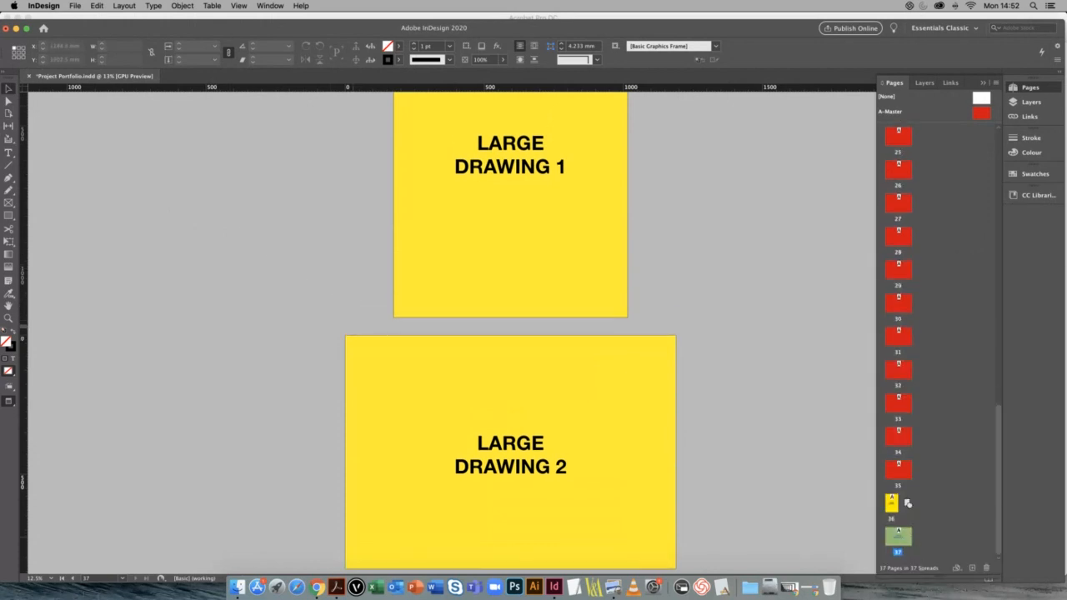
drag(907, 503, 914, 281)
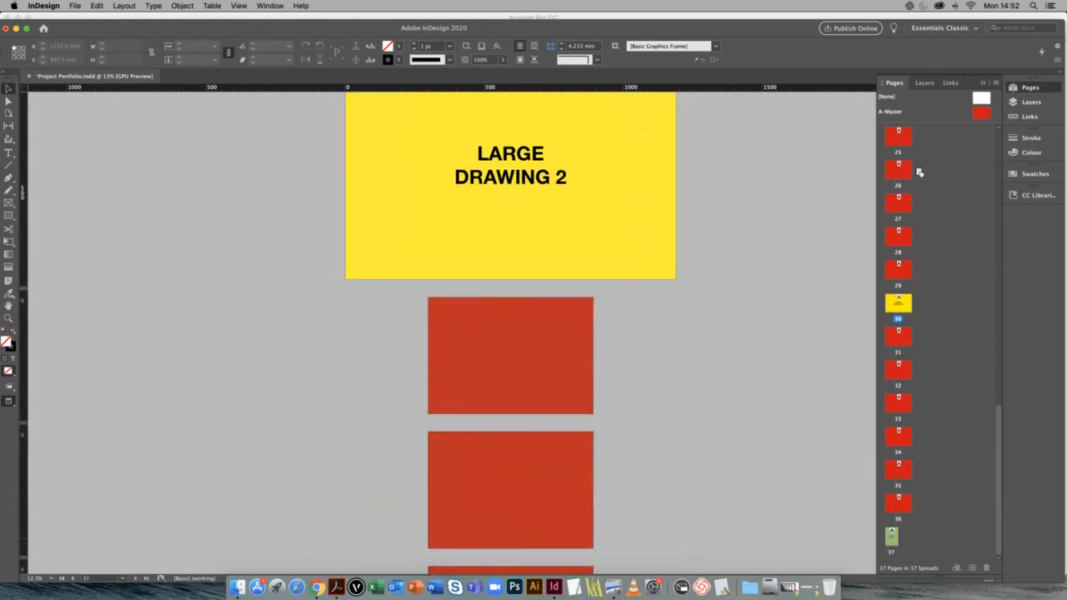
drag(920, 172, 917, 171)
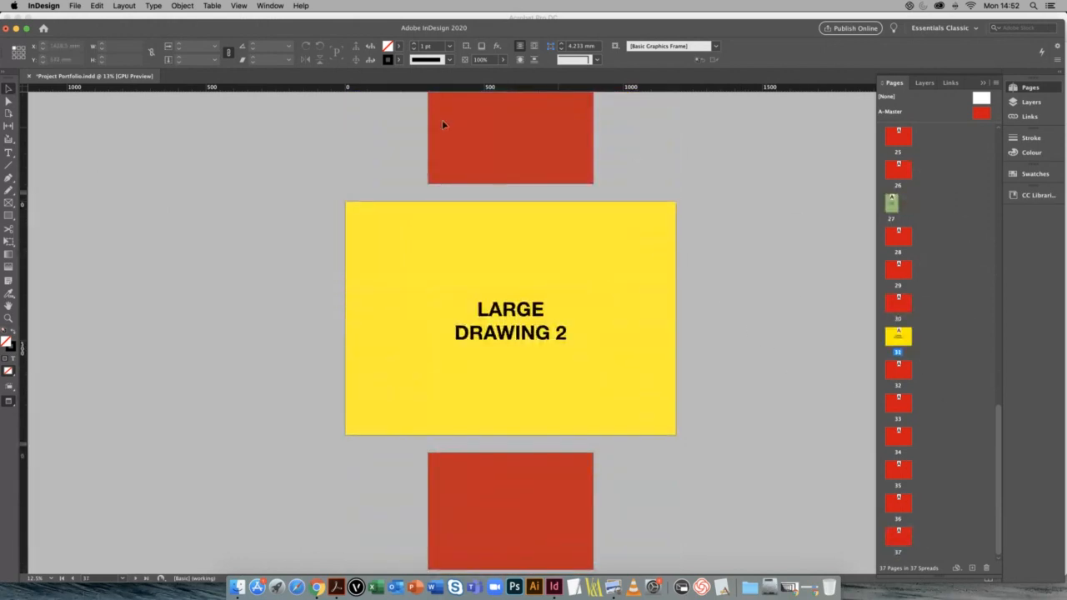
scroll(745, 276, down, 3)
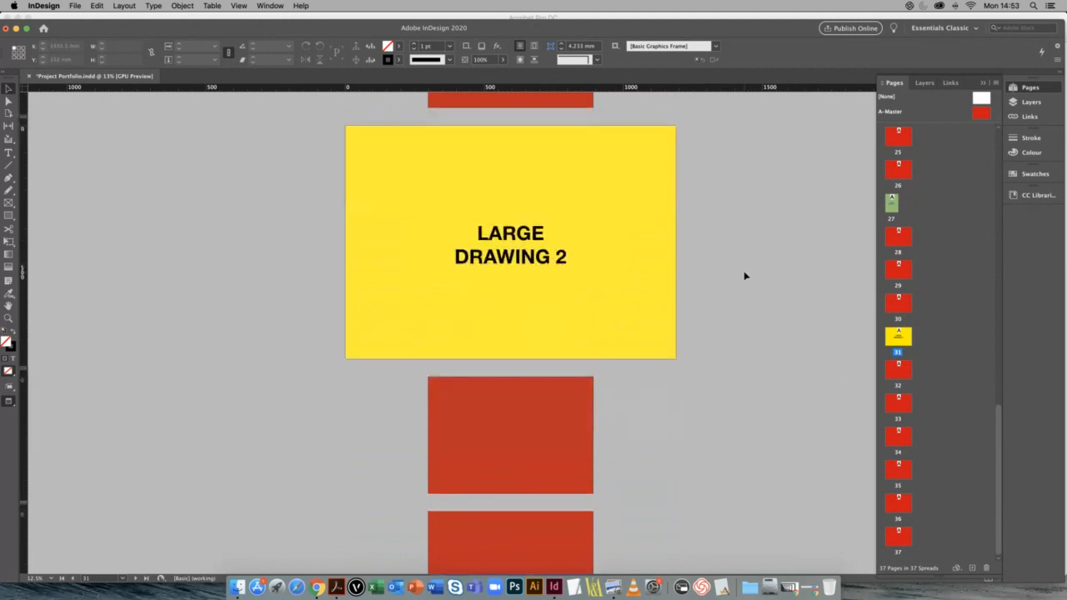
scroll(693, 276, up, 1)
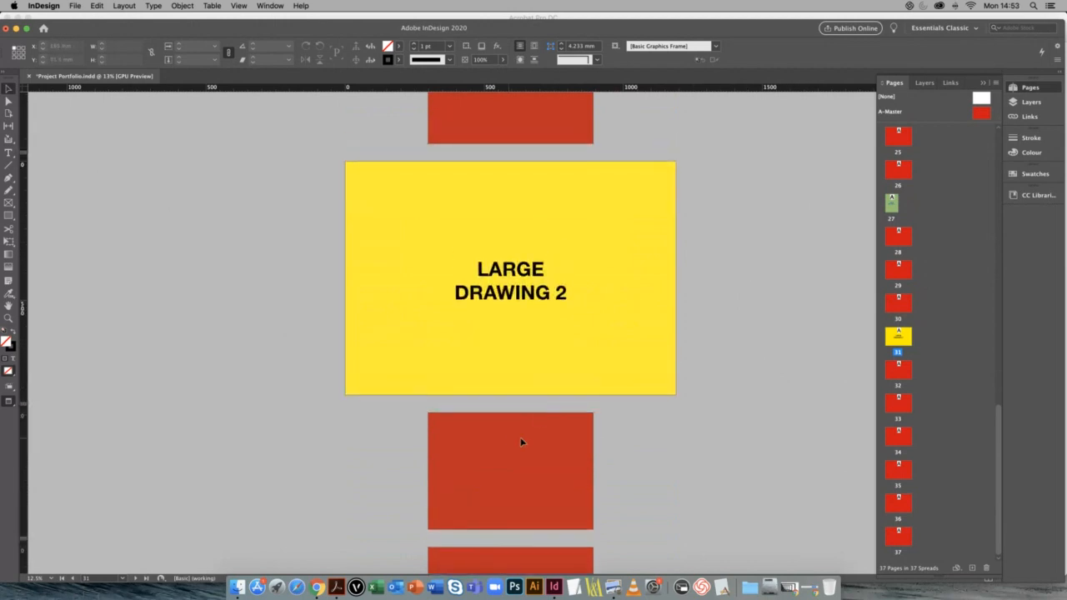
Step: Inspect the dimensions of pages 31 and 32 with the Page tool and deselect them
click(479, 467)
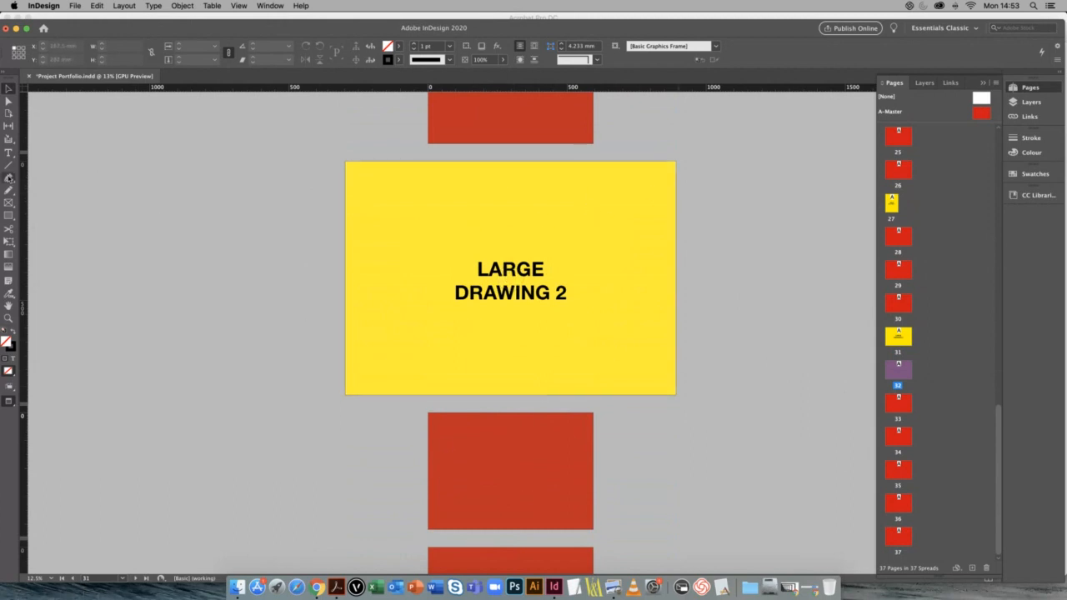
click(203, 235)
scroll(203, 232, down, 3)
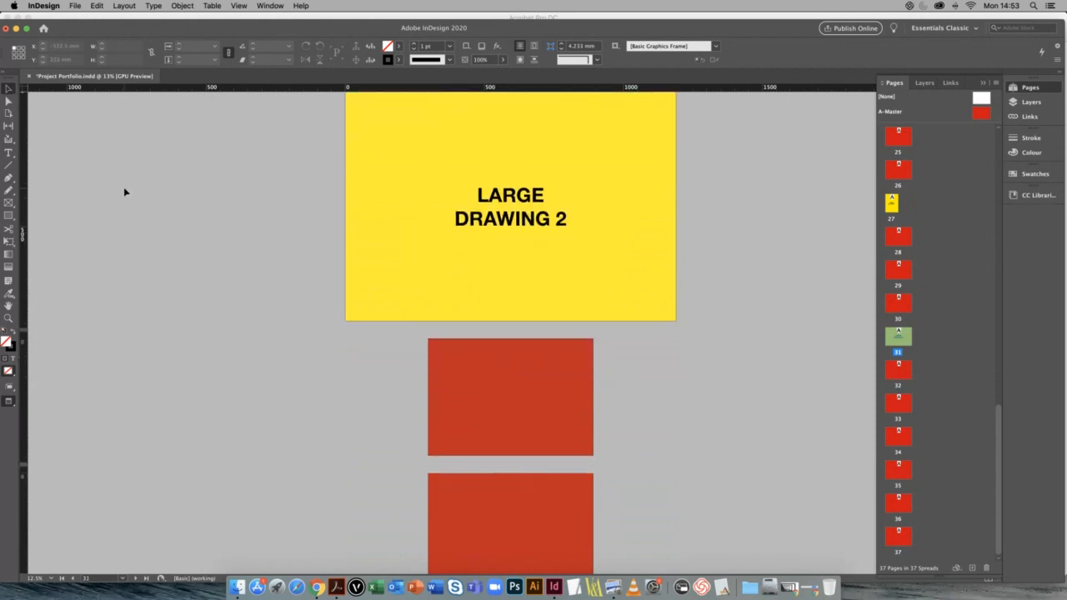
click(8, 113)
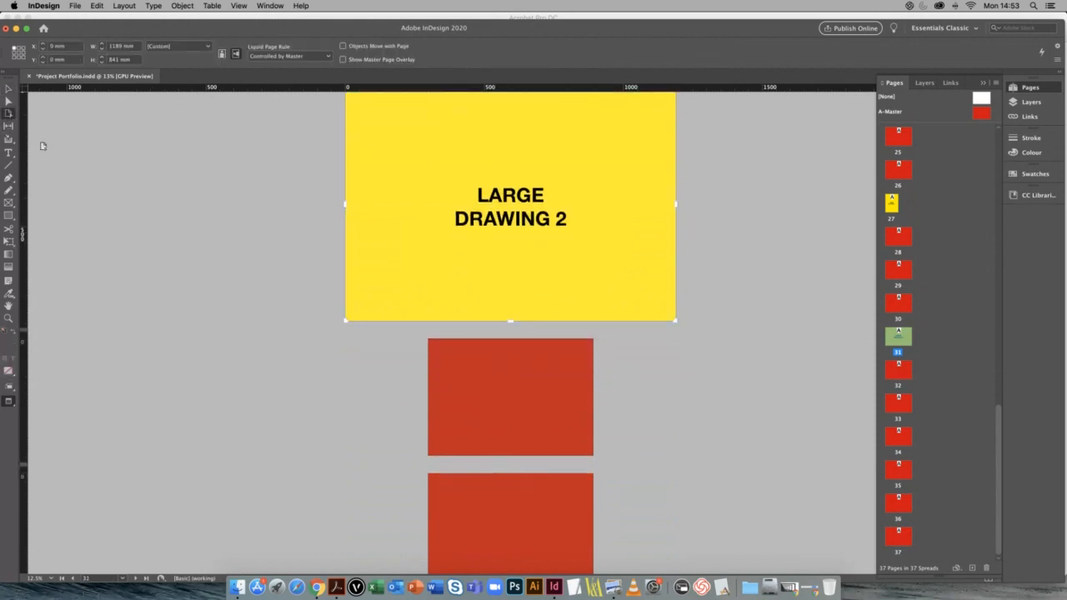
click(479, 401)
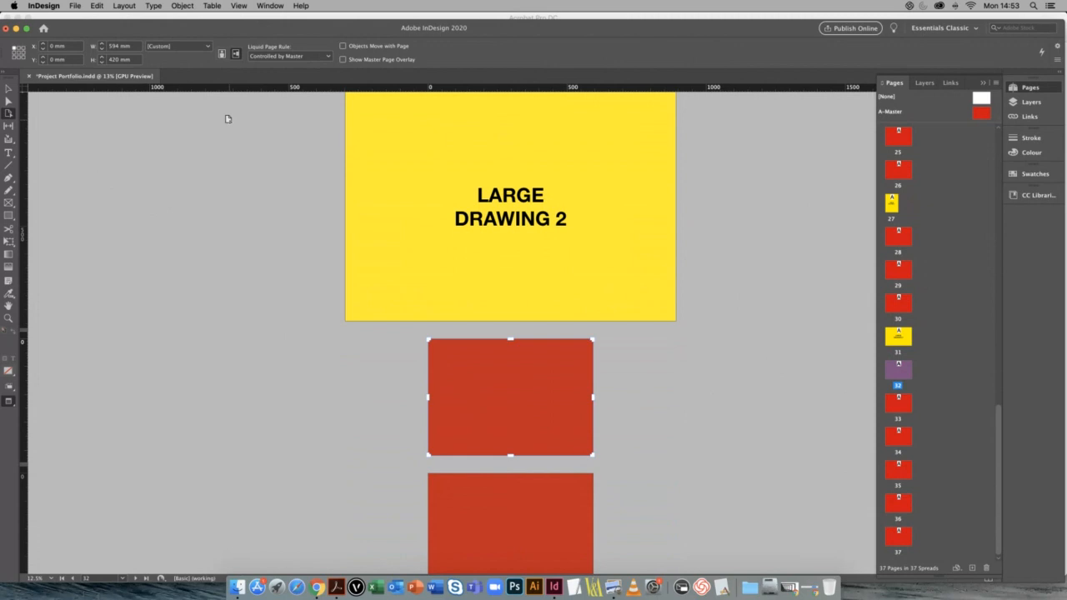
click(9, 89)
click(255, 154)
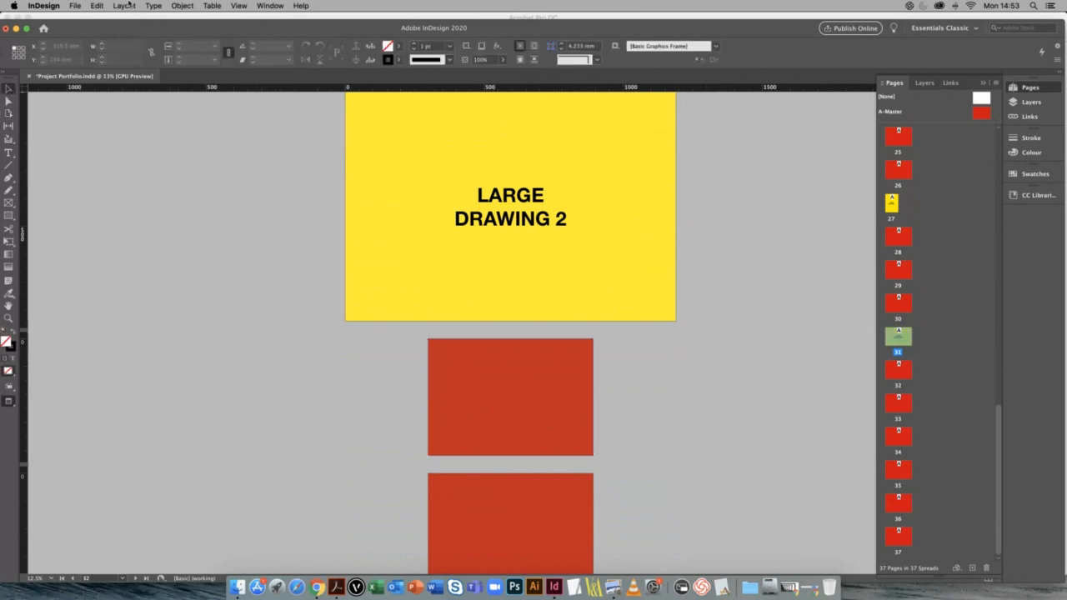
Step: Close Project Portfolio.indd without saving the changes
click(74, 6)
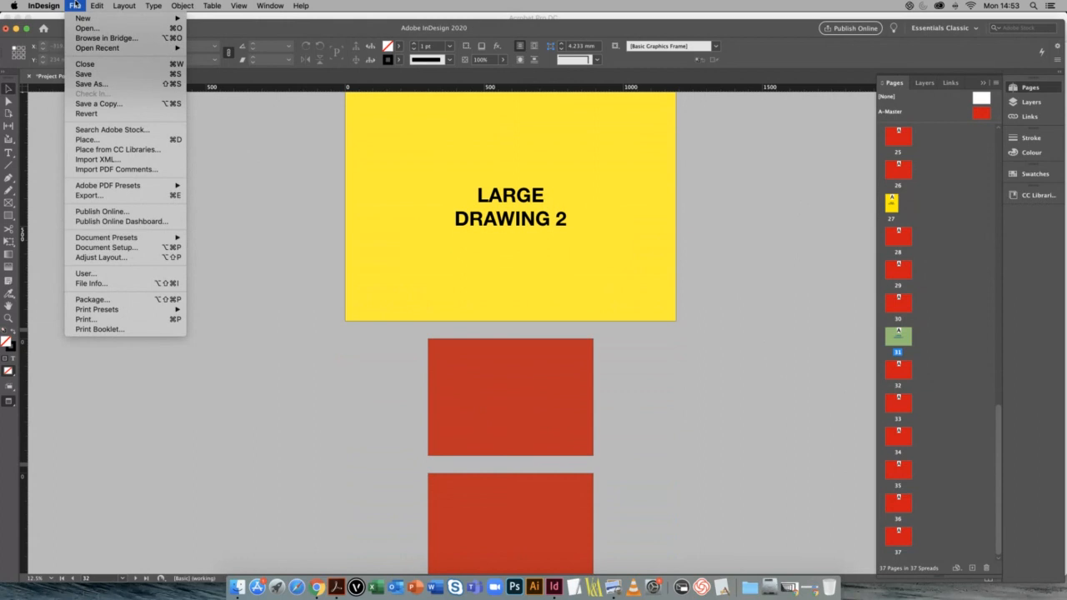
click(312, 194)
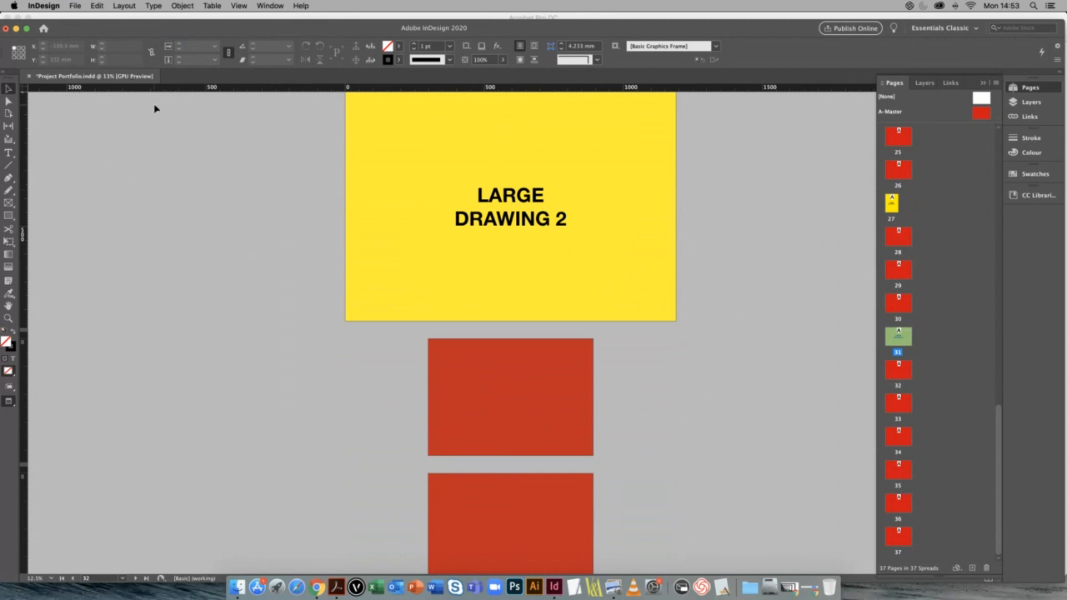
key(super+w)
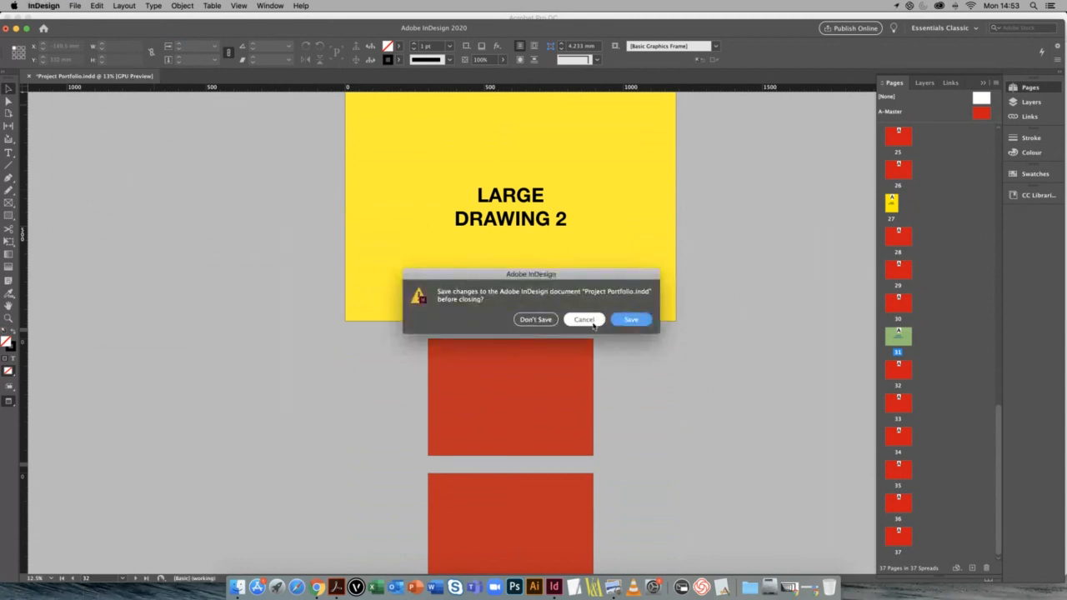
click(546, 321)
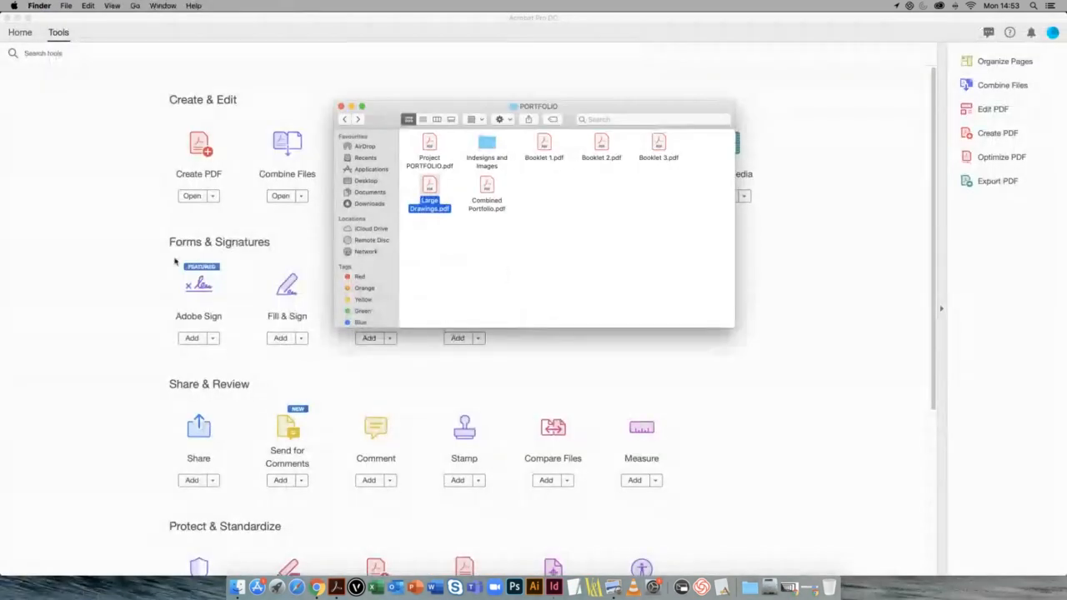
Step: Switch to Acrobat Pro DC and add Booklet 1.pdf, Booklet 2.pdf and Booklet 3.pdf from the PORTFOLIO folder to Combine Files
click(35, 249)
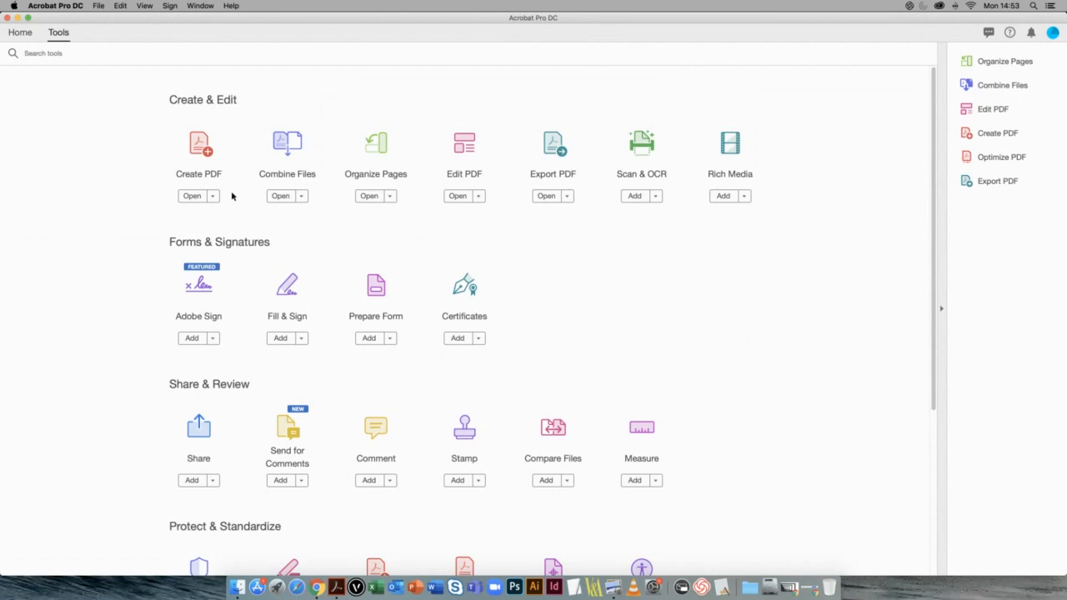
click(276, 197)
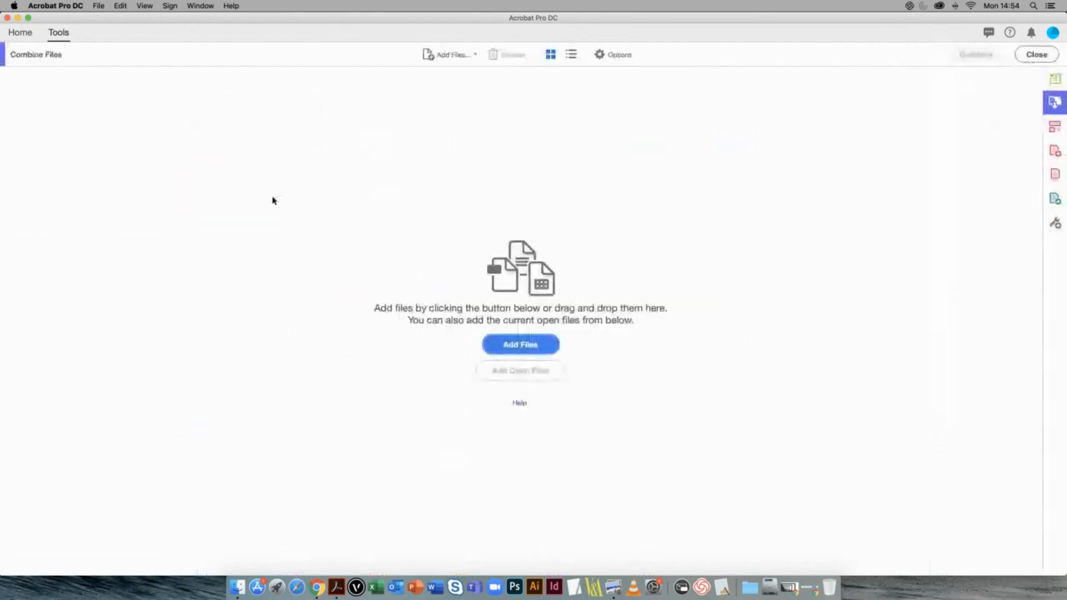
click(496, 339)
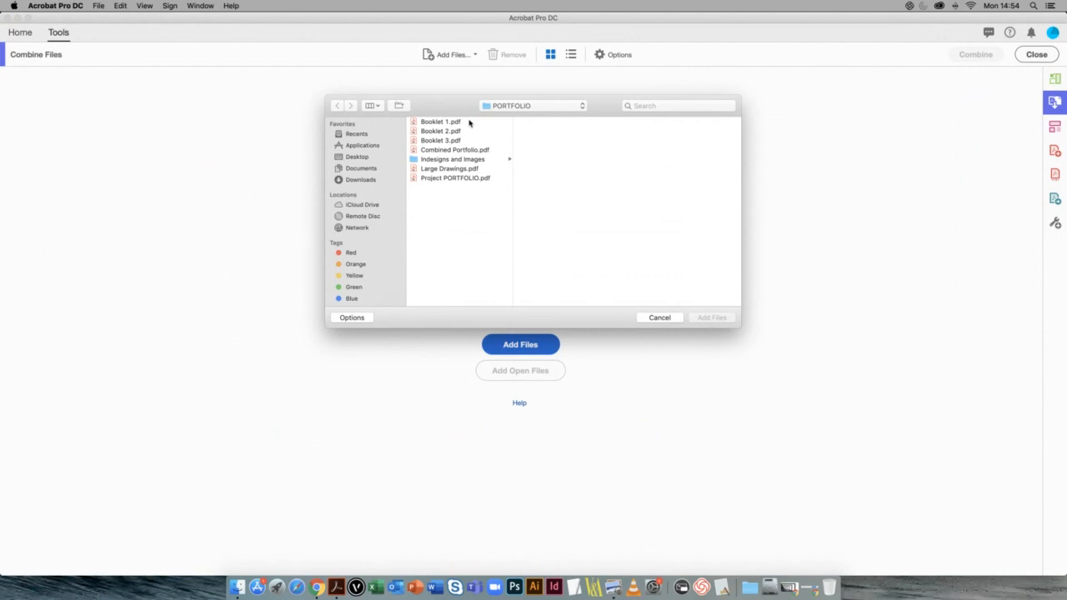
click(467, 122)
shift+click(468, 140)
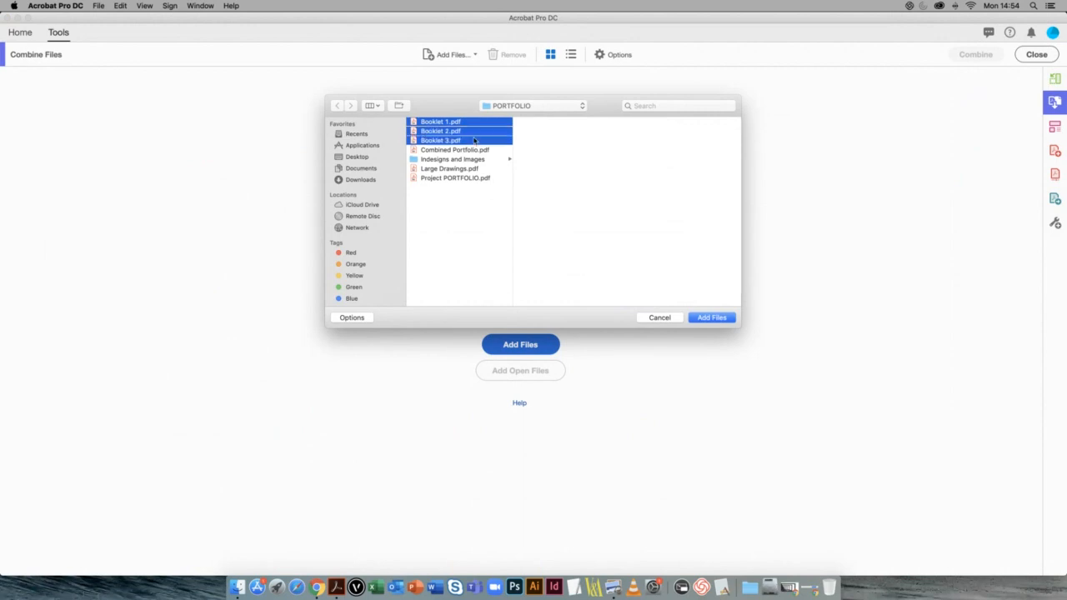
click(712, 318)
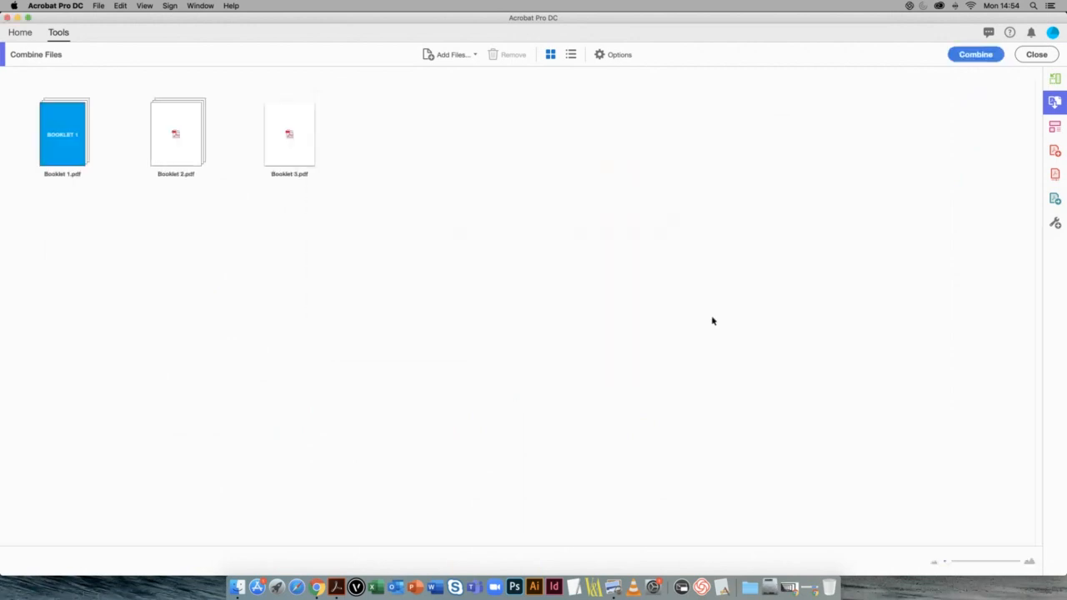
Step: Expand Booklet 1.pdf, Booklet 2.pdf and Booklet 3.pdf into individual page thumbnails and review the page order
mouse_move(66, 136)
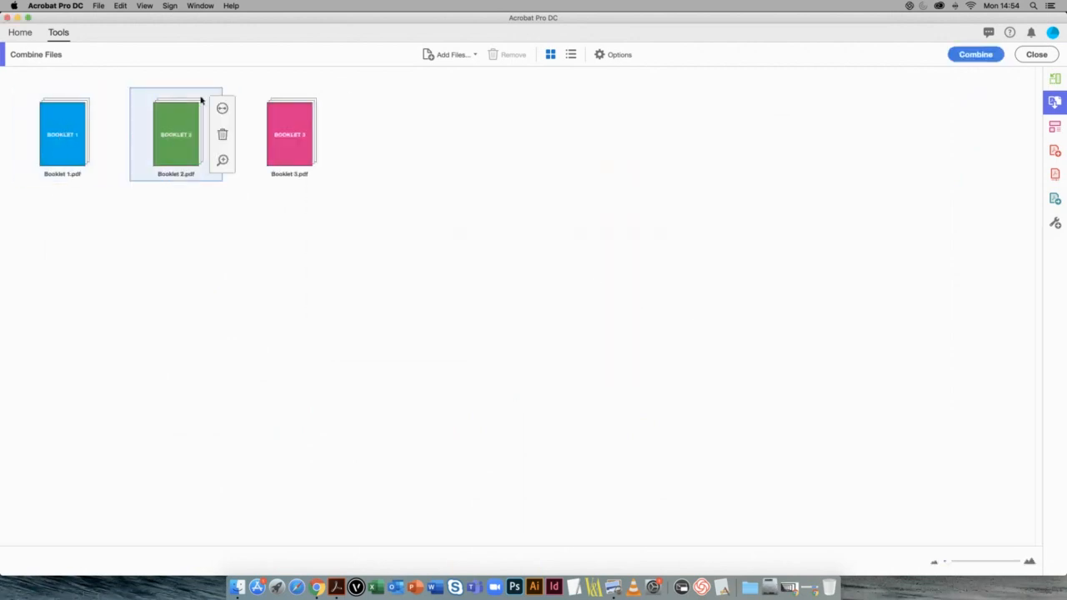
click(75, 137)
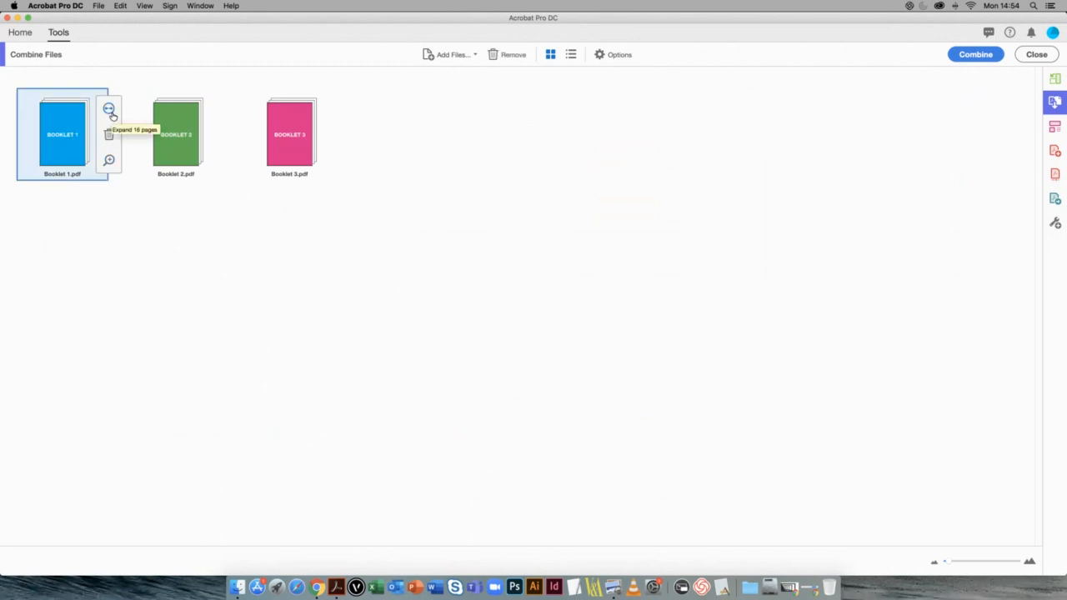
click(111, 113)
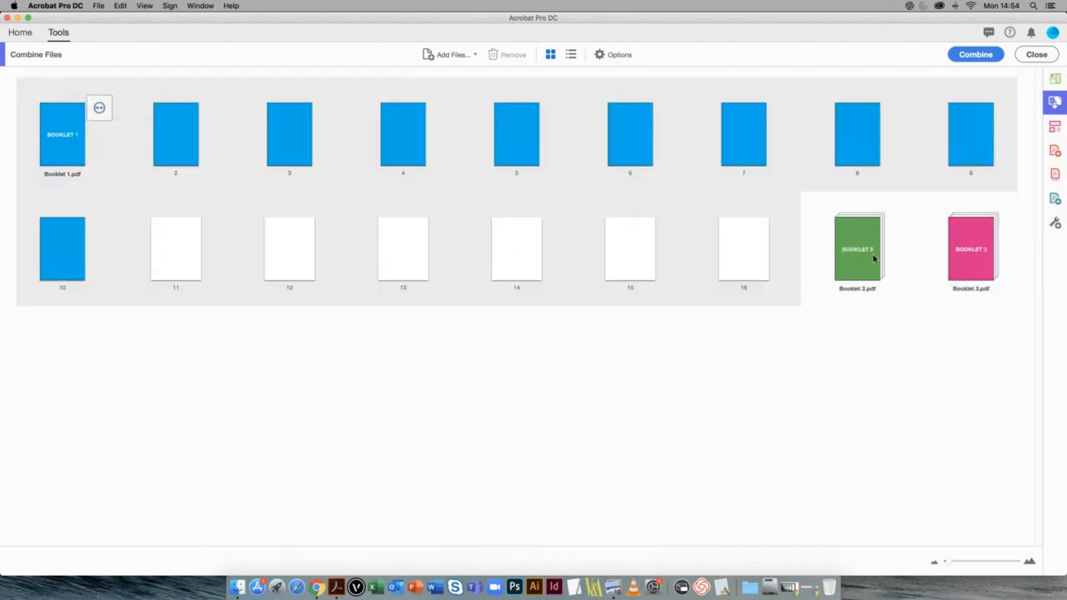
click(874, 257)
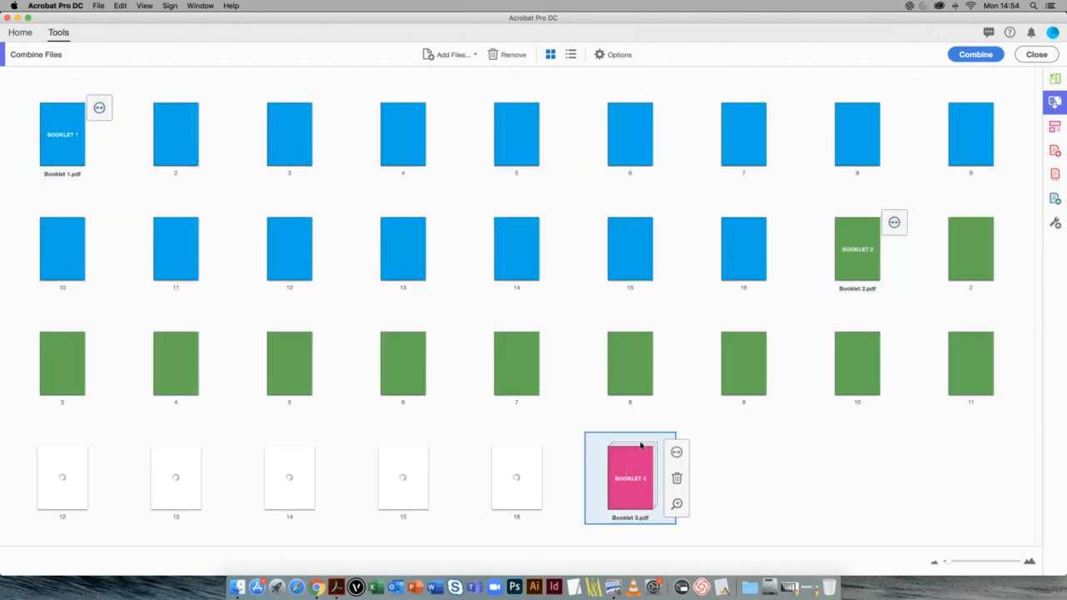
click(676, 452)
scroll(671, 383, down, 5)
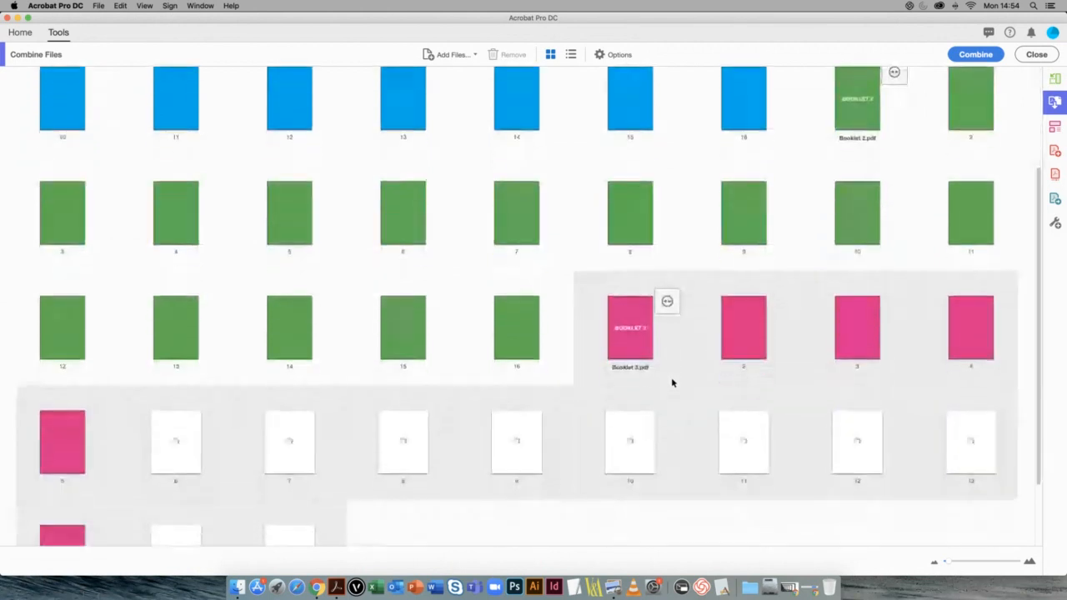
scroll(595, 445, up, 5)
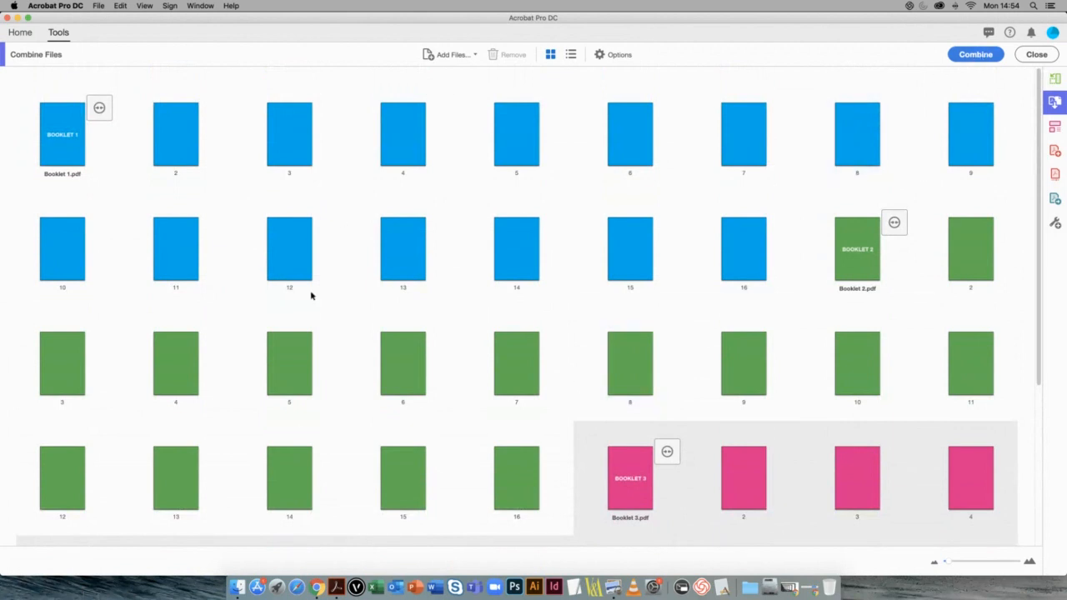
mouse_move(325, 229)
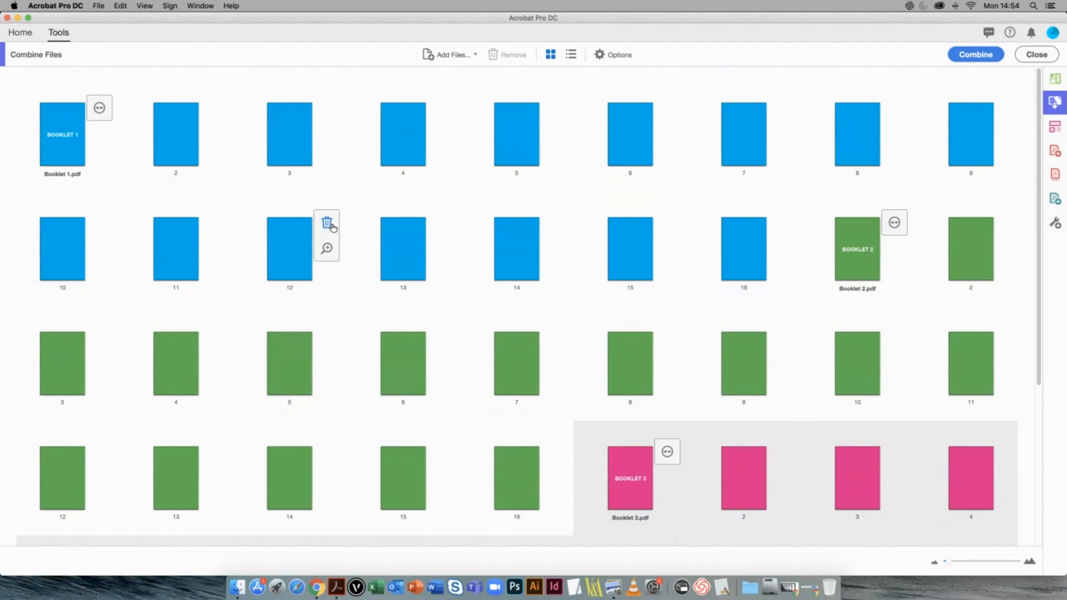
Step: Combine the three booklets into a single PDF and look through its pages into the Booklet 3 section
click(975, 54)
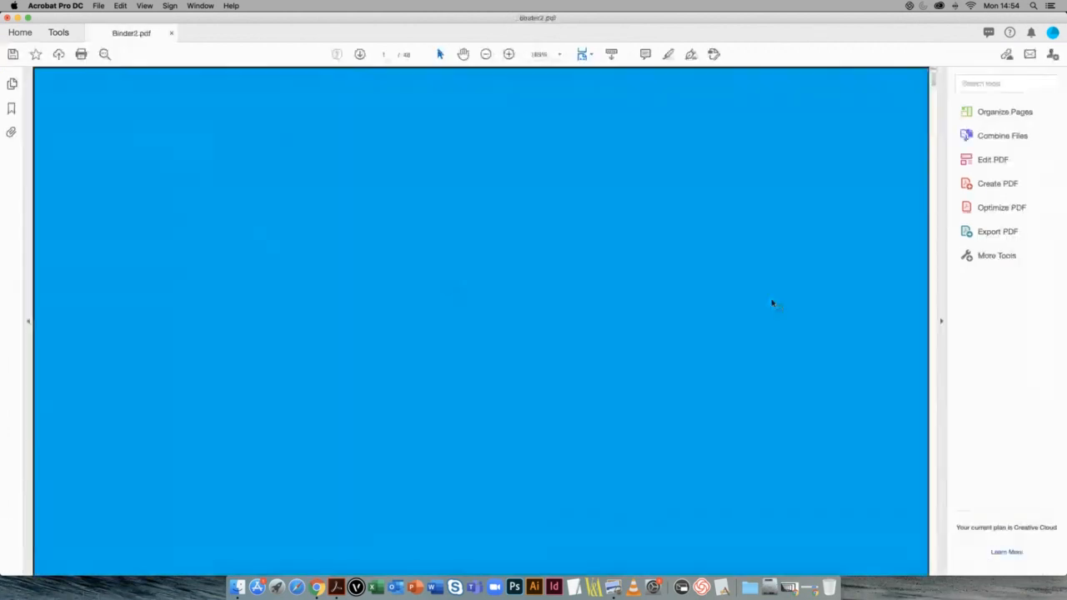
click(486, 54)
click(486, 54)
click(486, 54)
click(486, 54)
click(486, 54)
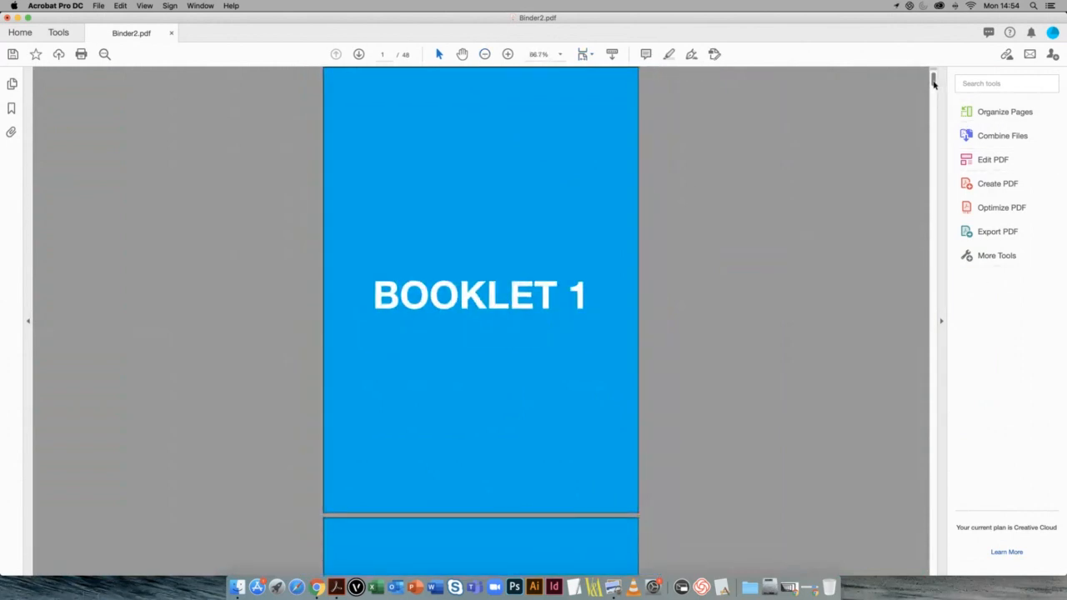
drag(933, 82, 930, 452)
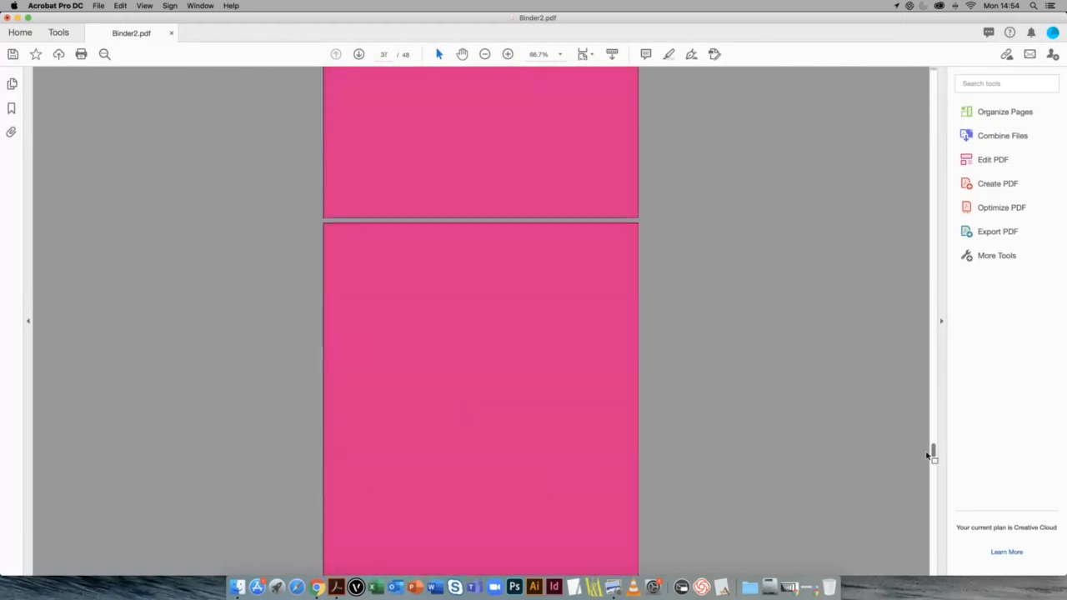
Step: Close the combined Binder2.pdf without saving it
click(98, 6)
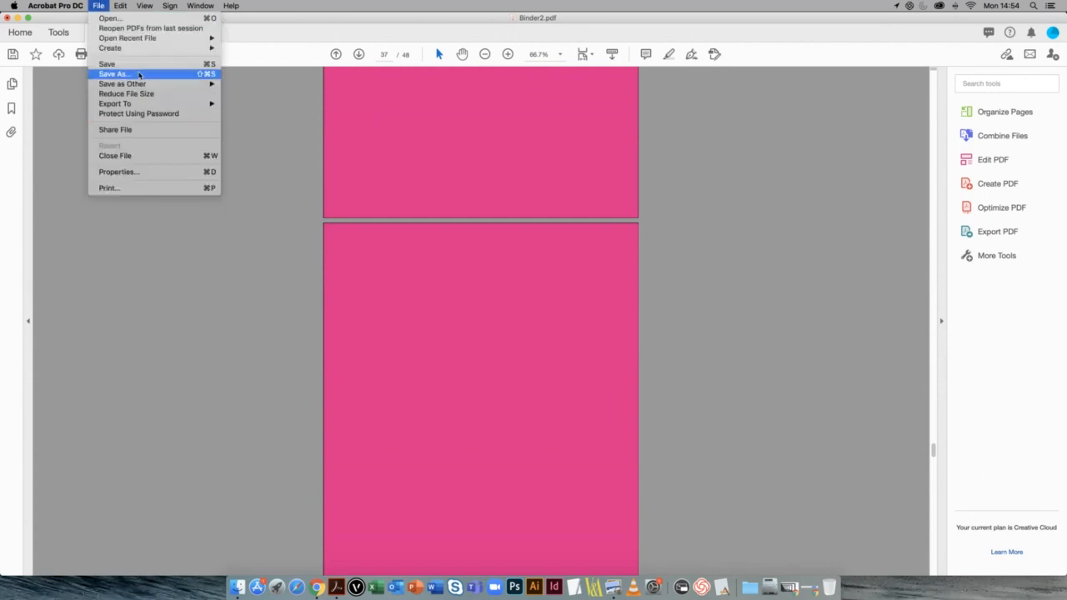
click(269, 173)
click(172, 33)
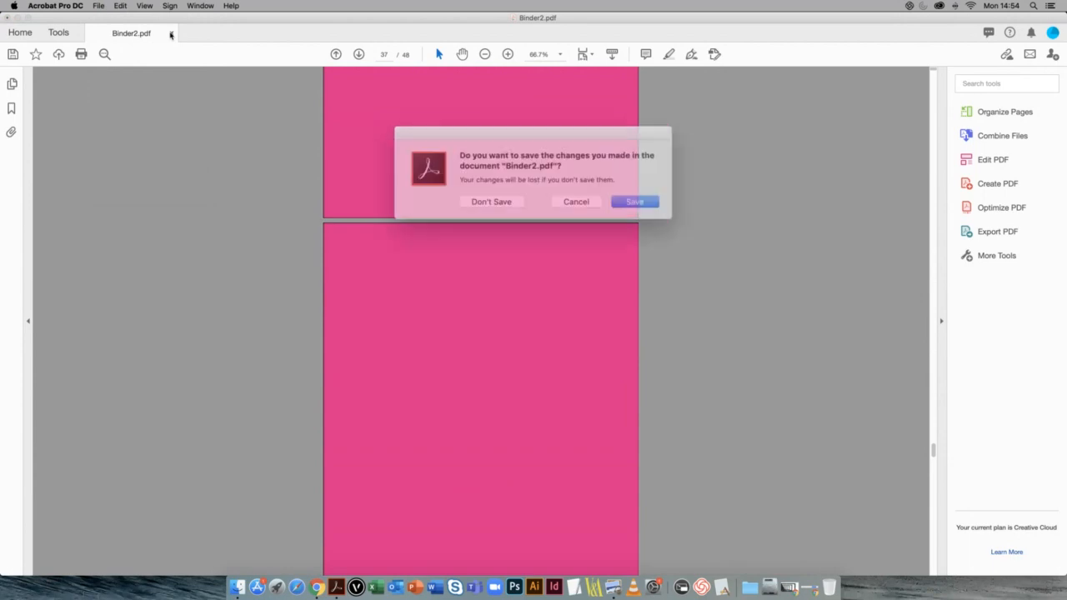
click(481, 199)
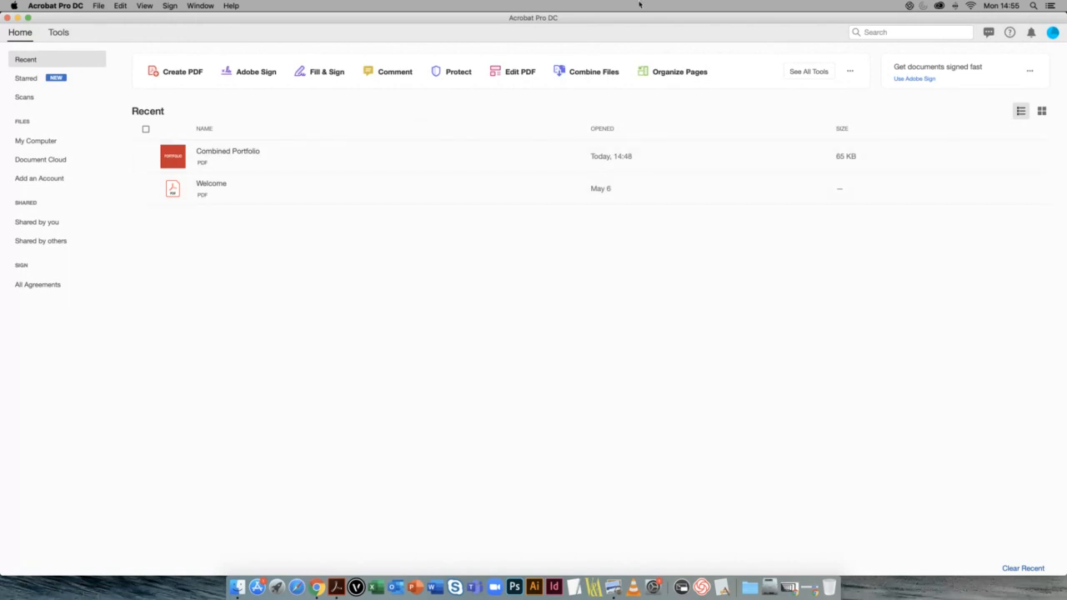
Step: Display all available tools and locate Optimize PDF under Protect & Standardize
click(805, 71)
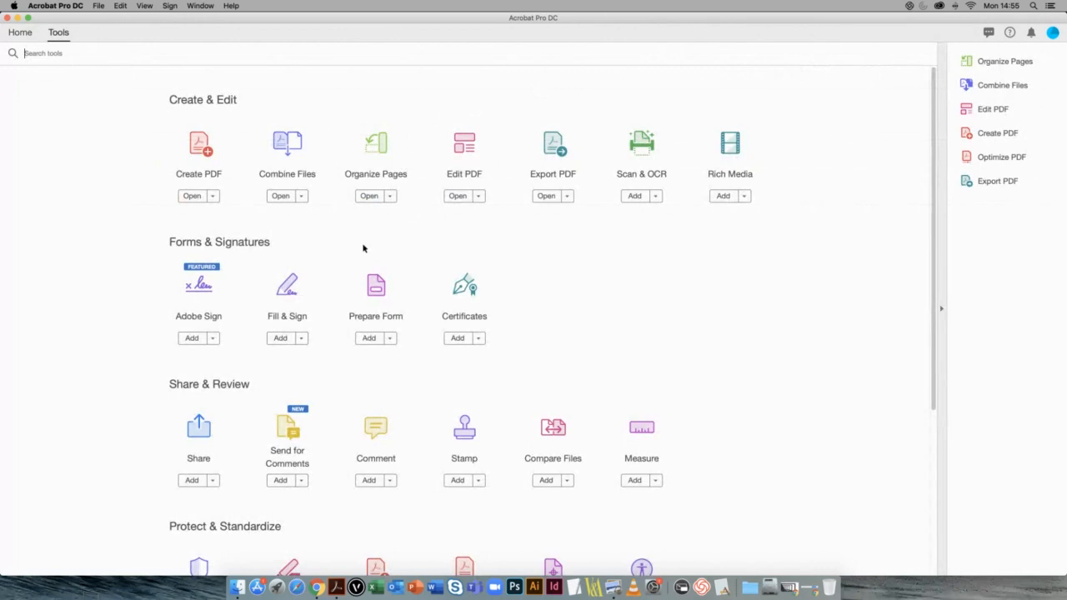
scroll(583, 274, down, 3)
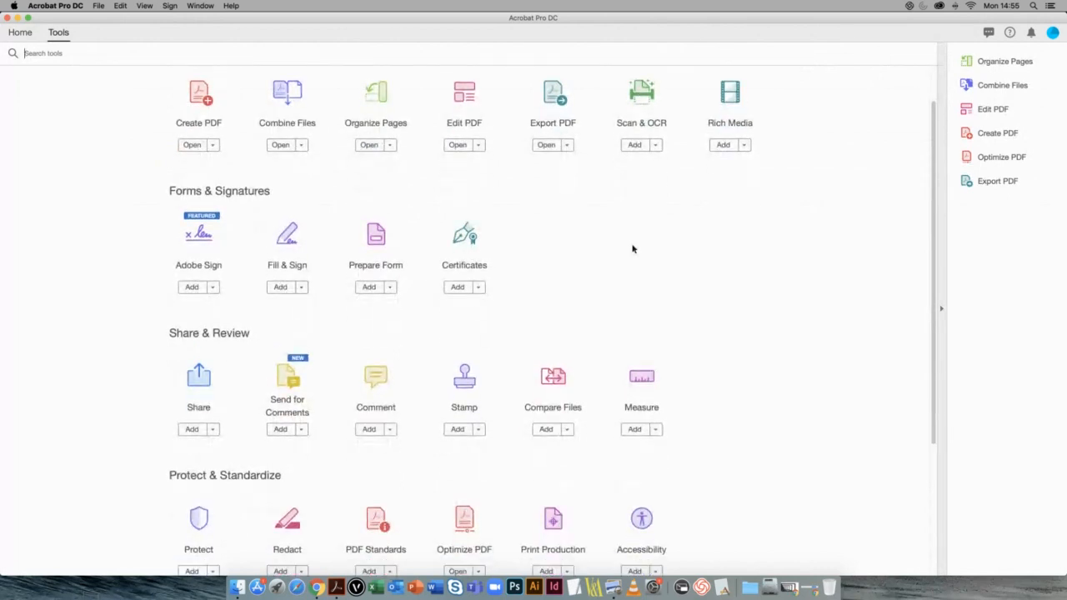
scroll(632, 248, down, 5)
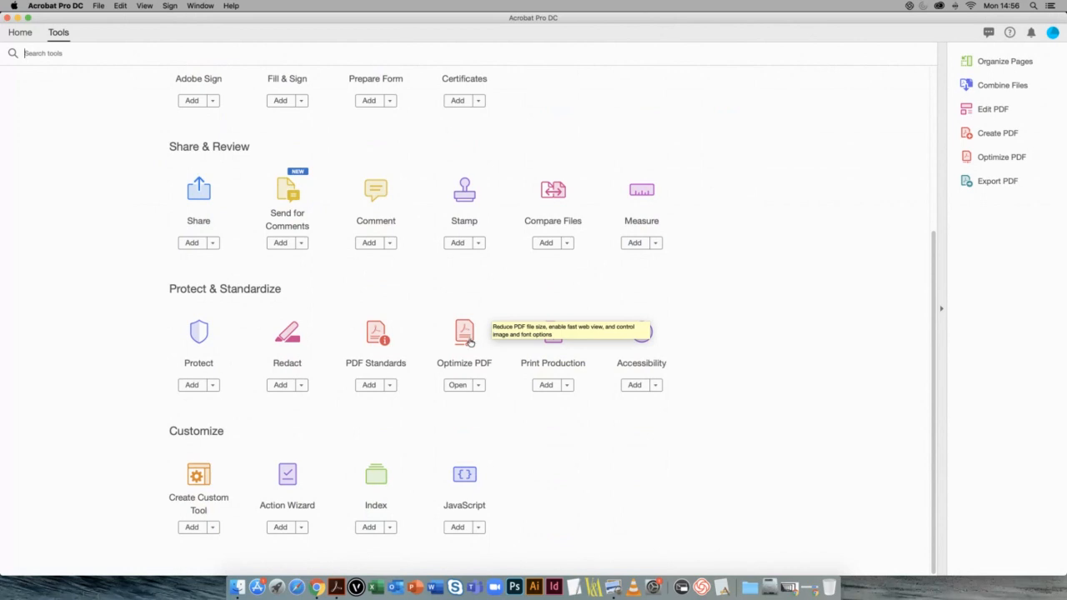
Step: Switch to Safari and open the website smallpdf.com
click(297, 589)
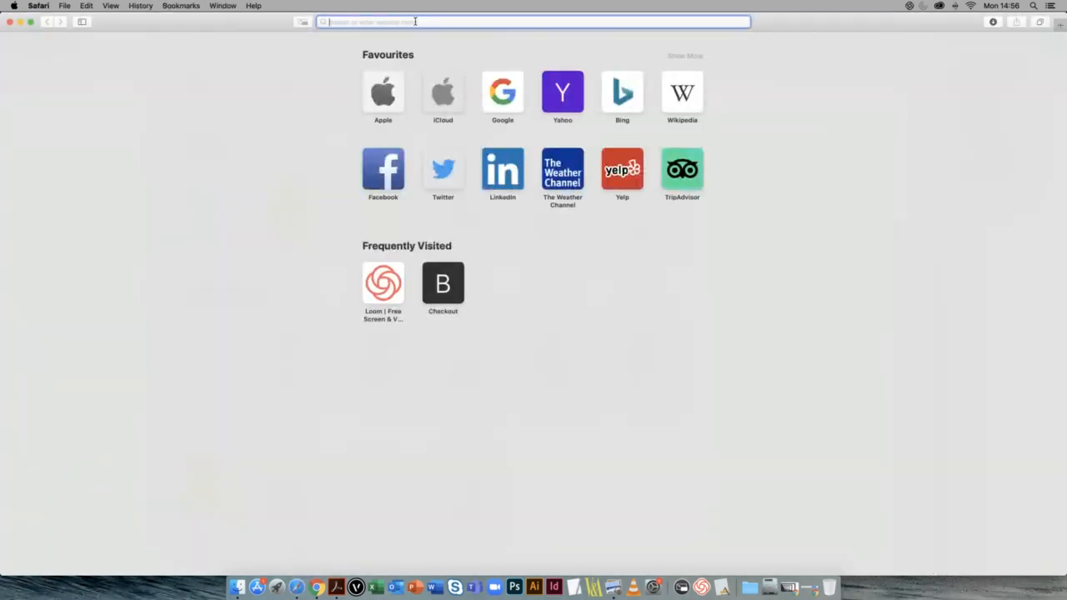
text(smallpdf.com)
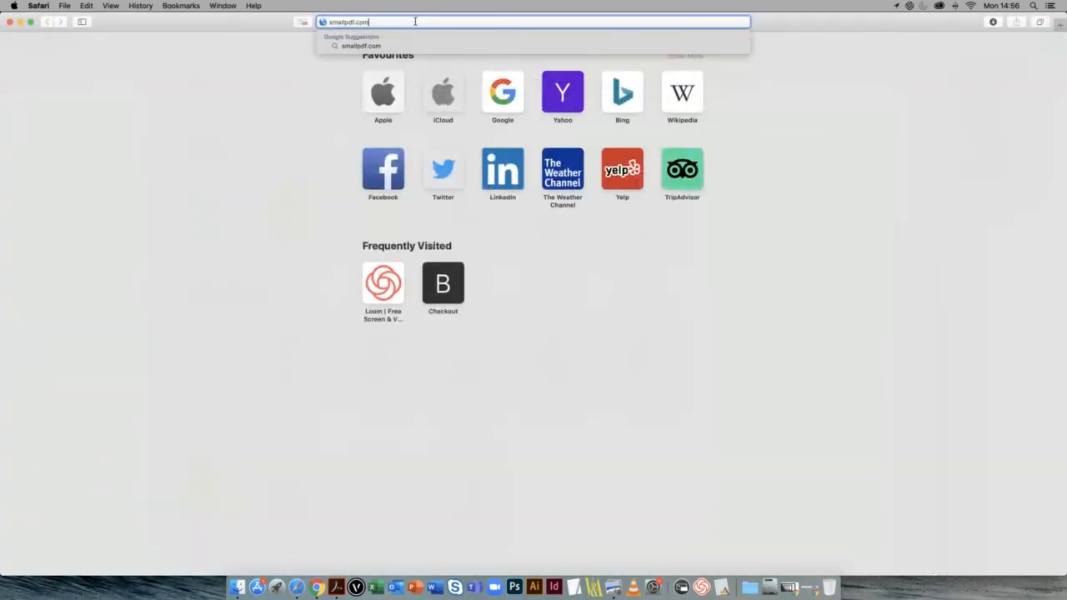
key(Return)
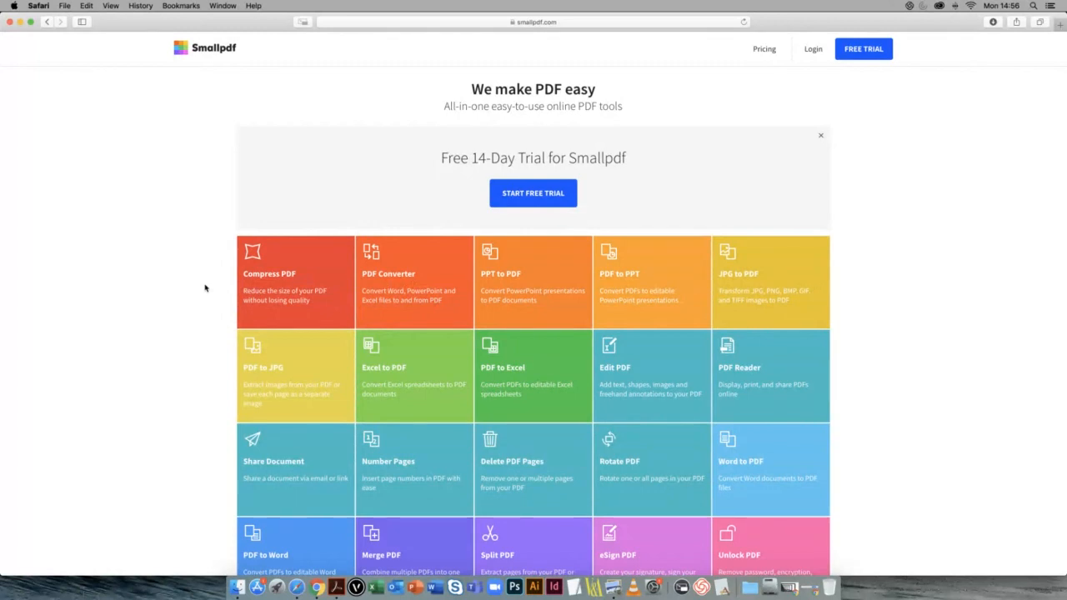
Step: Try to compress FINAL PORTFOLIO.pdf from the TEACHING folder on the Desktop with Smallpdf's Compress PDF tool, and read the site's response
click(267, 282)
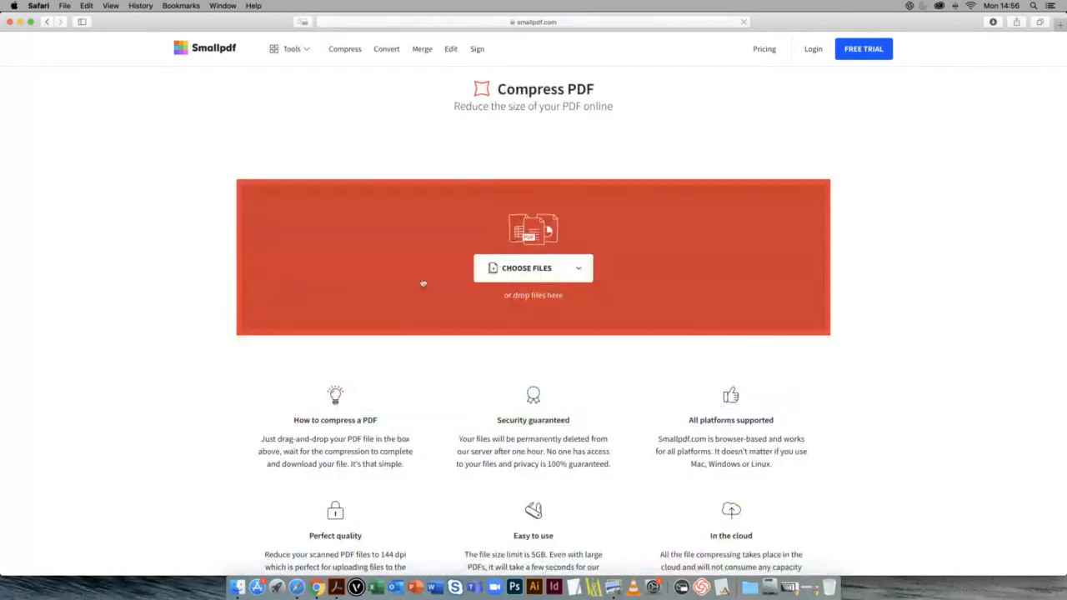
click(548, 276)
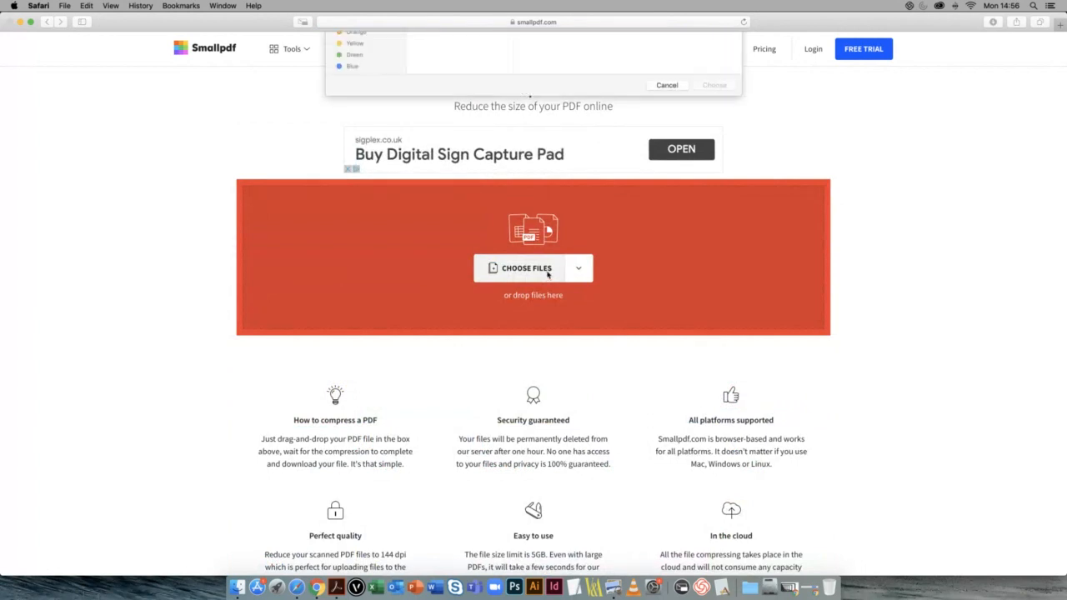
click(373, 95)
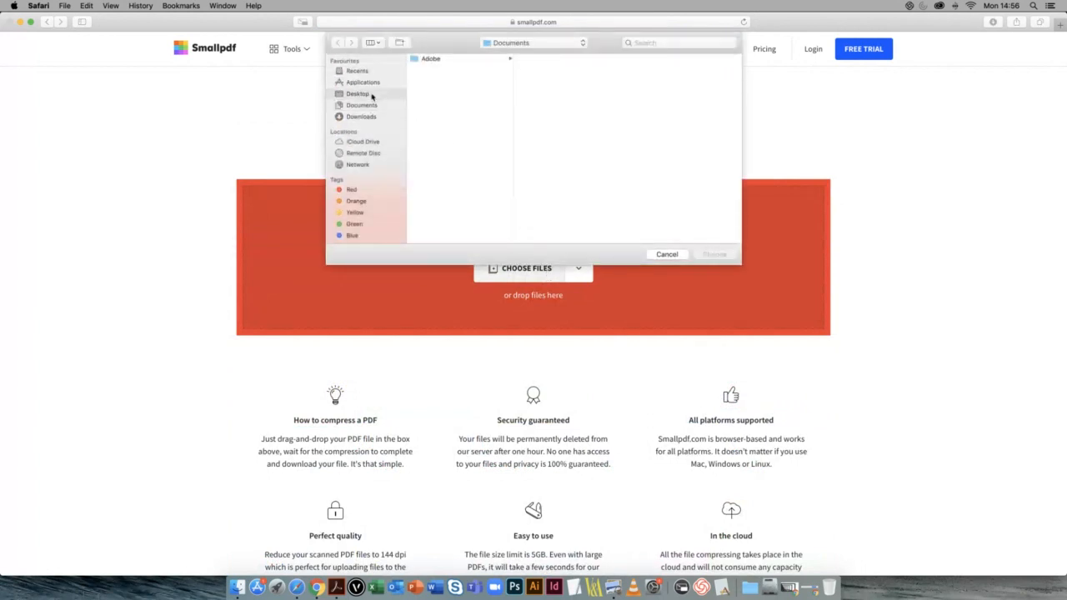
click(455, 87)
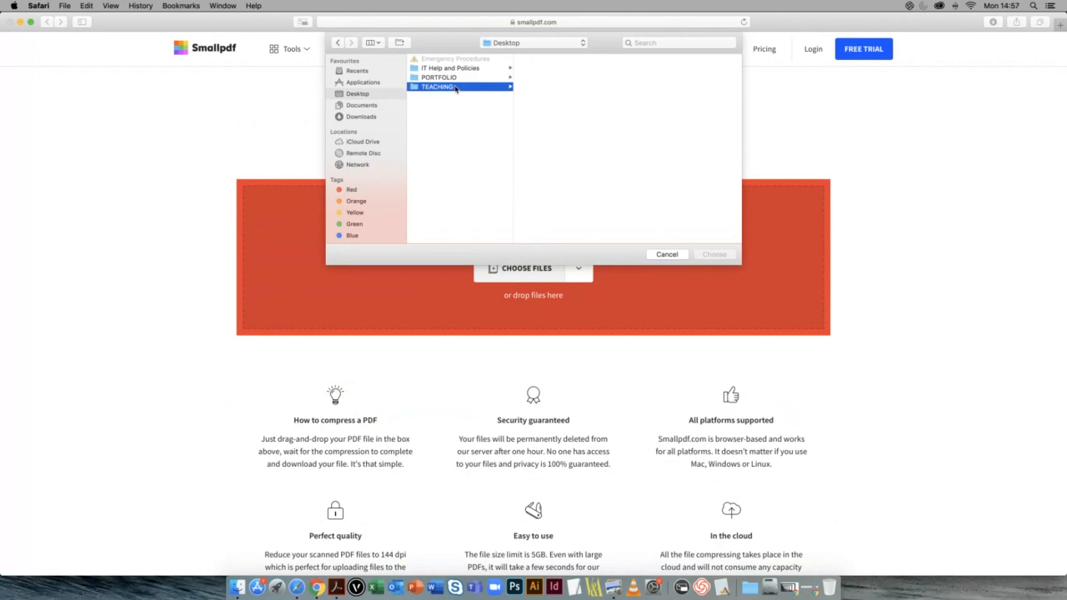
click(557, 114)
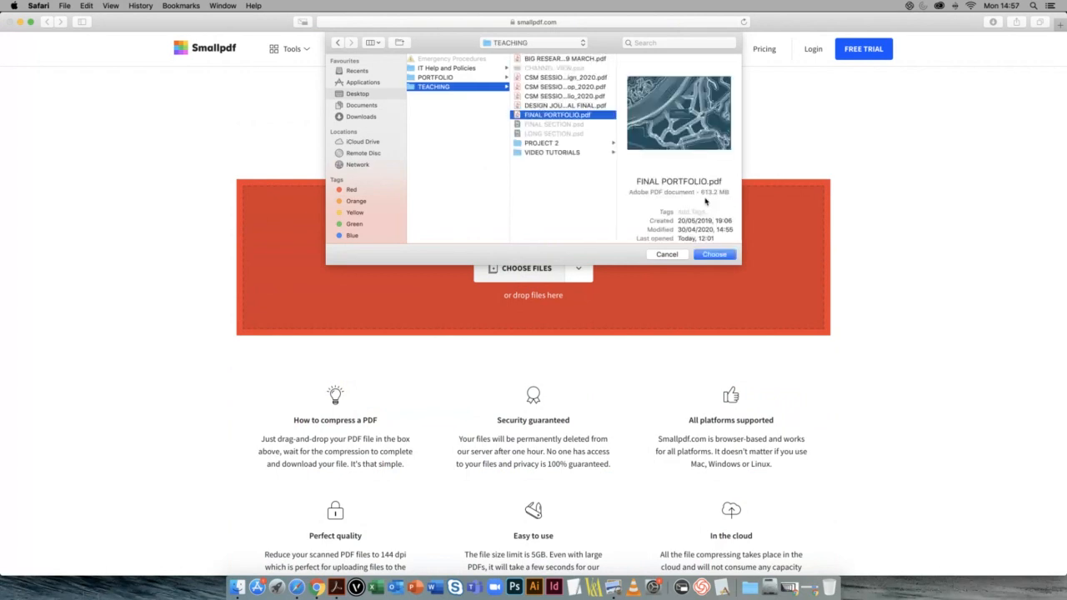
click(714, 254)
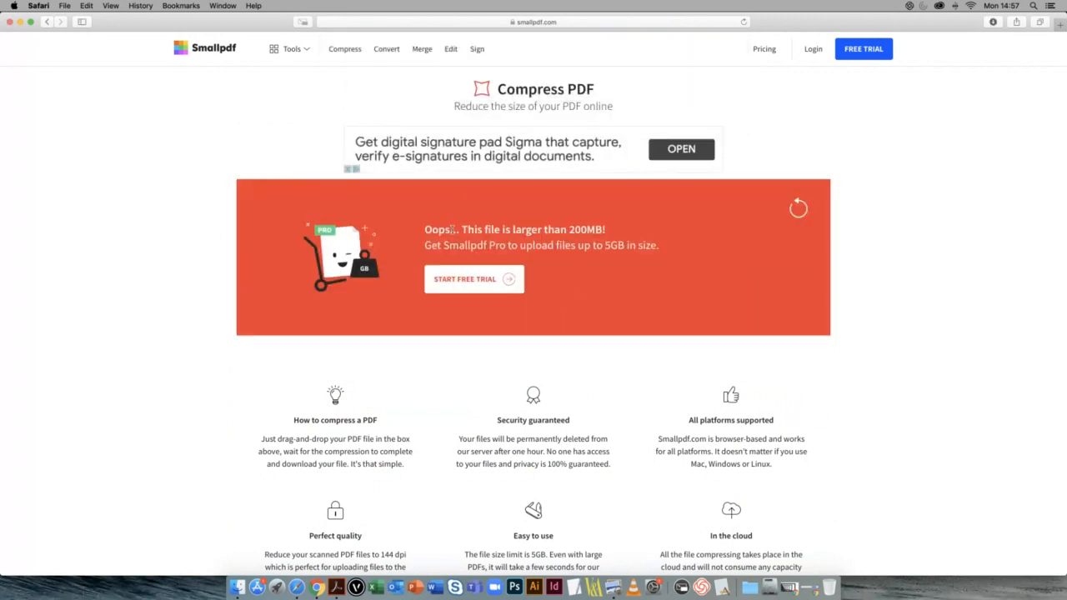
drag(450, 229, 658, 228)
click(604, 382)
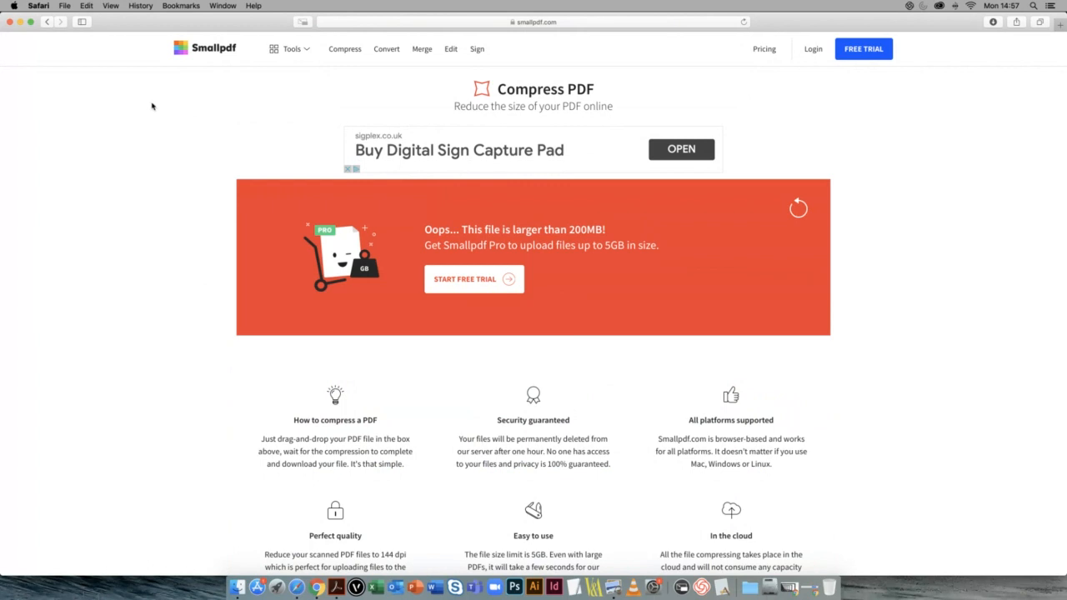
Step: Switch back to Acrobat and open FINAL PORTFOLIO.pdf from the Desktop's TEACHING folder with the Optimize PDF tool
click(20, 22)
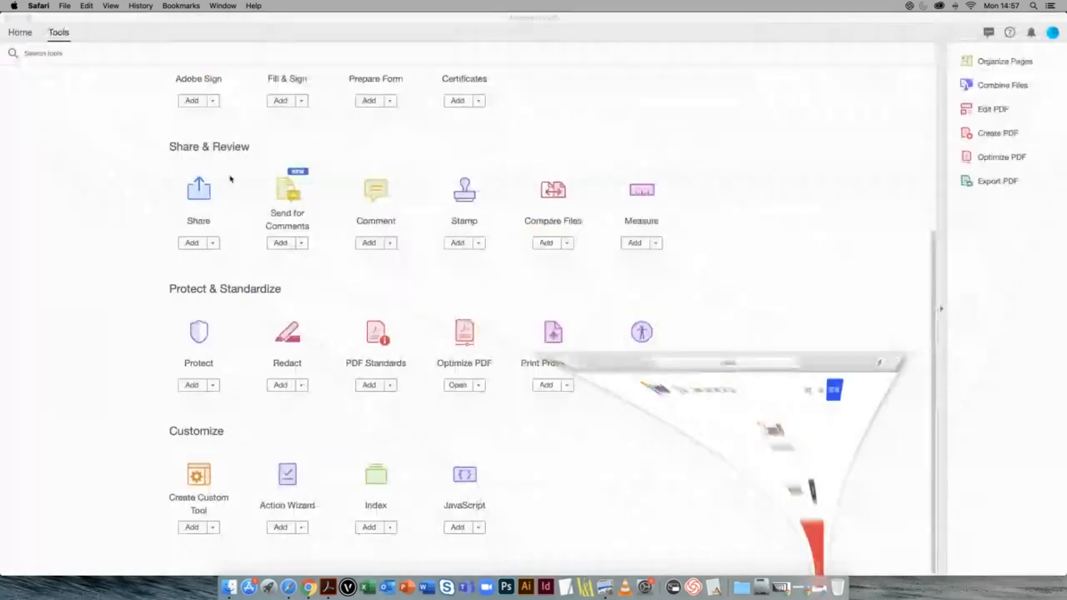
click(459, 385)
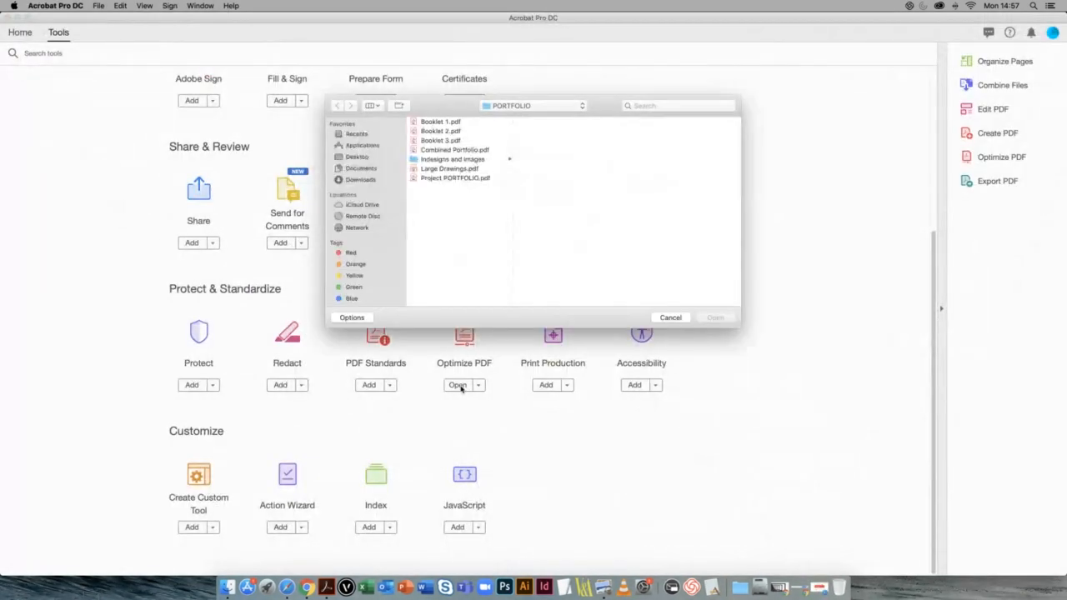
click(672, 318)
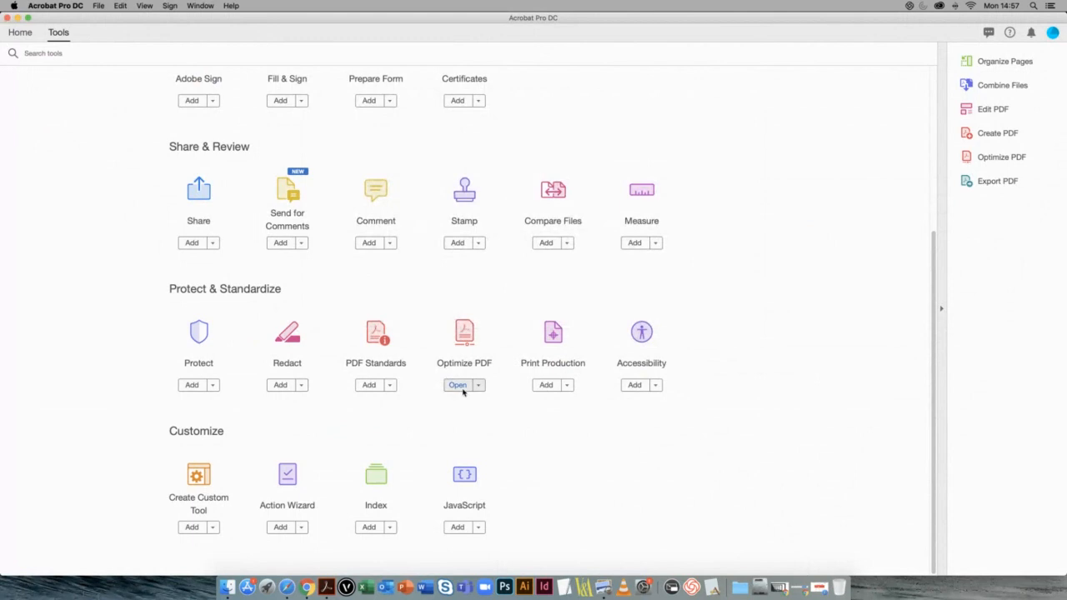
click(462, 389)
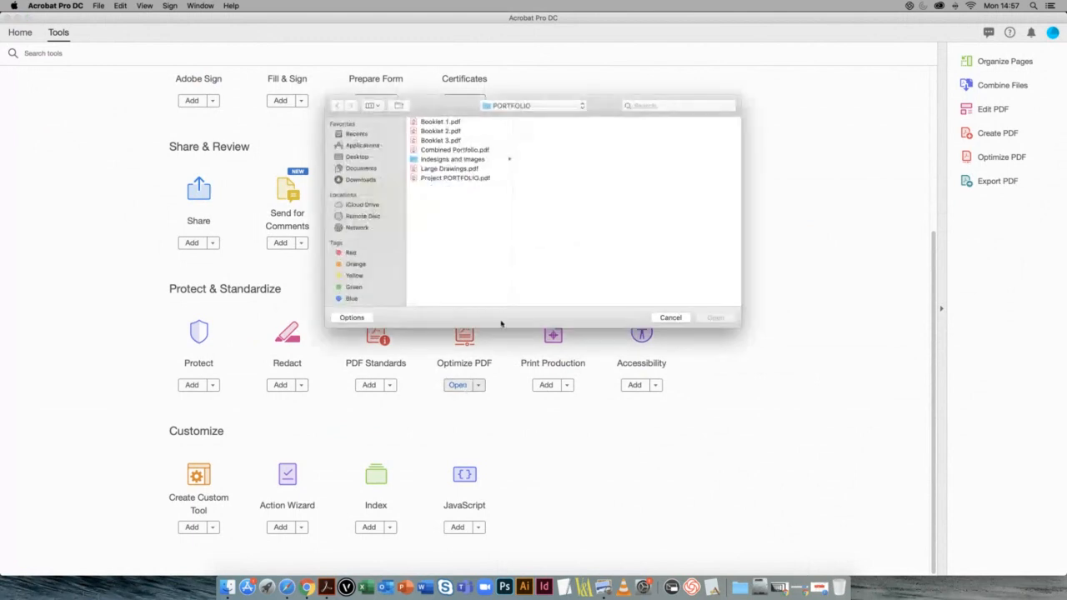
click(514, 105)
click(681, 159)
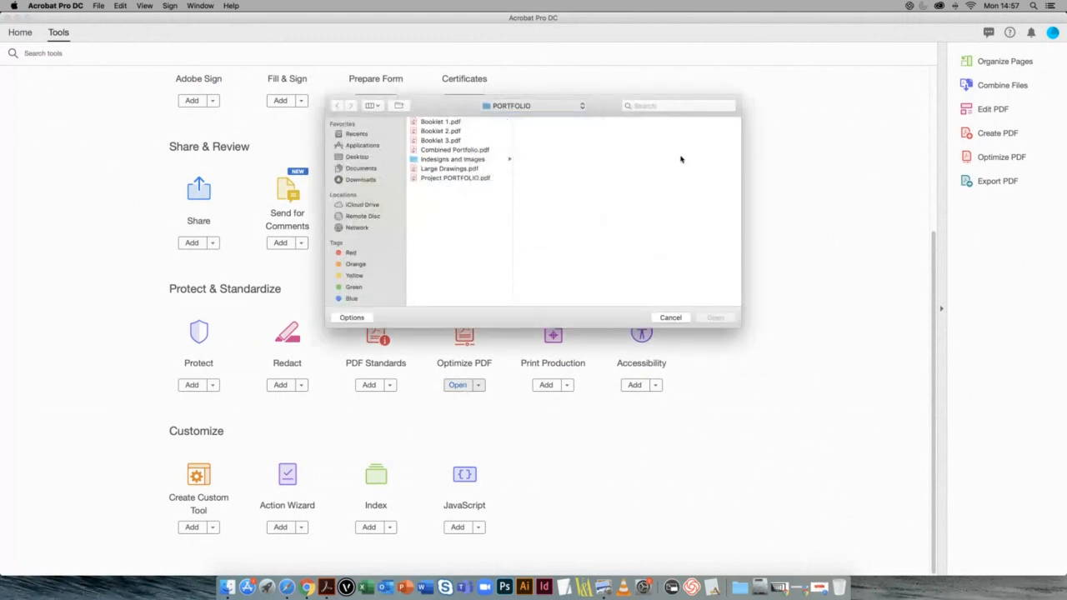
click(448, 150)
click(571, 177)
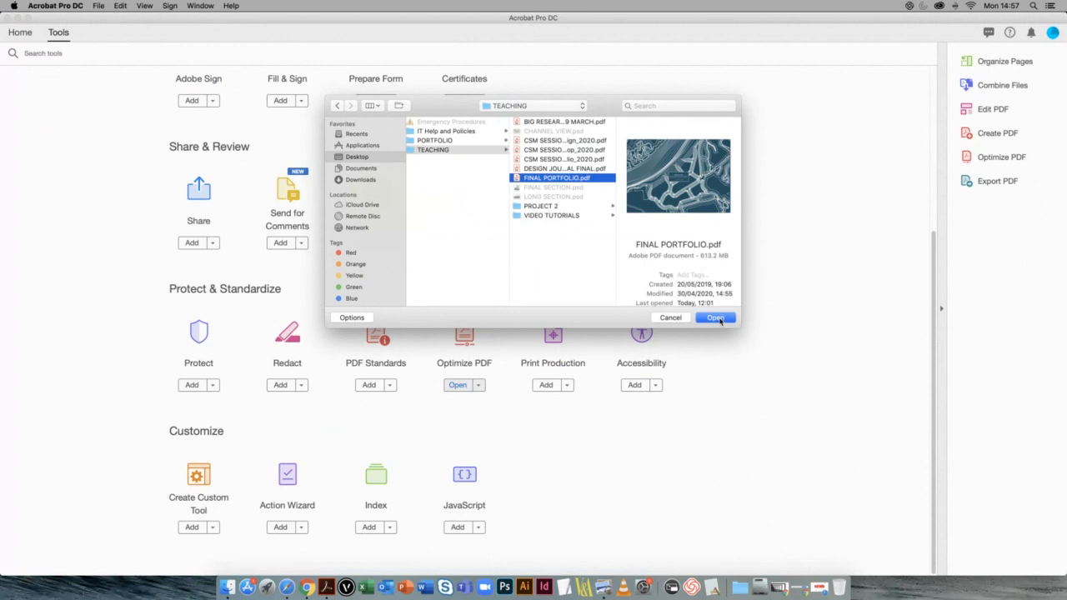
click(716, 318)
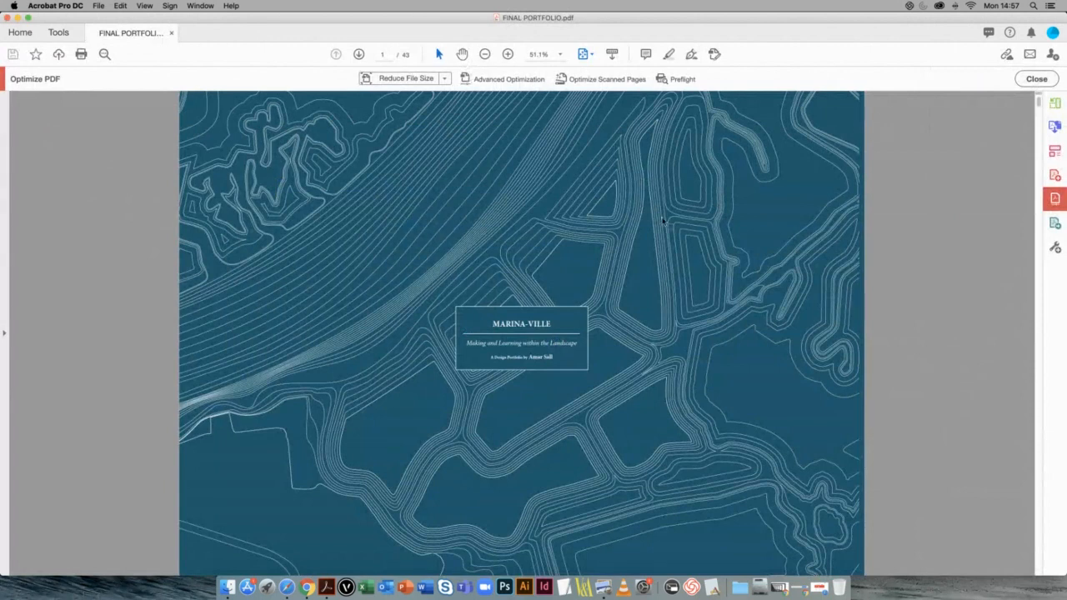
Step: Review the image quality and font settings in Advanced Optimization, and leave without saving an optimized copy
click(498, 80)
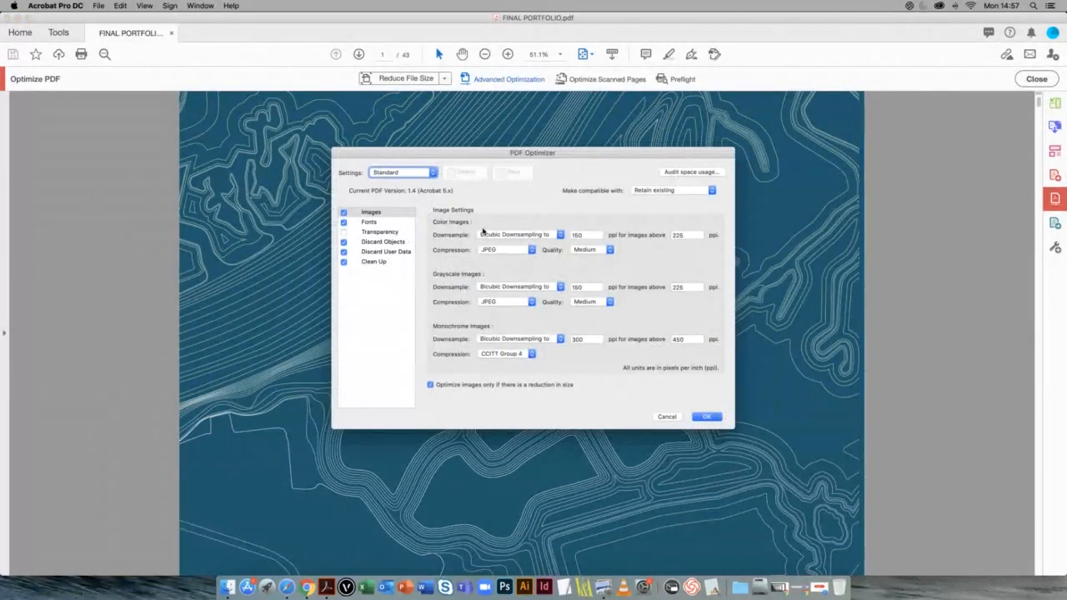
click(596, 250)
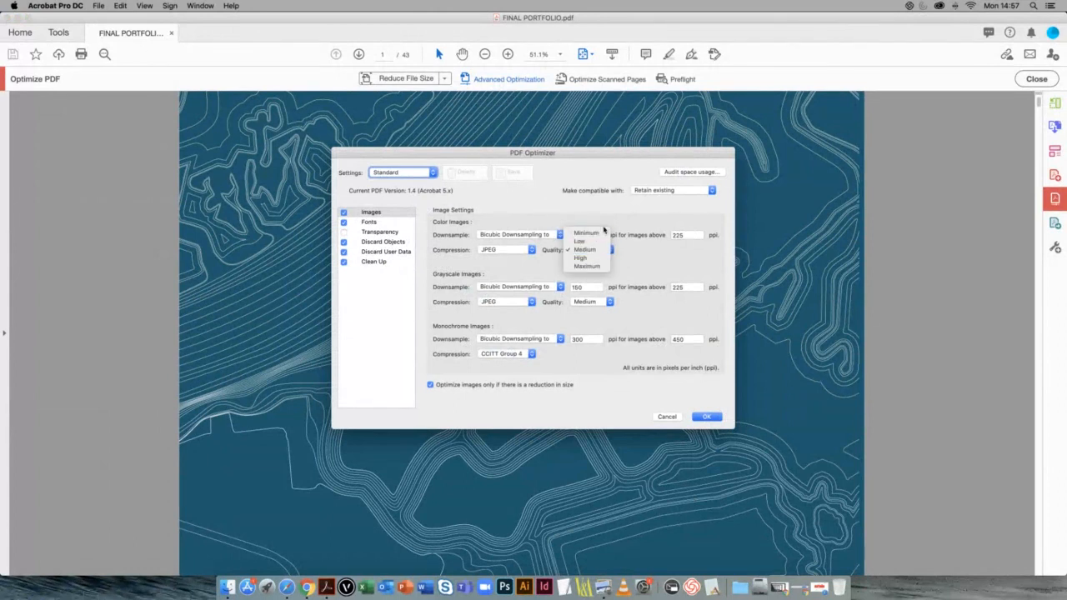
click(653, 262)
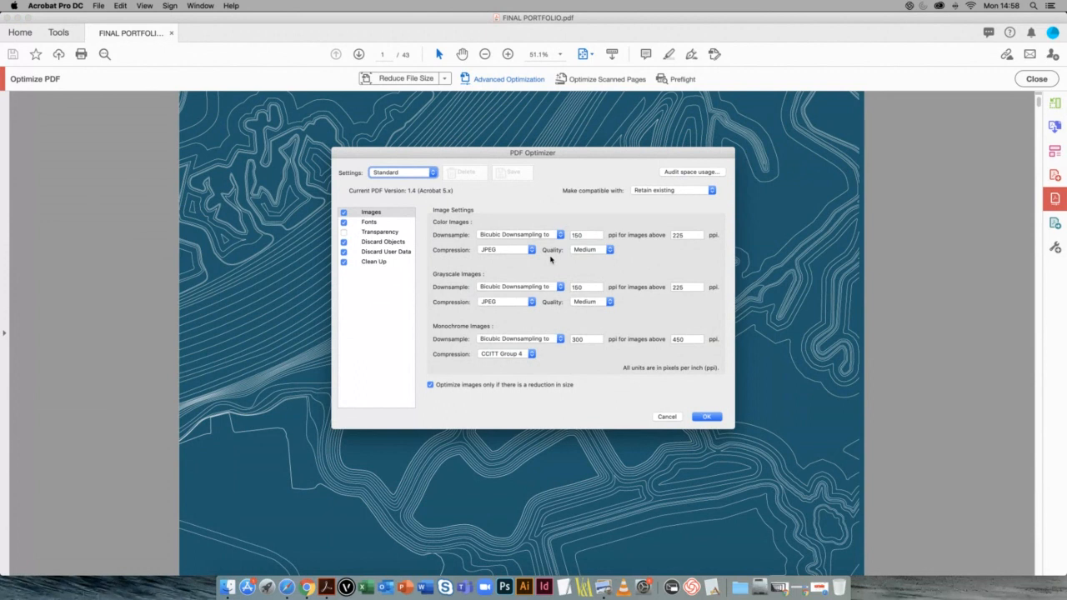
click(388, 222)
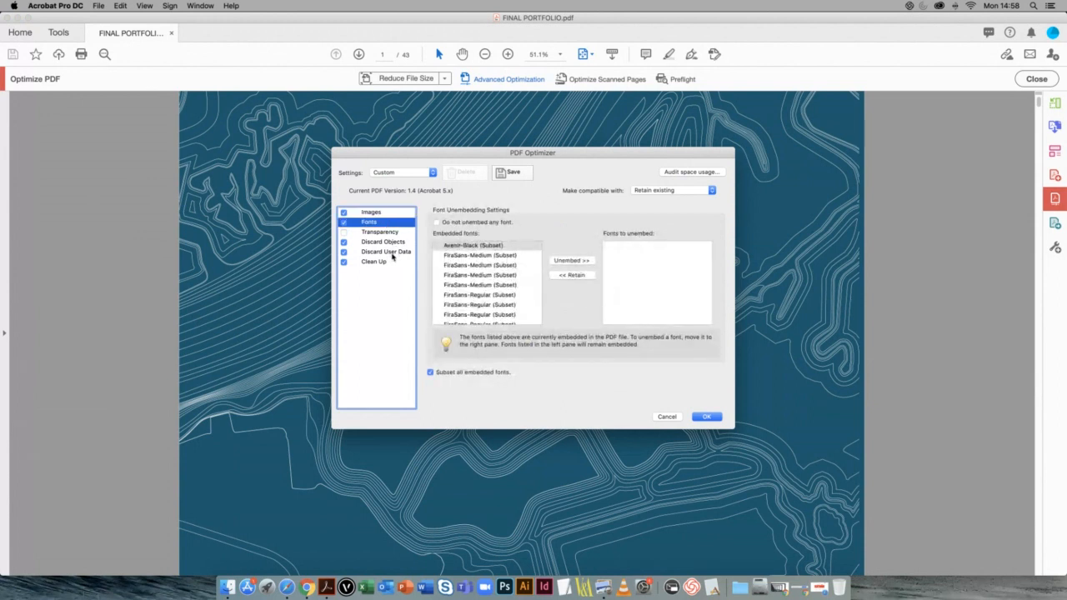
click(393, 216)
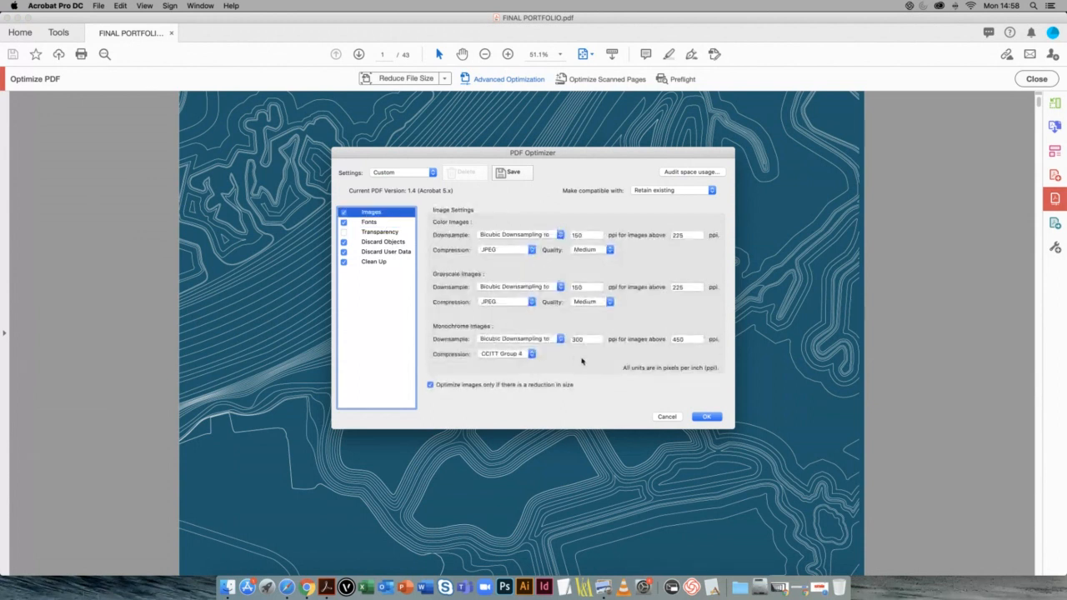
click(711, 418)
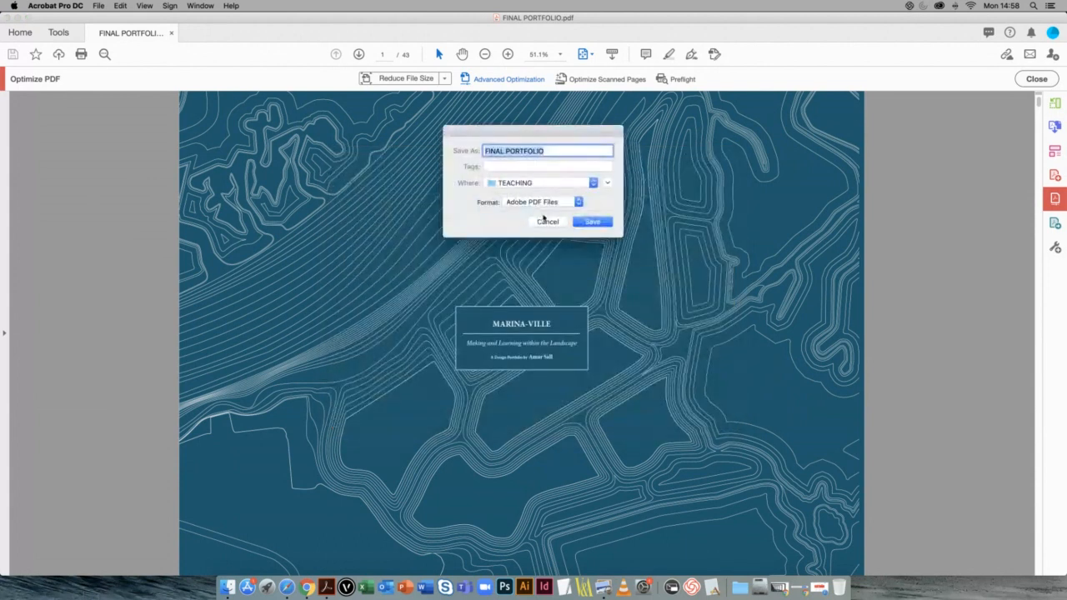
click(546, 222)
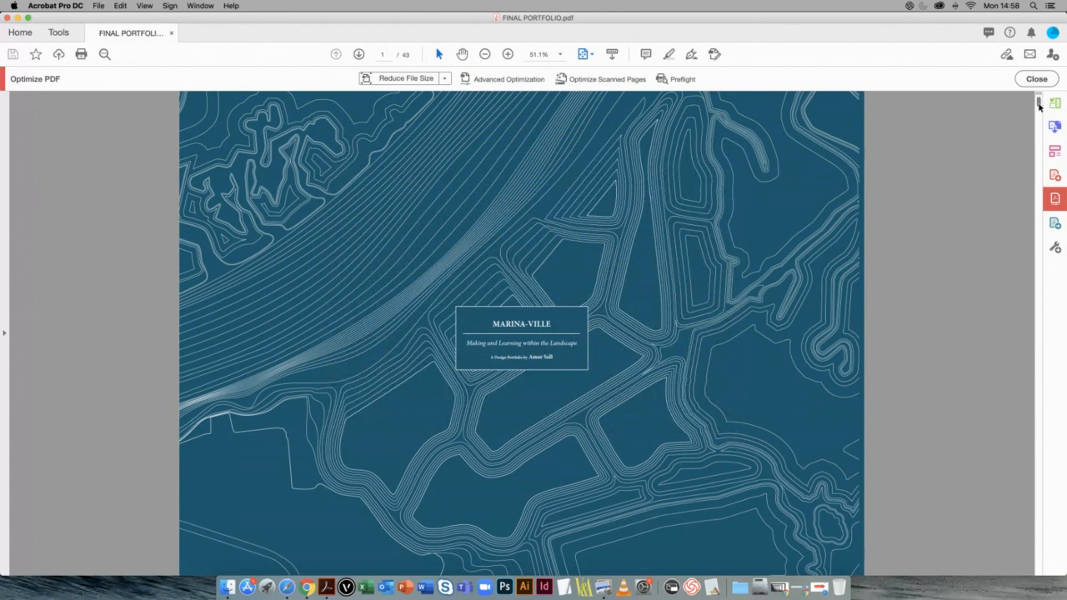
Step: Reduce the portfolio's file size and save the copy in the PORTFOLIO folder as FINAL PORTFOLIO reduced size
mouse_move(1039, 106)
mouse_down()
mouse_move(1039, 319)
mouse_move(1040, 100)
mouse_up()
drag(1038, 105, 1036, 519)
click(443, 80)
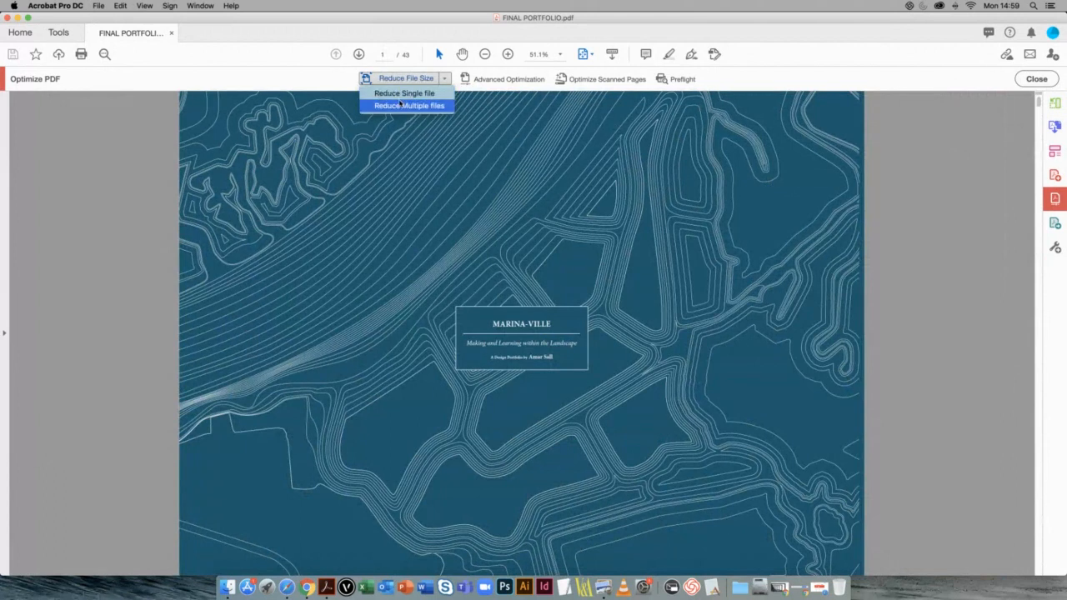
click(331, 81)
click(411, 80)
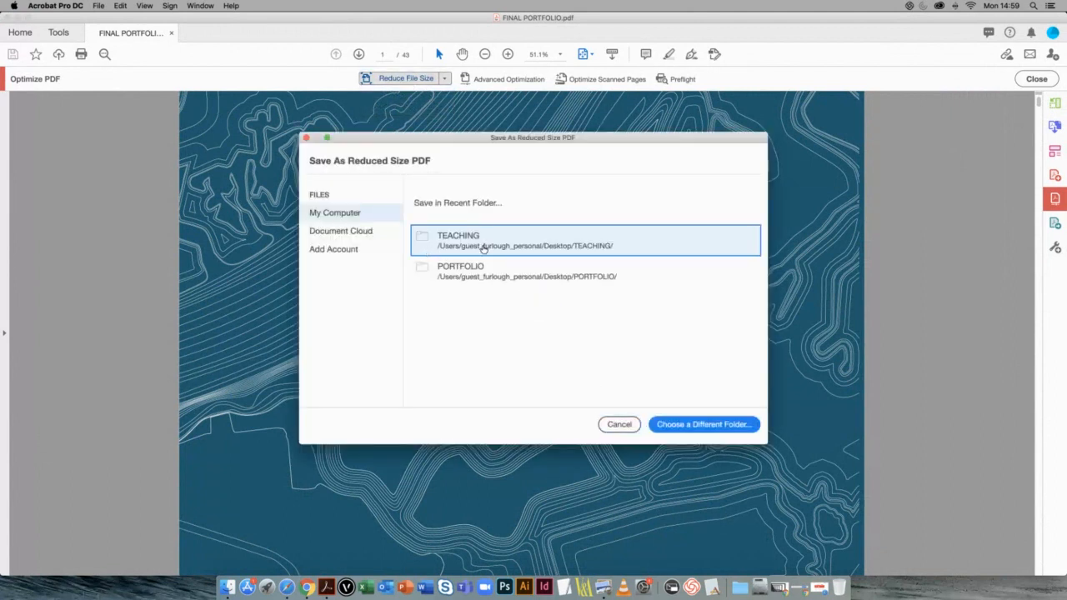
click(492, 270)
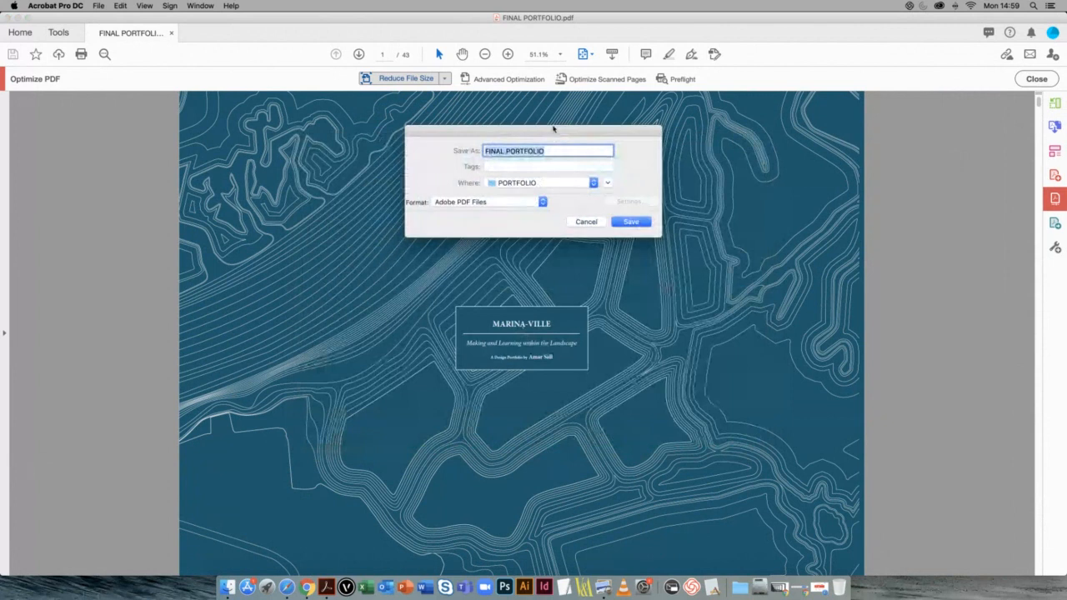
key(Right)
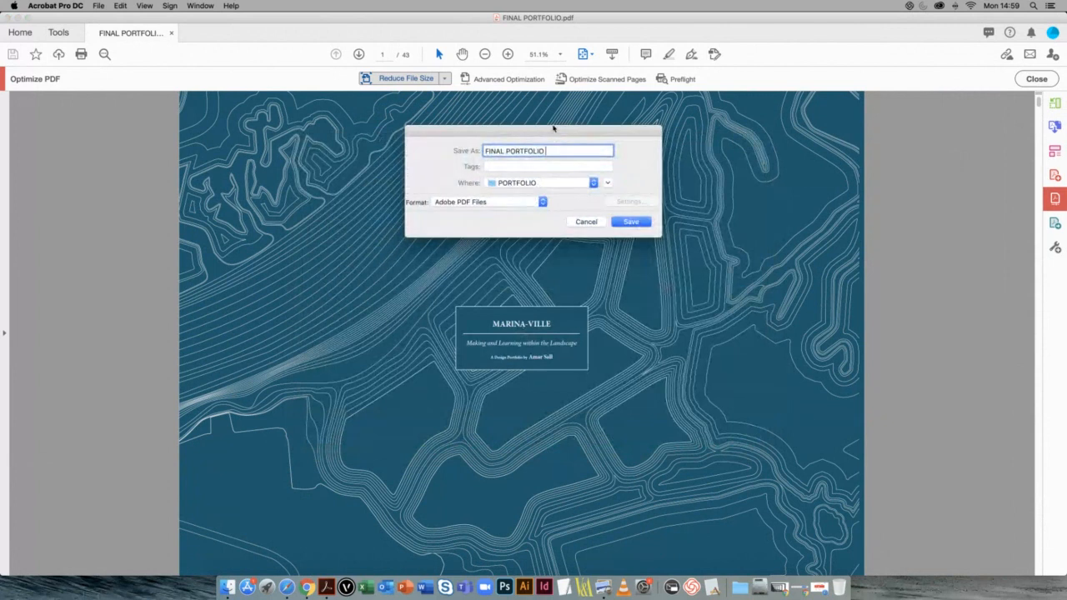
text(reduced size)
key(Return)
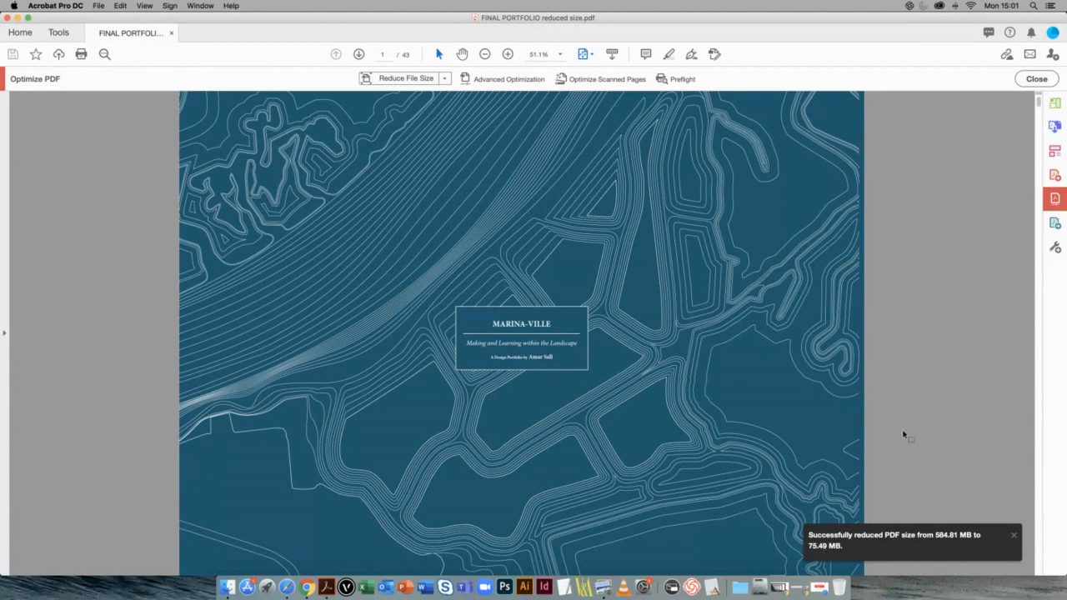
Step: Close Optimize PDF and the document, and reopen FINAL PORTFOLIO reduced size from the recent files
click(1037, 80)
click(172, 33)
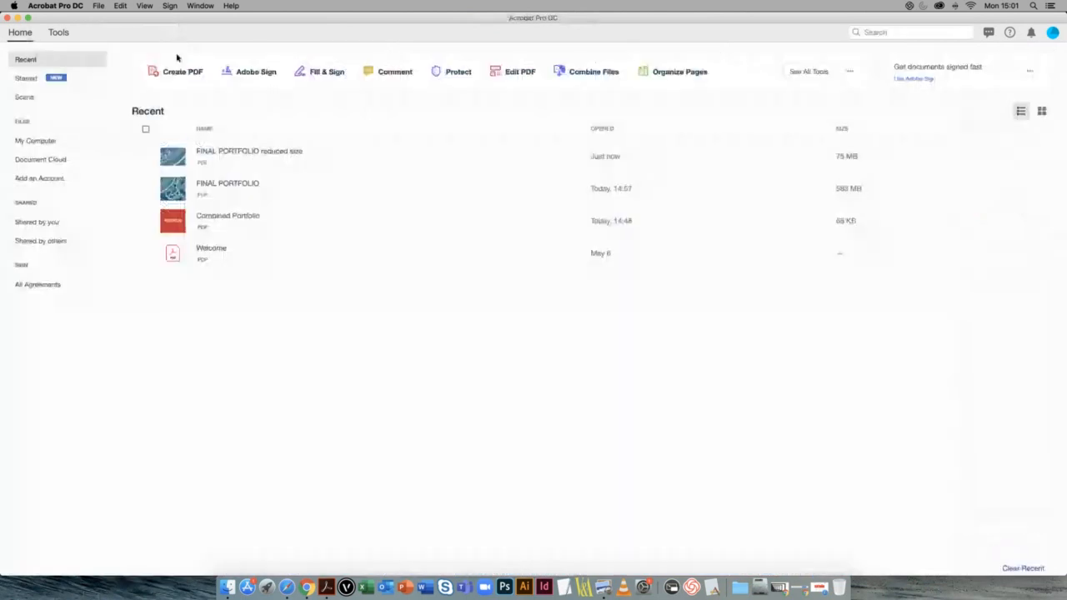
click(252, 152)
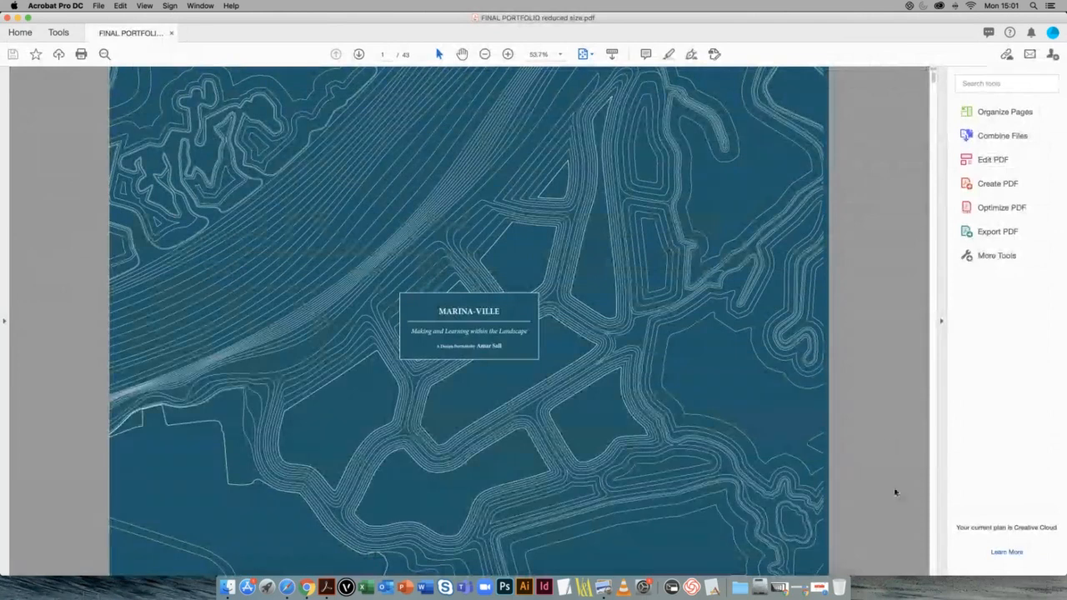
Step: Page through the reduced-size portfolio up to page 14 to examine its image and text quality, and close it
key(Right)
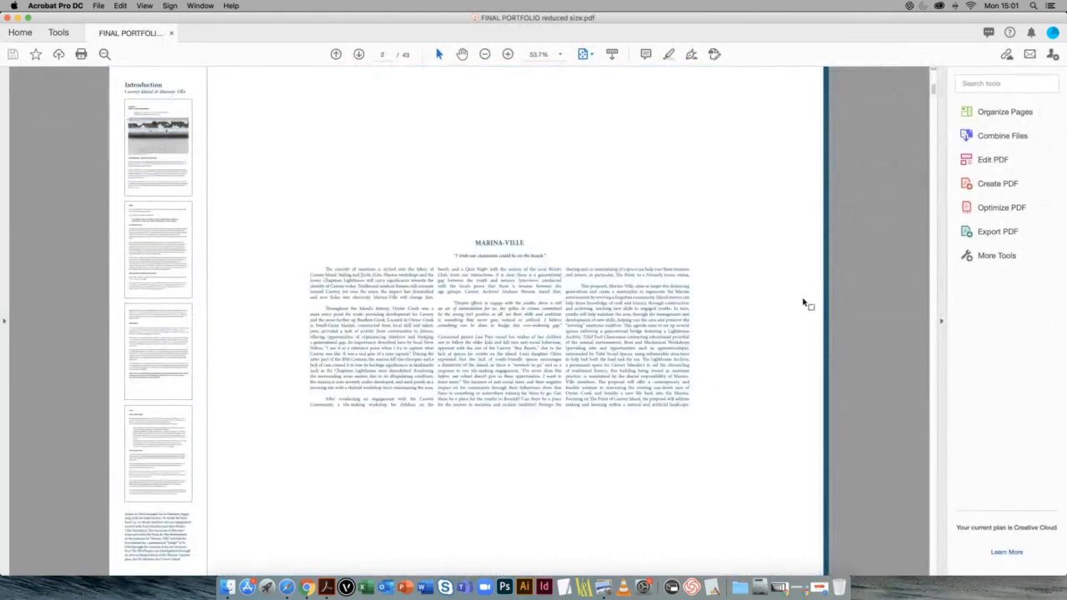
key(Right)
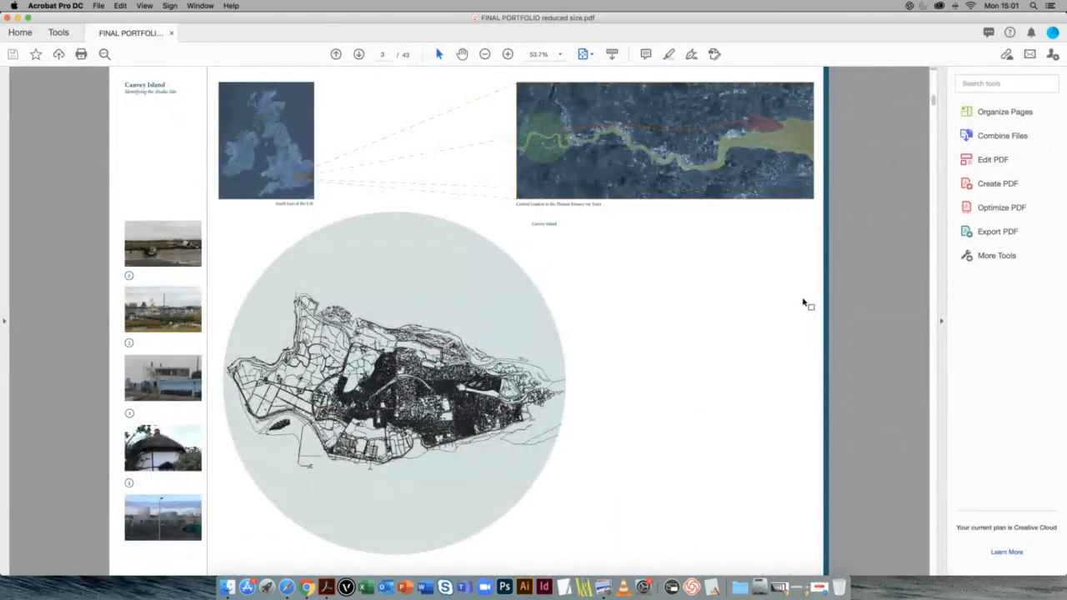
key(Right)
key(Right)
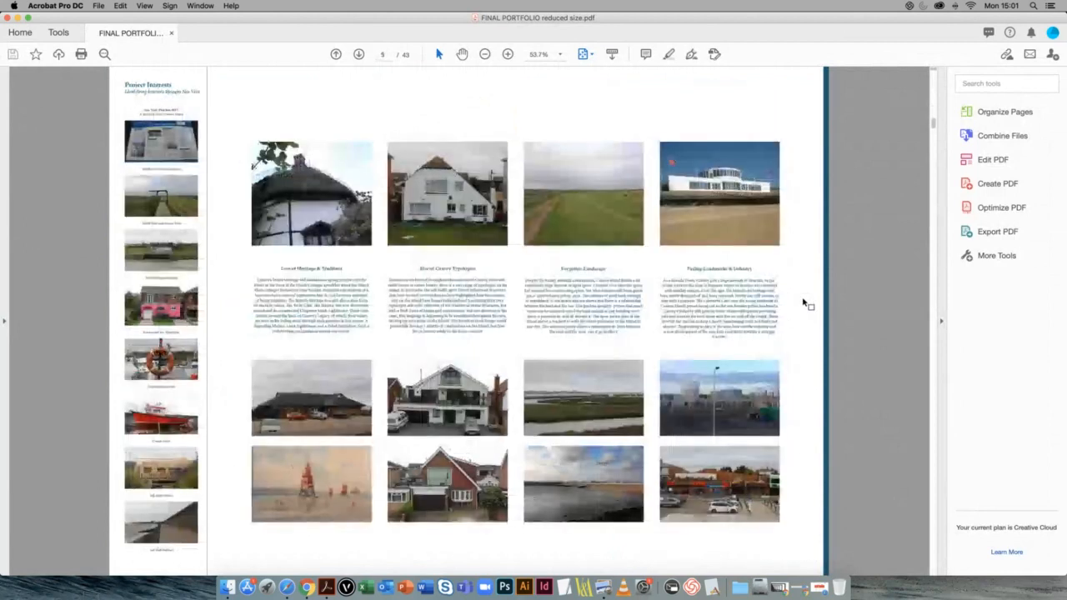
key(Right)
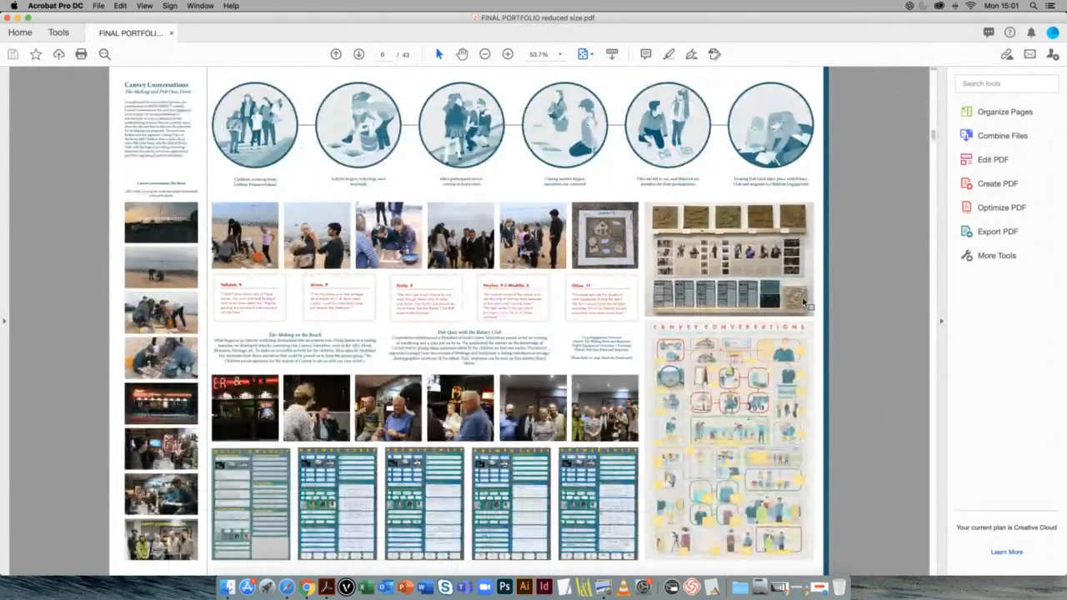
key(Right)
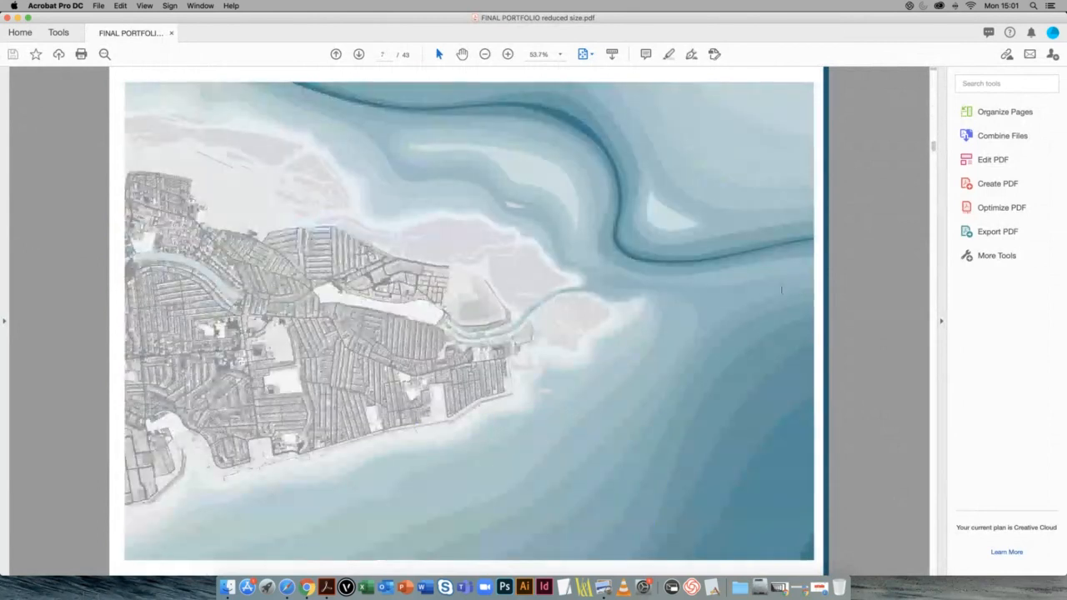
key(Right)
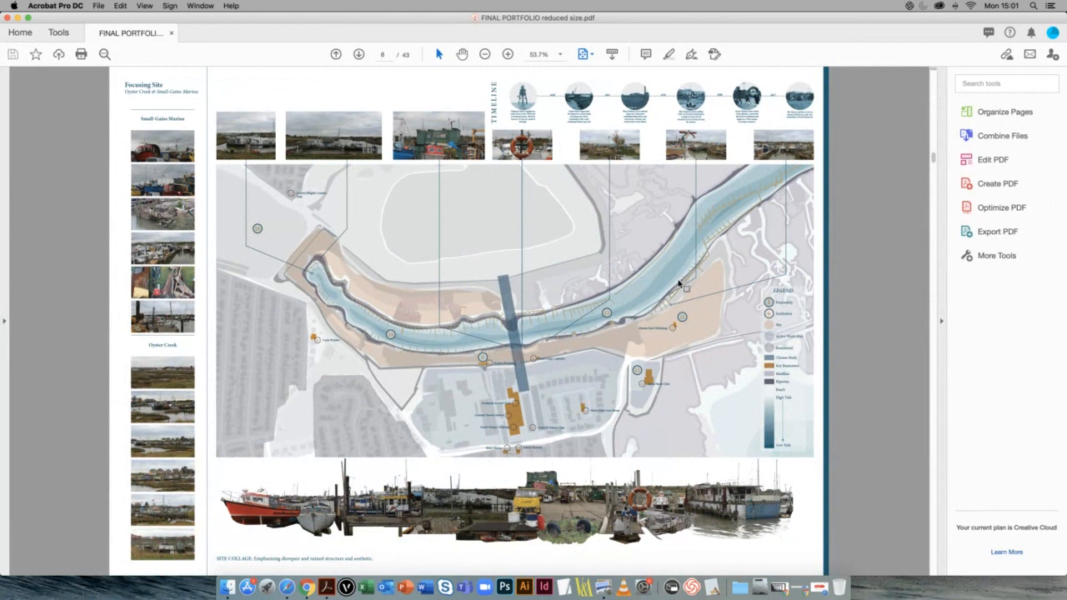
key(Right)
key(Right)
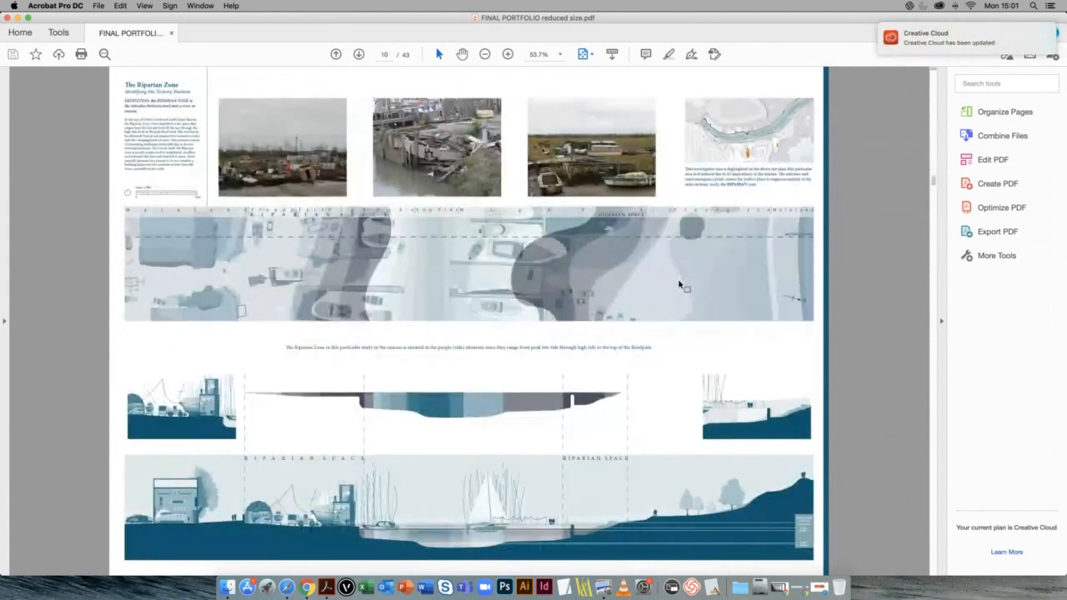
key(Right)
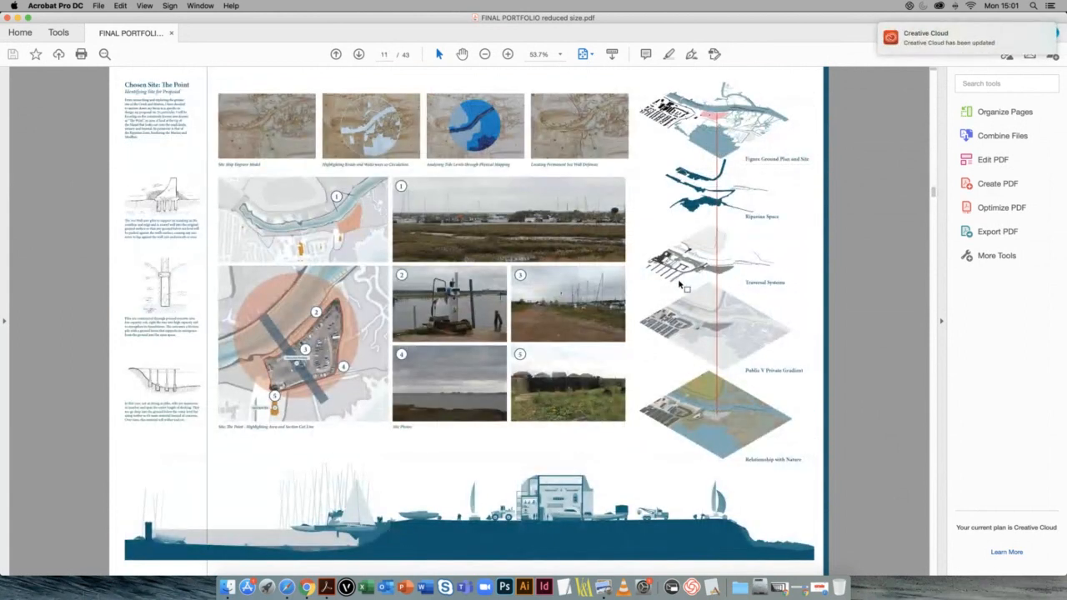
key(Right)
key(Right)
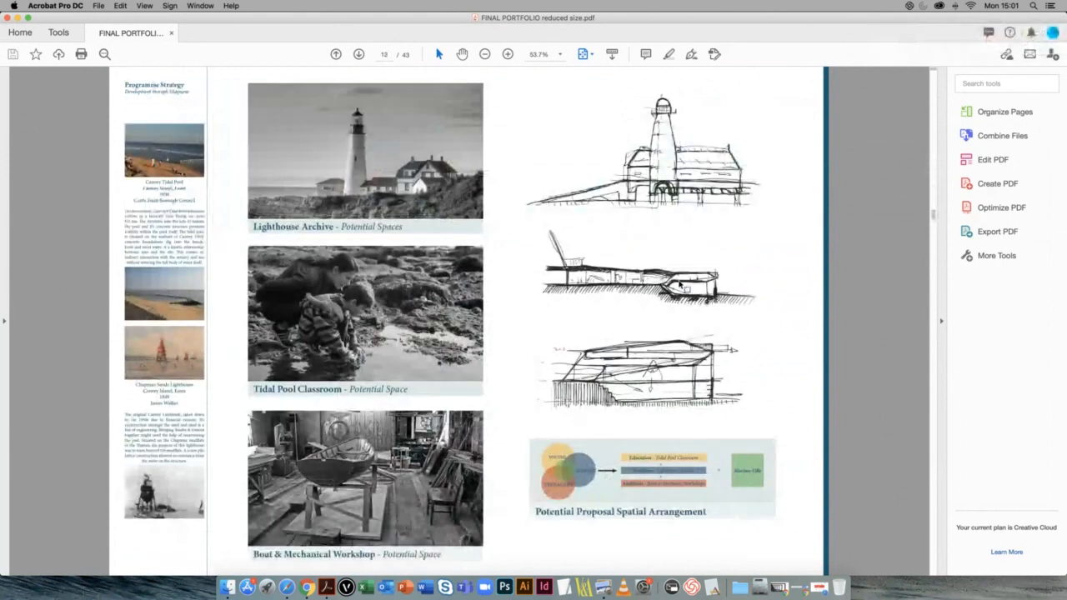
key(Right)
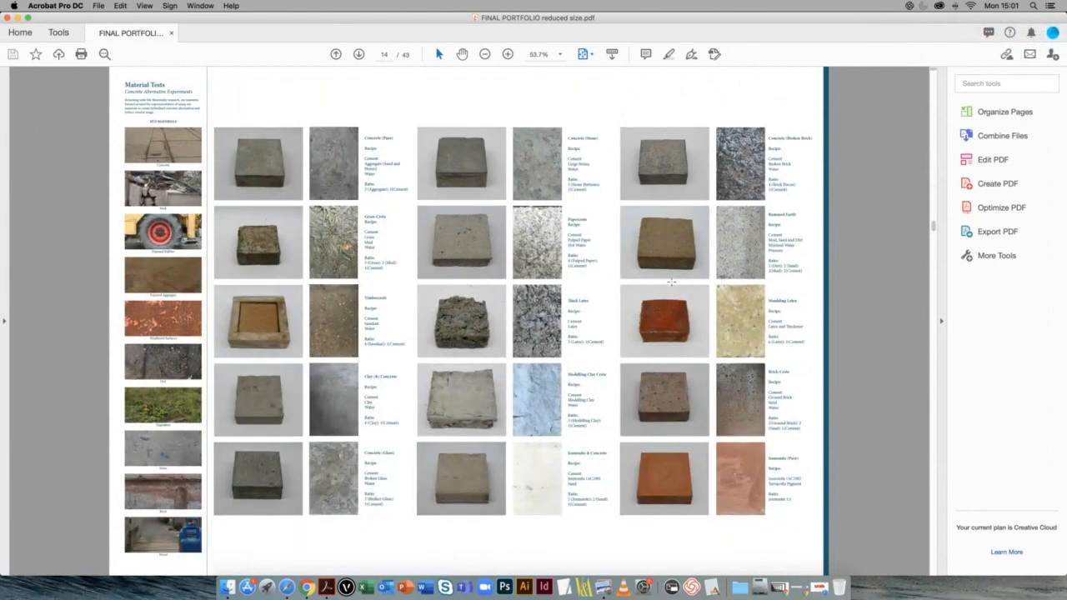
click(171, 35)
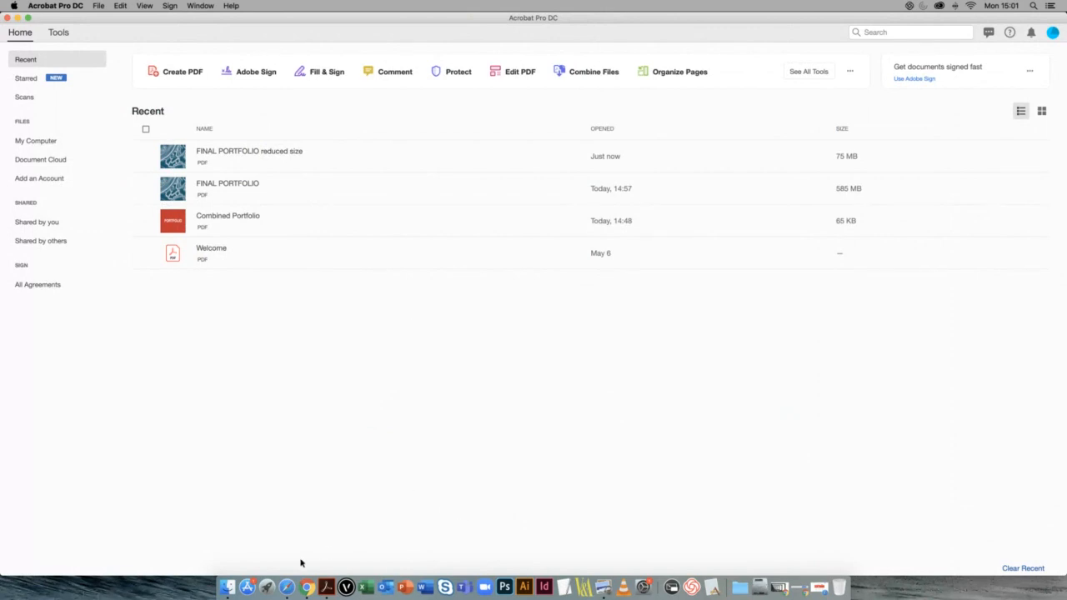
Step: Find the PORTFOLIO folder on the Desktop in Finder, open Combined Portfolio.pdf to check it, and close it
click(226, 589)
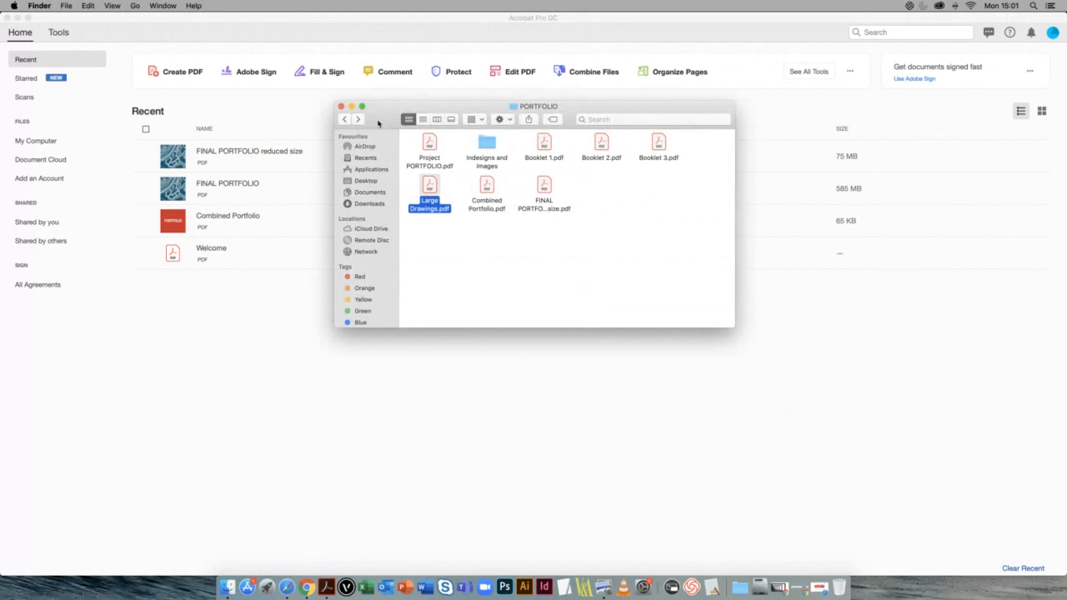
click(345, 119)
double_click(544, 145)
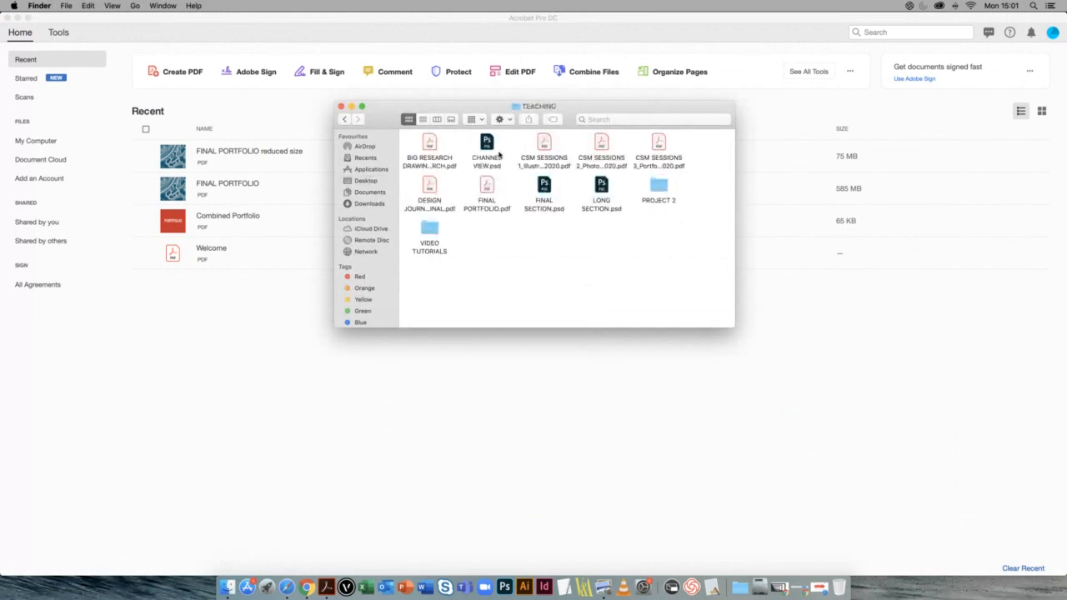
click(345, 119)
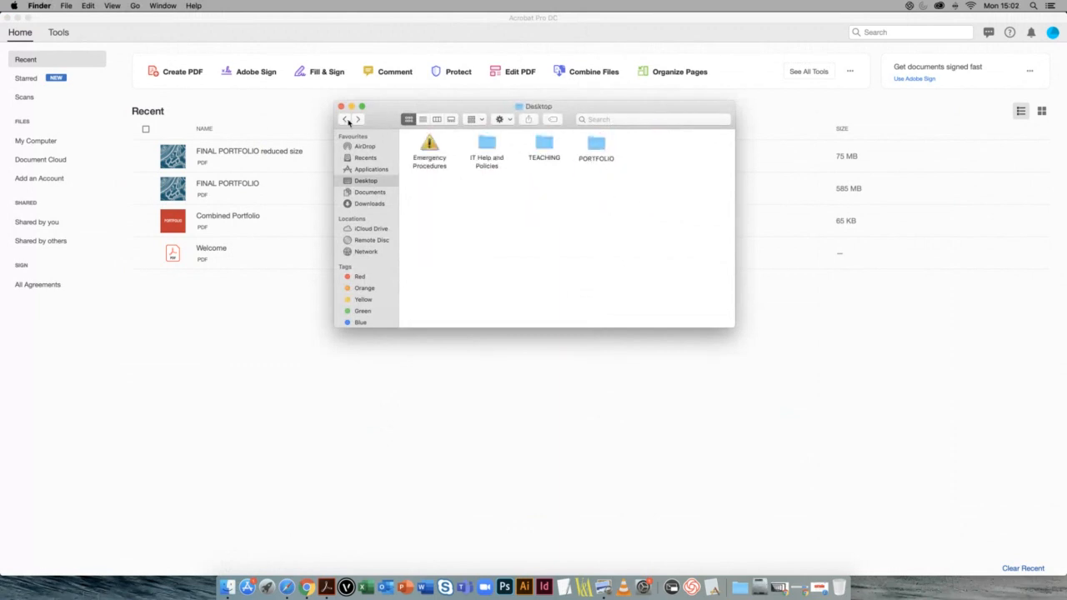
double_click(597, 146)
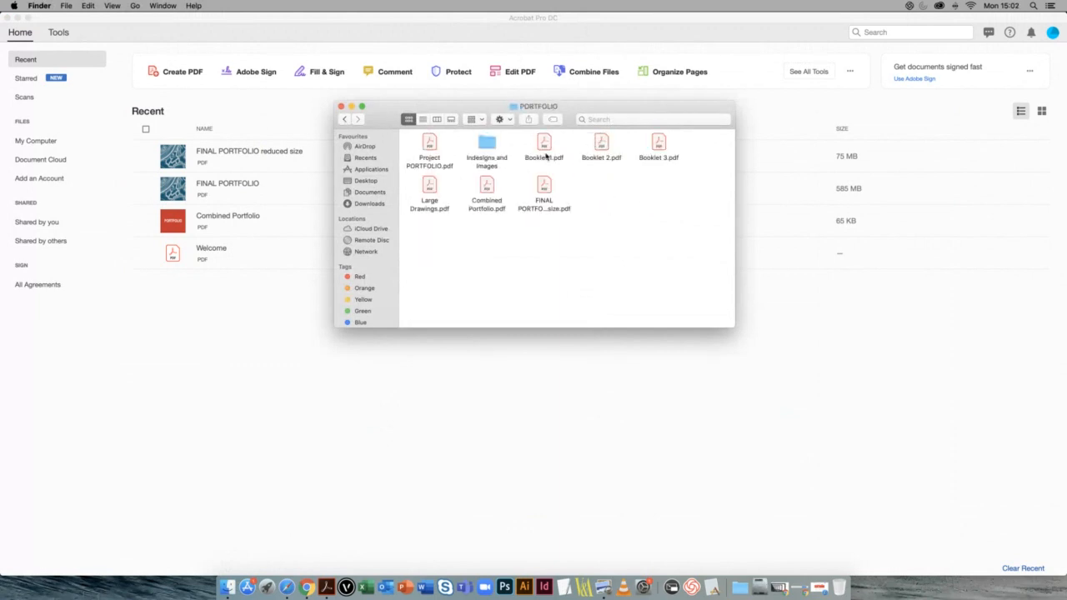
double_click(486, 187)
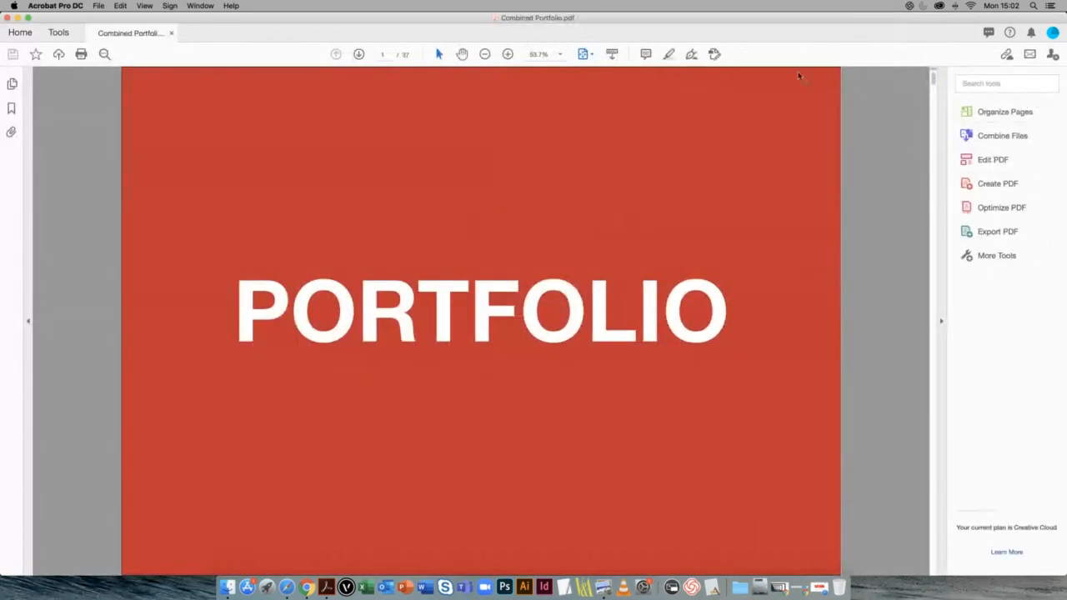
click(169, 32)
Step: Open Project Portfolio.indd from the Indesigns and Images folder in InDesign, and enlarge its window to fill the screen
click(227, 587)
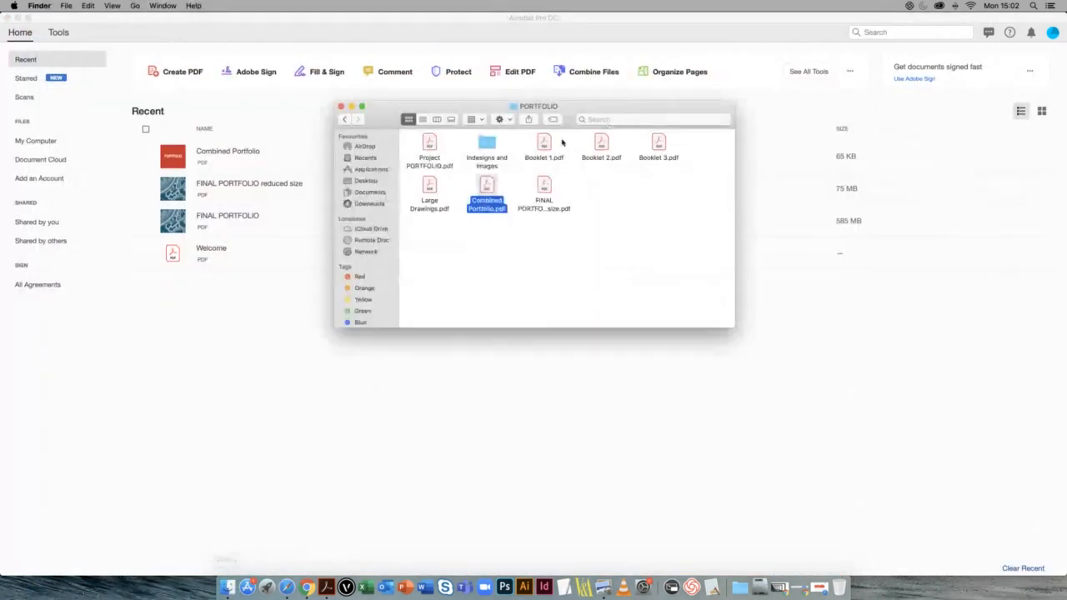
double_click(492, 150)
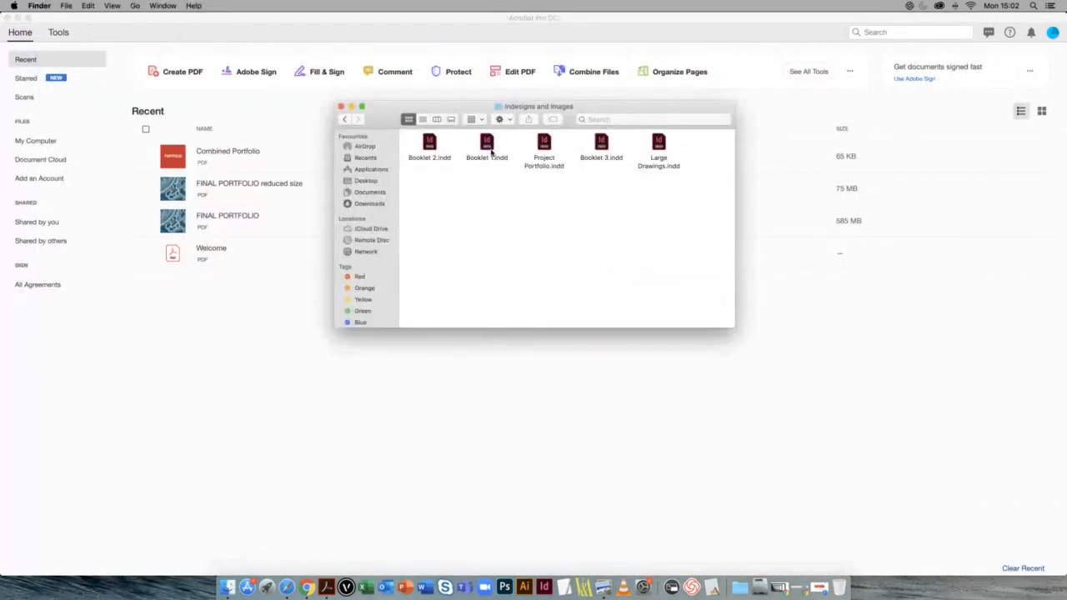
click(545, 148)
double_click(544, 148)
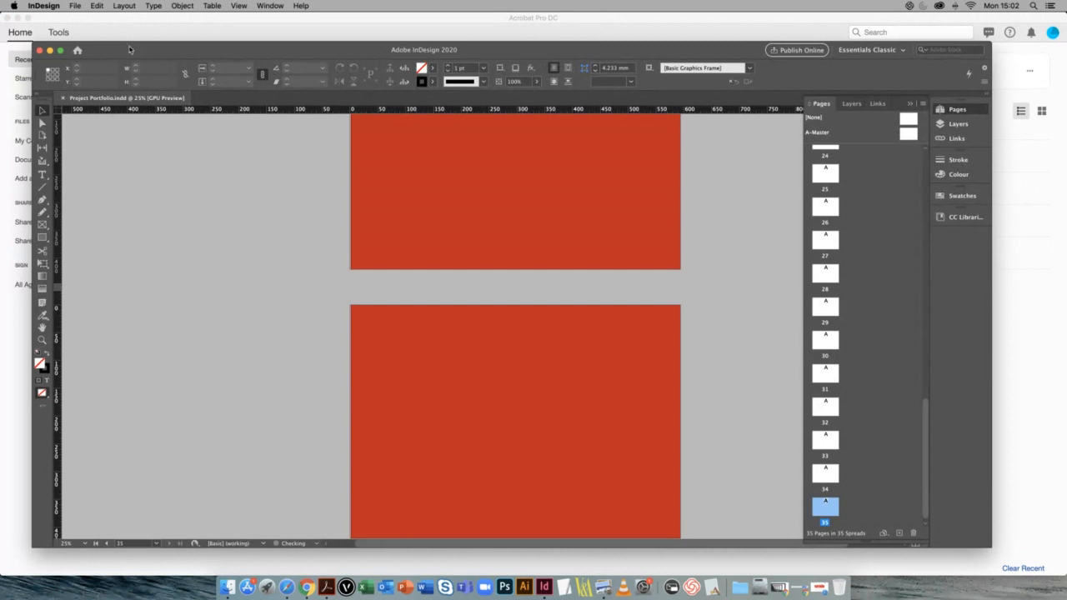
drag(131, 52, 99, 23)
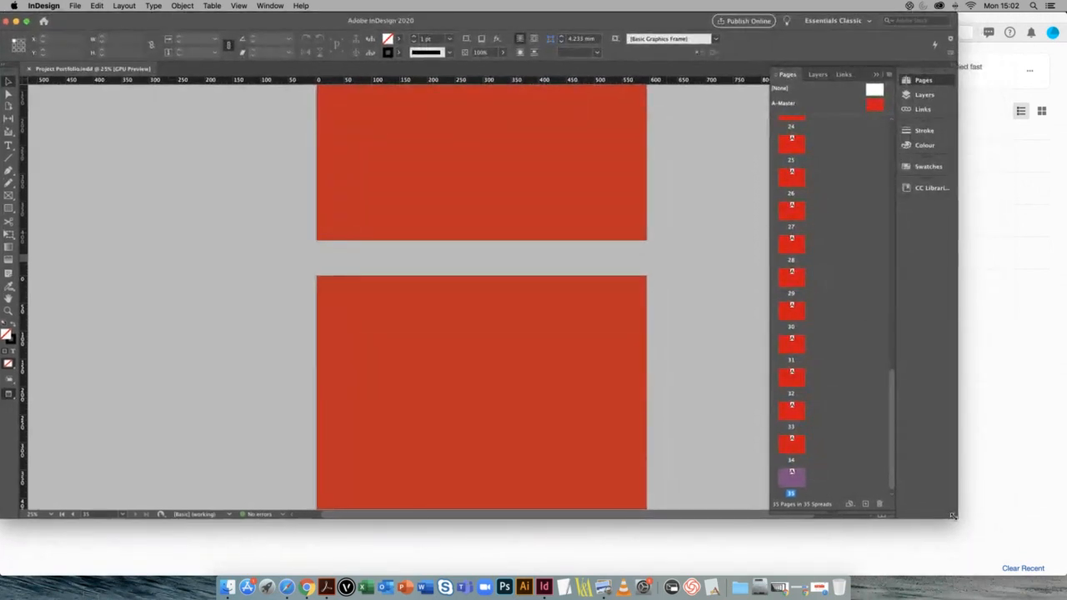
drag(956, 517, 996, 575)
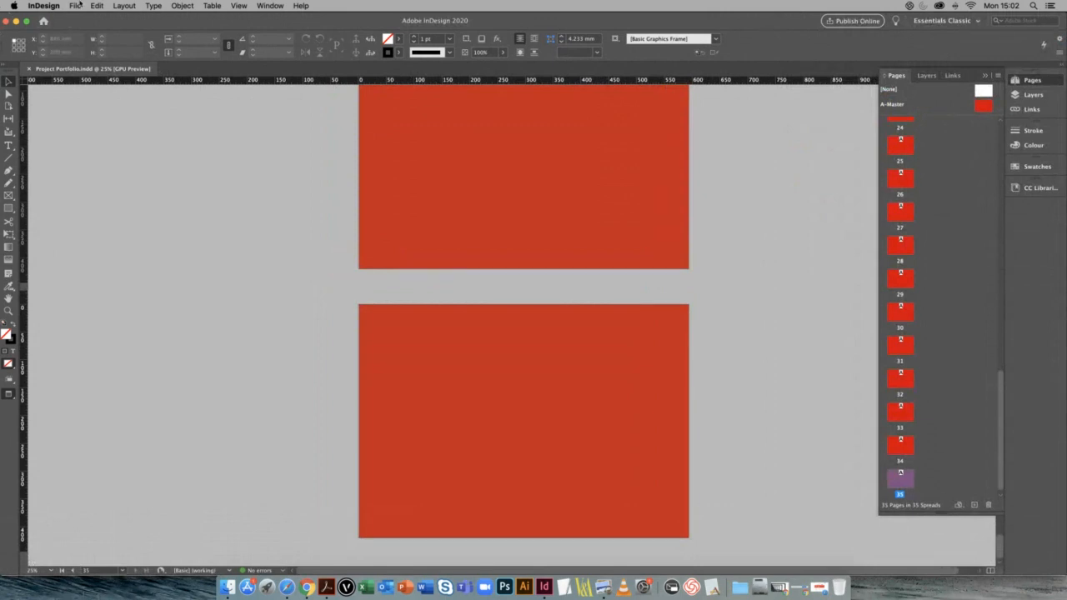
Step: Start an Adobe PDF (Print) export to the PORTFOLIO folder named Project Portfolio EXPORT 2020
click(75, 6)
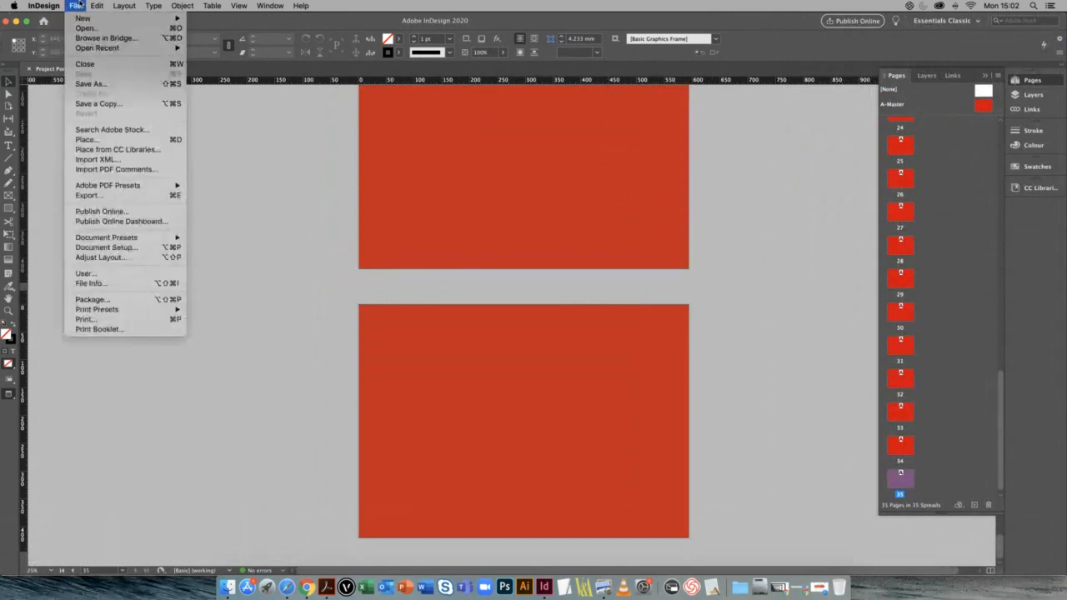
click(130, 196)
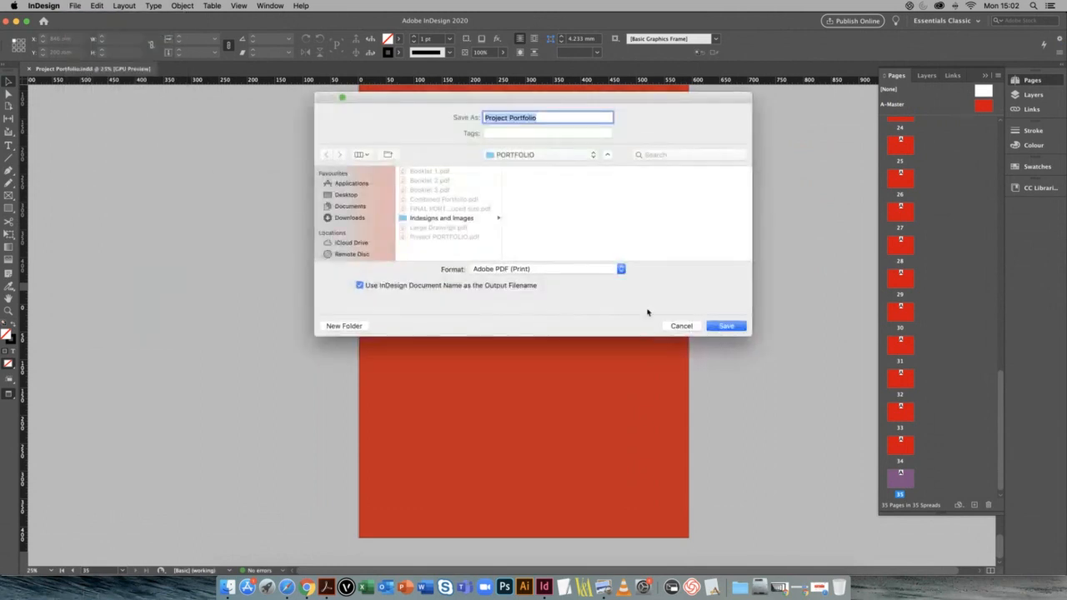
click(576, 119)
text(EXPORT)
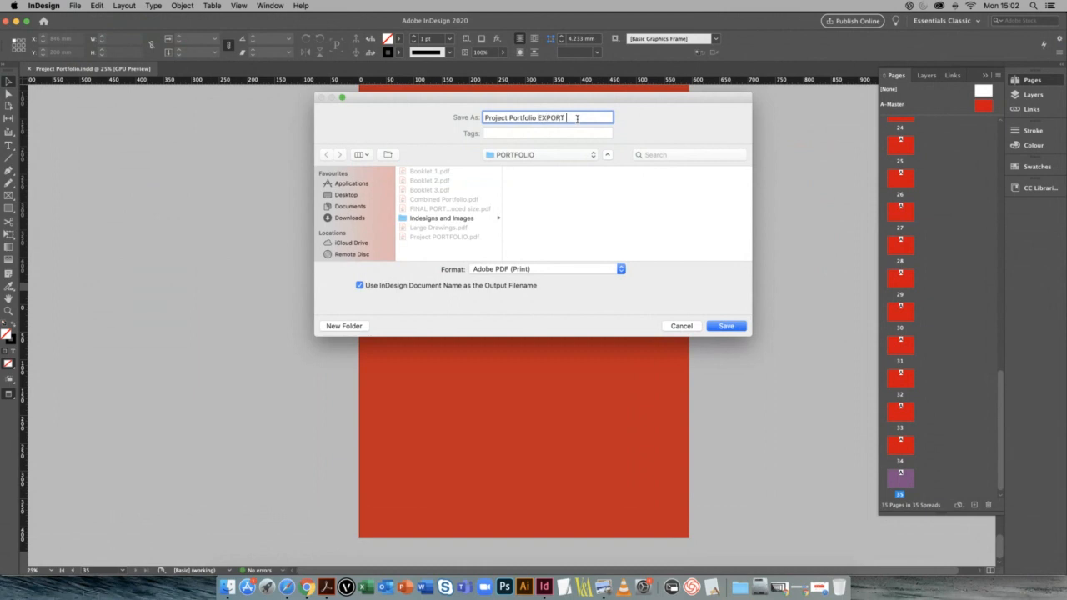
text( 2020)
click(719, 328)
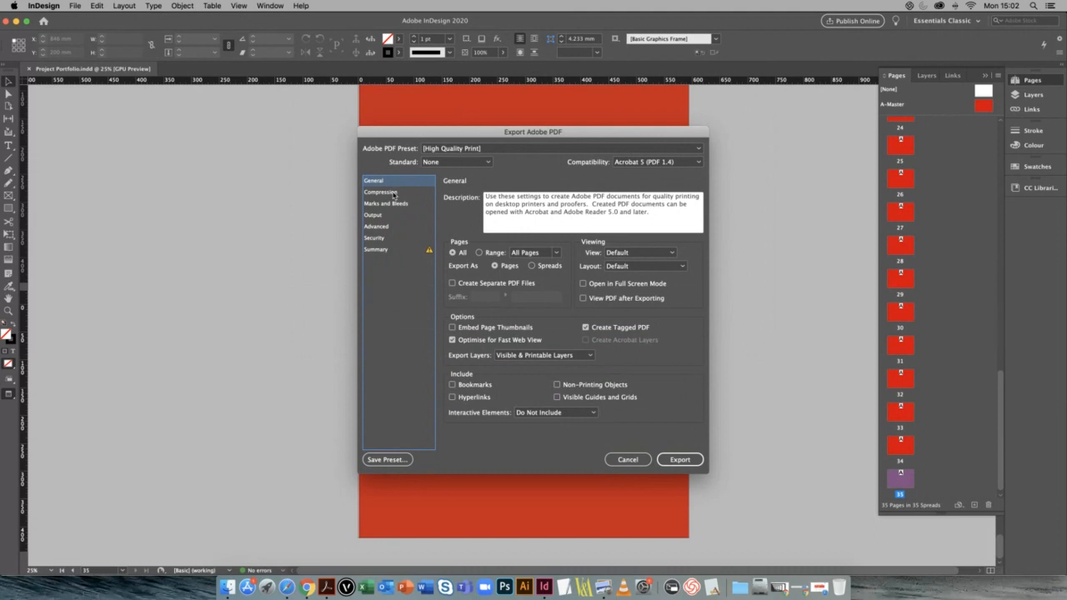
Step: Try different image quality levels for colour images in the PDF compression settings, ending with Medium
click(394, 195)
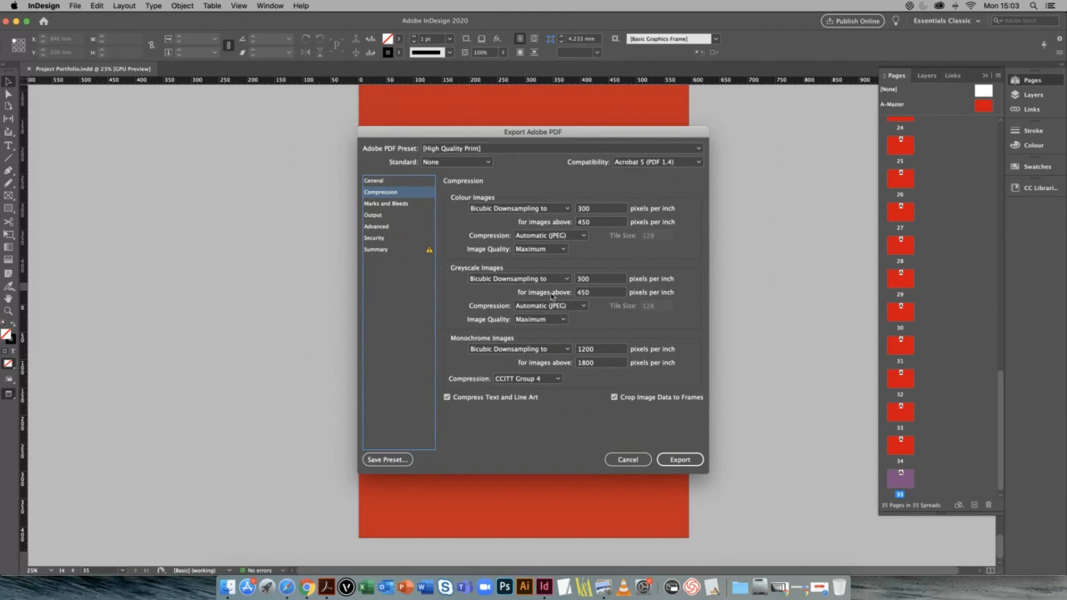
scroll(551, 251, up, 1)
click(564, 249)
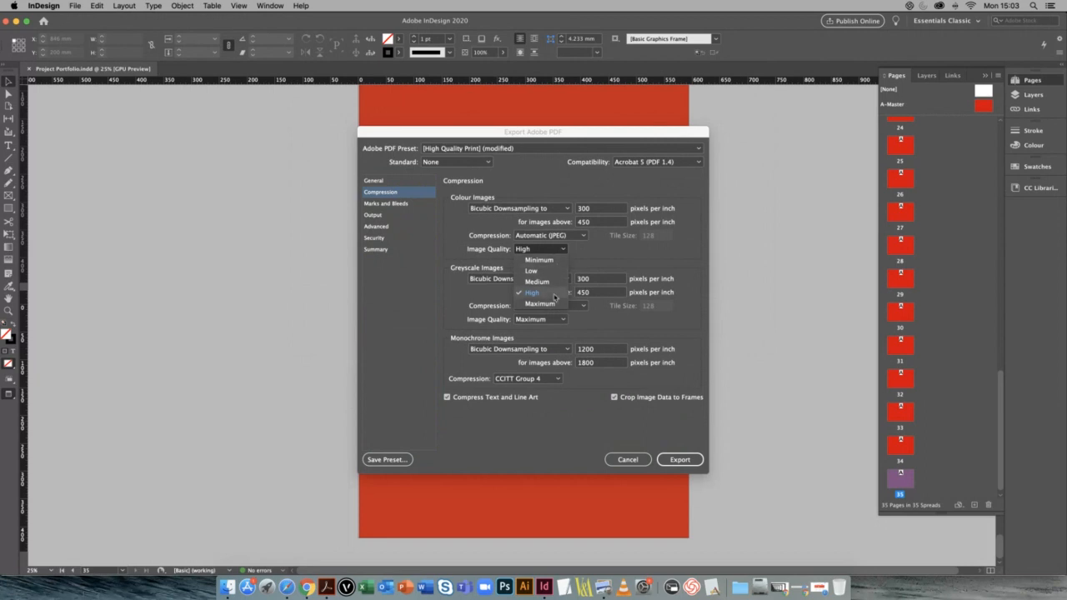
click(611, 251)
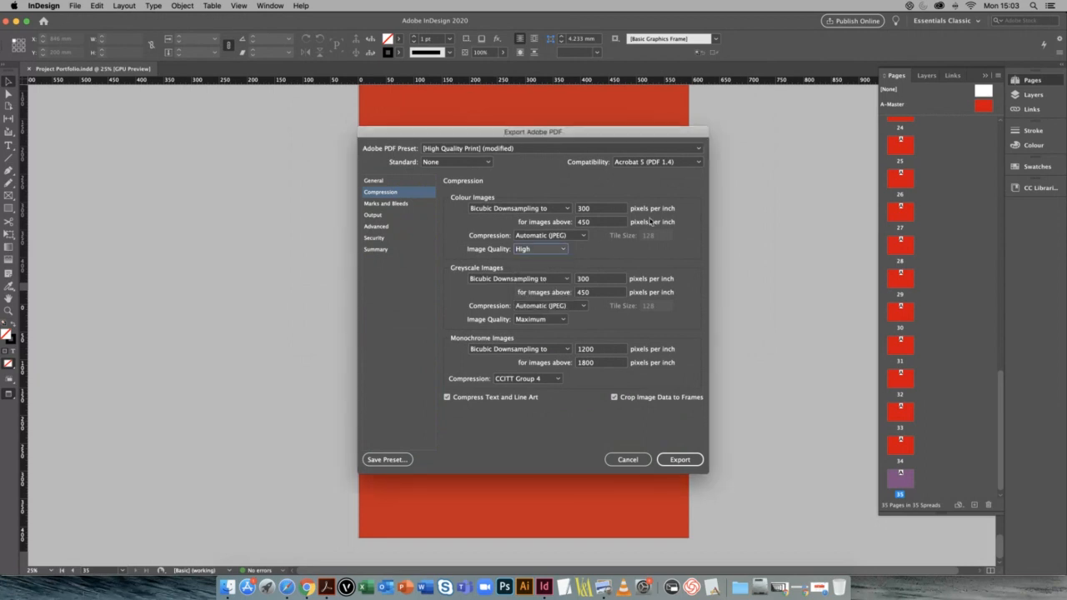
click(565, 249)
click(554, 304)
click(566, 251)
click(556, 261)
click(558, 250)
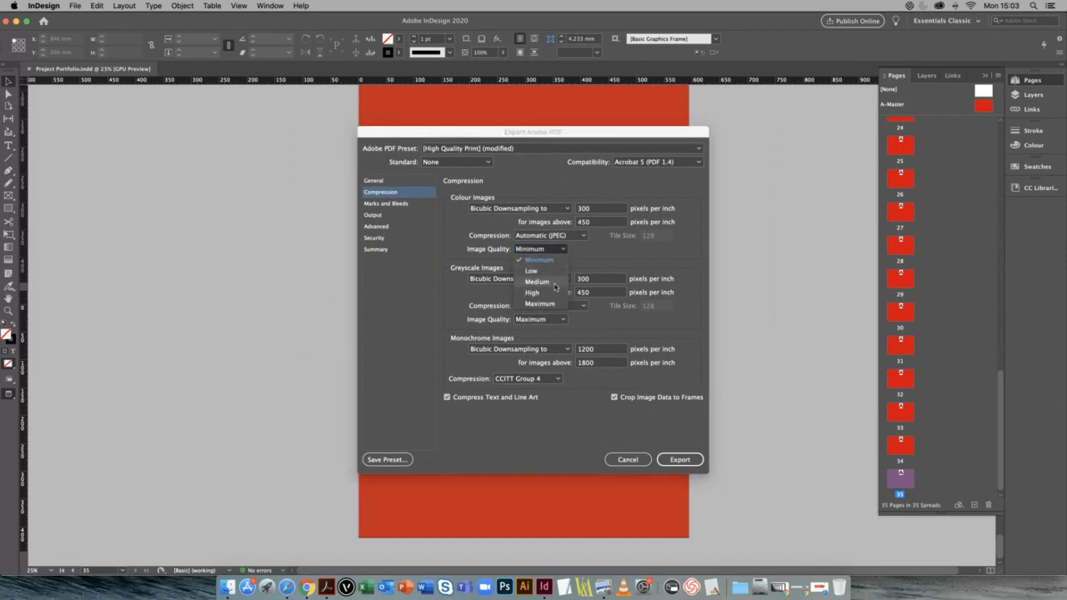
click(557, 272)
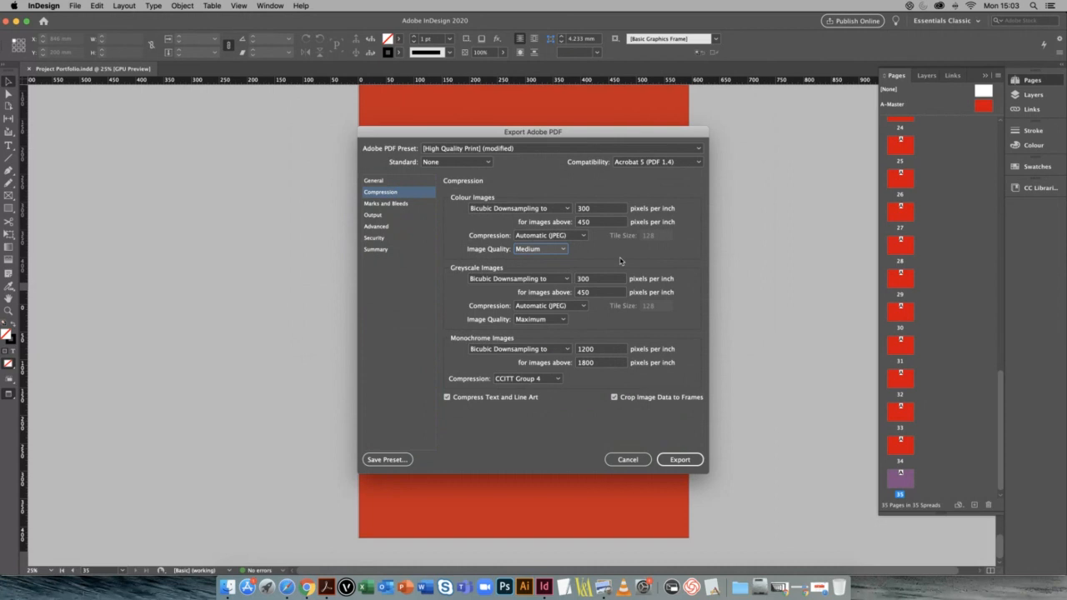
Step: Set the greyscale image quality to Medium, review the general export settings, and cancel the PDF export
click(541, 319)
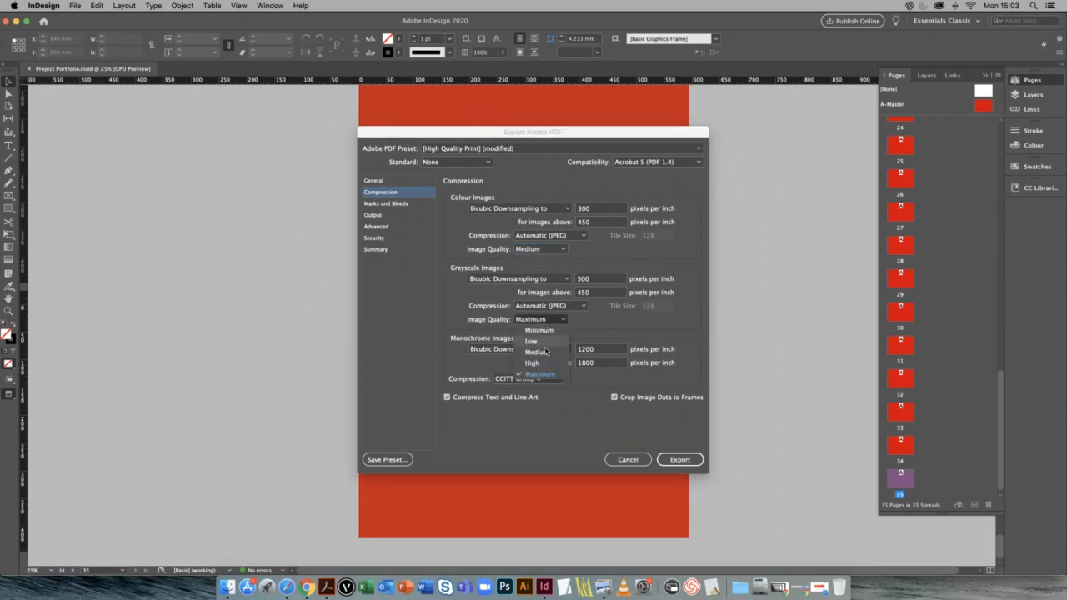
click(542, 346)
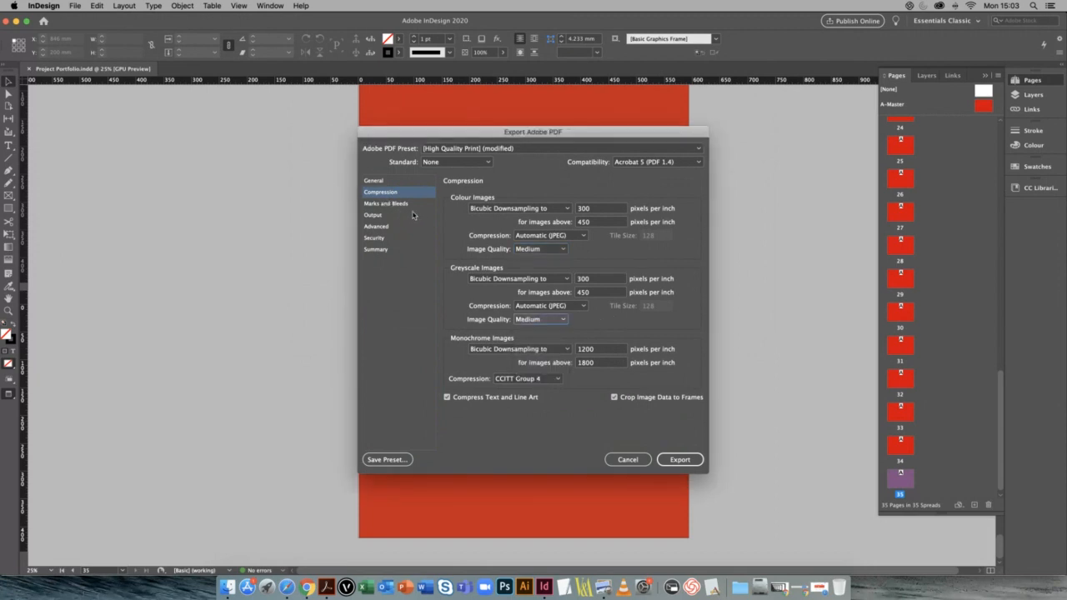
click(407, 185)
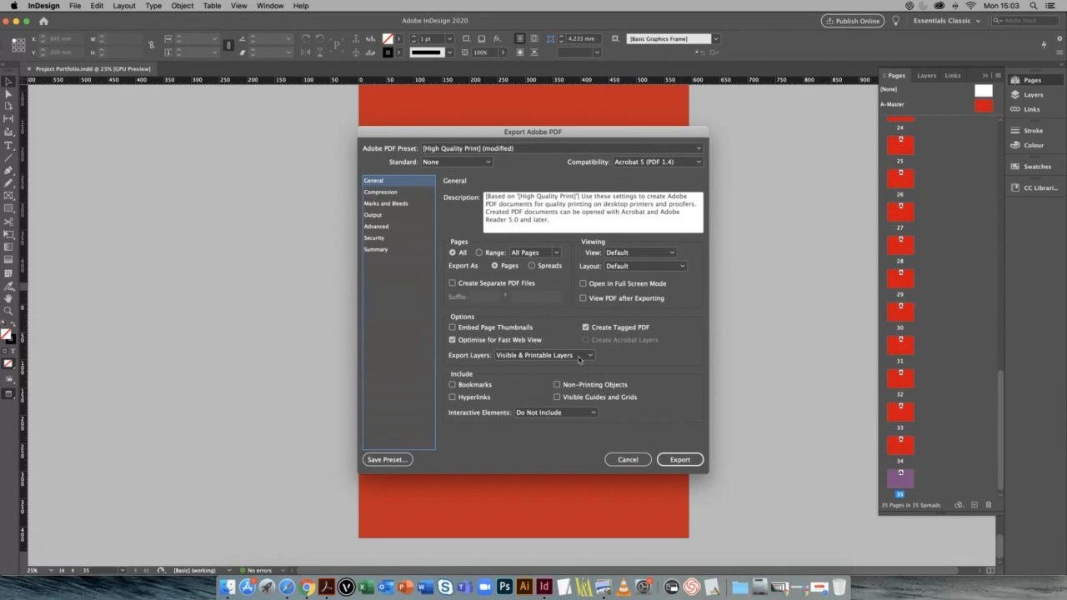
click(625, 460)
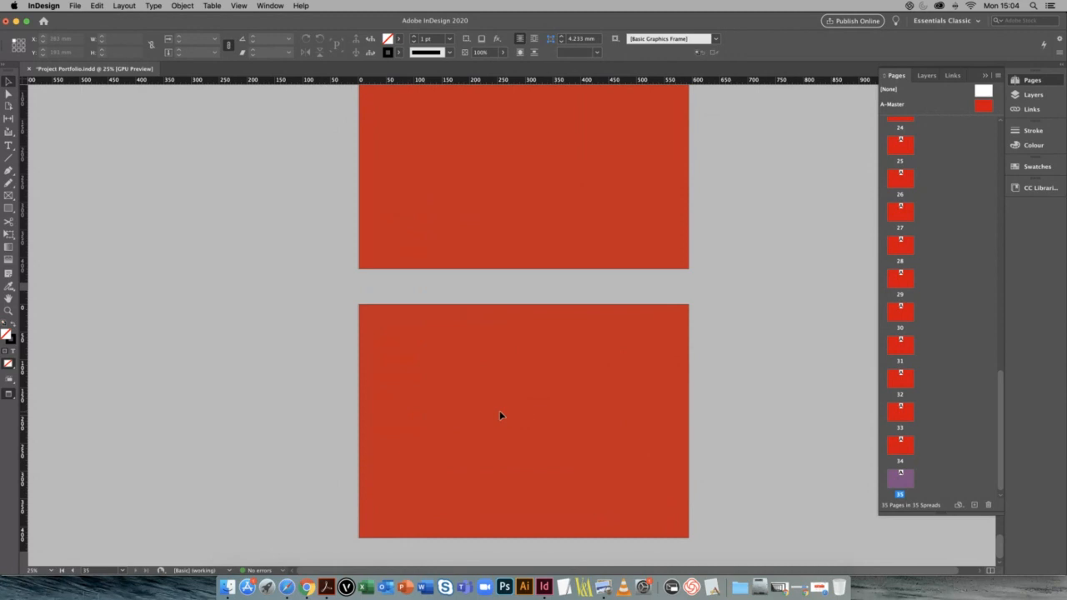
Step: Start a JPEG export of Project Portfolio to review its quality and resolution options, and cancel it
click(76, 5)
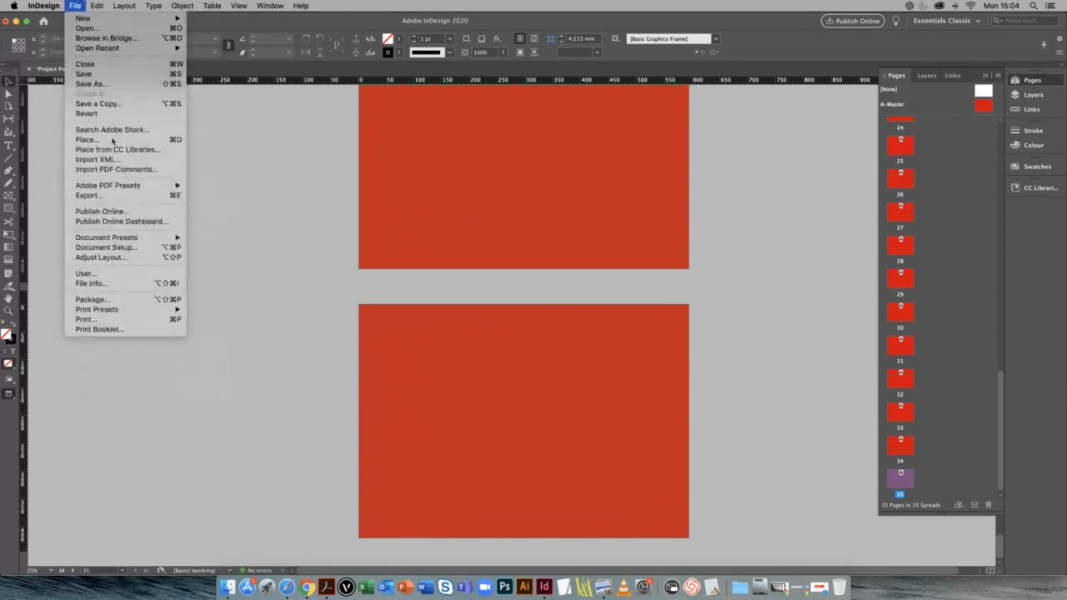
key(super+e)
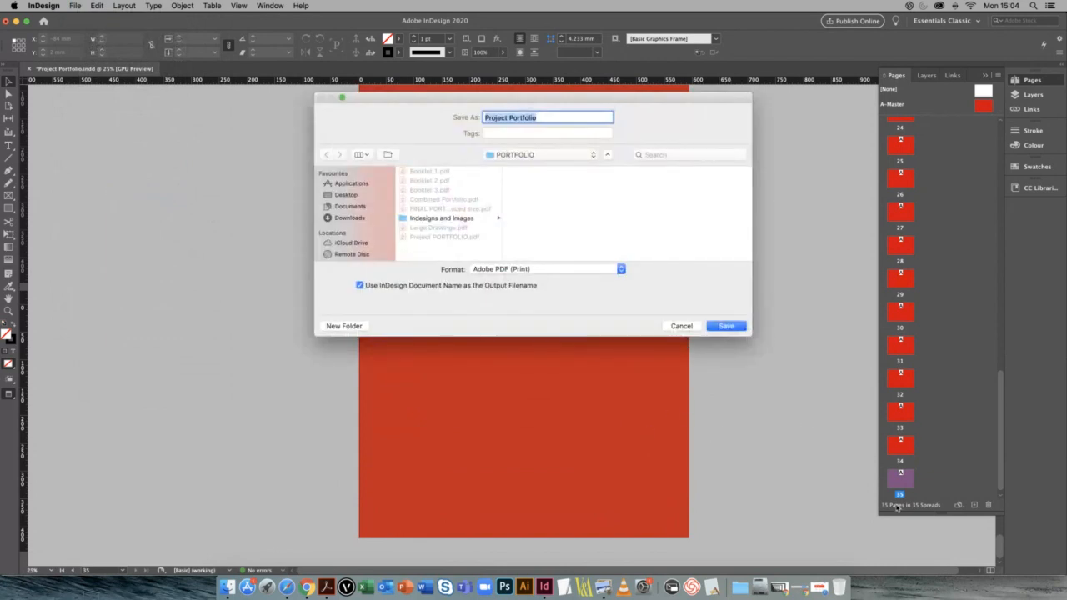
click(543, 269)
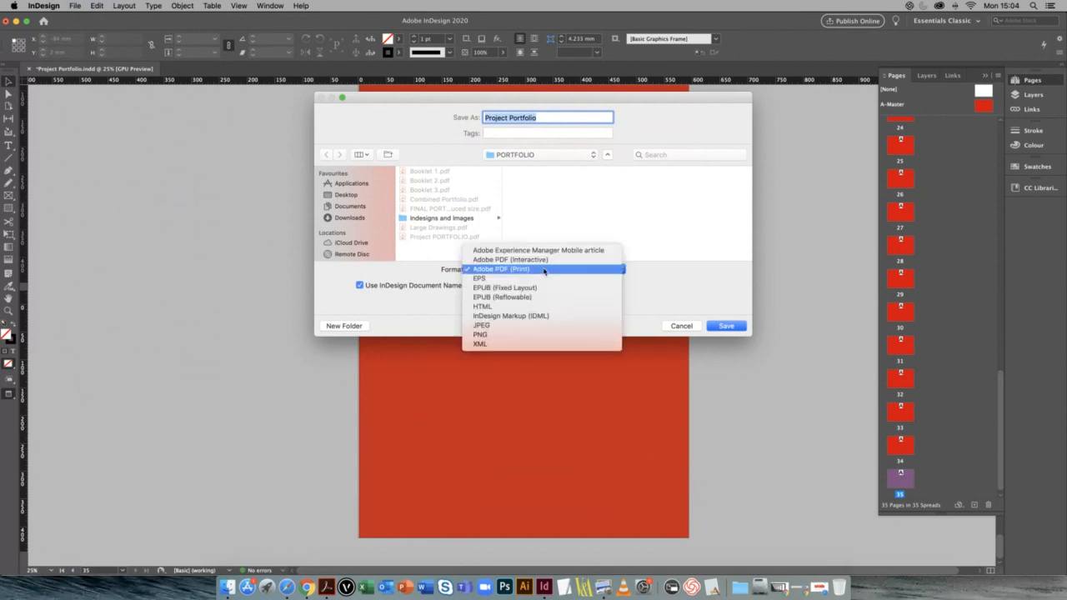
click(545, 325)
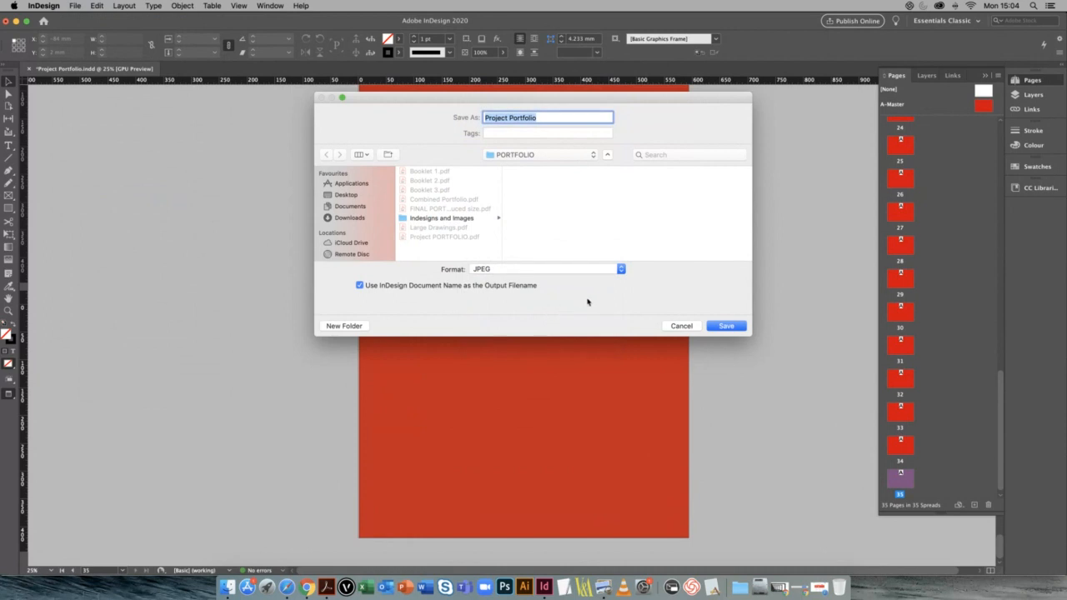
click(726, 326)
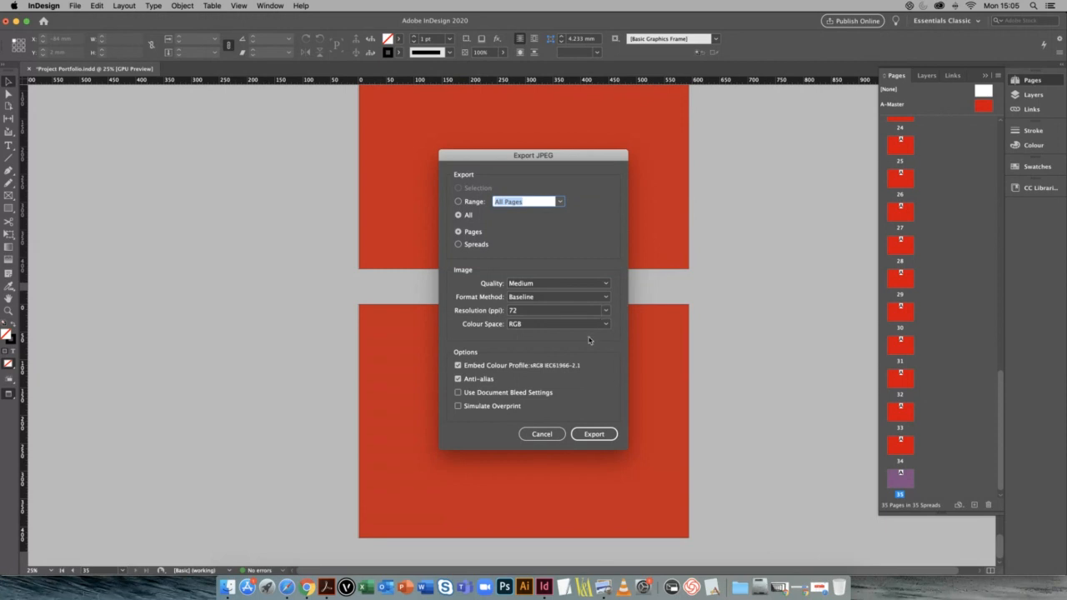
click(552, 436)
Step: Close Project Portfolio.indd without saving the changes
scroll(266, 393, down, 2)
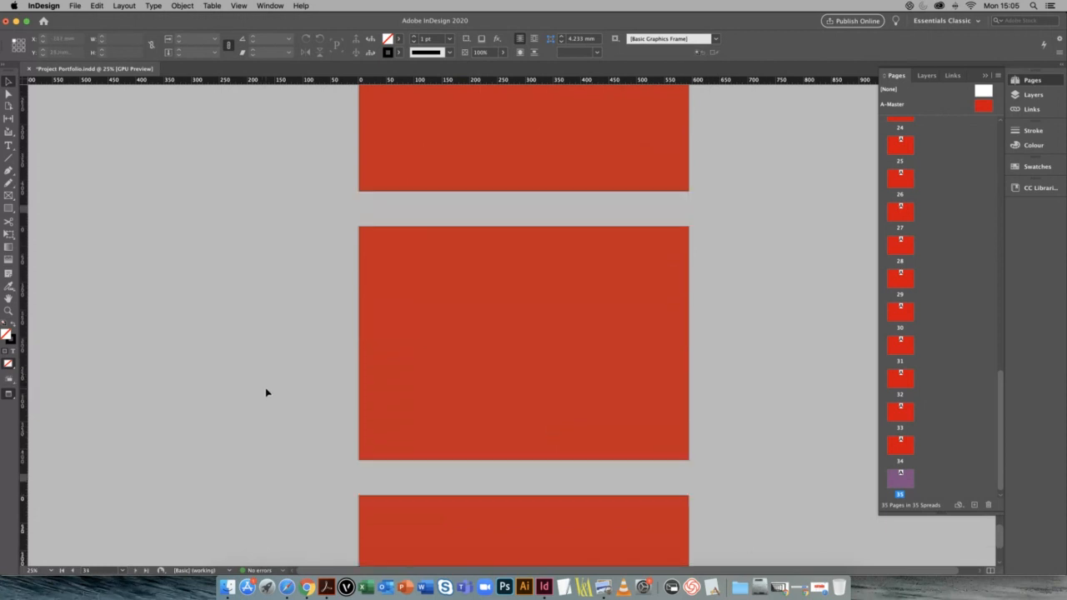
scroll(267, 393, down, 1)
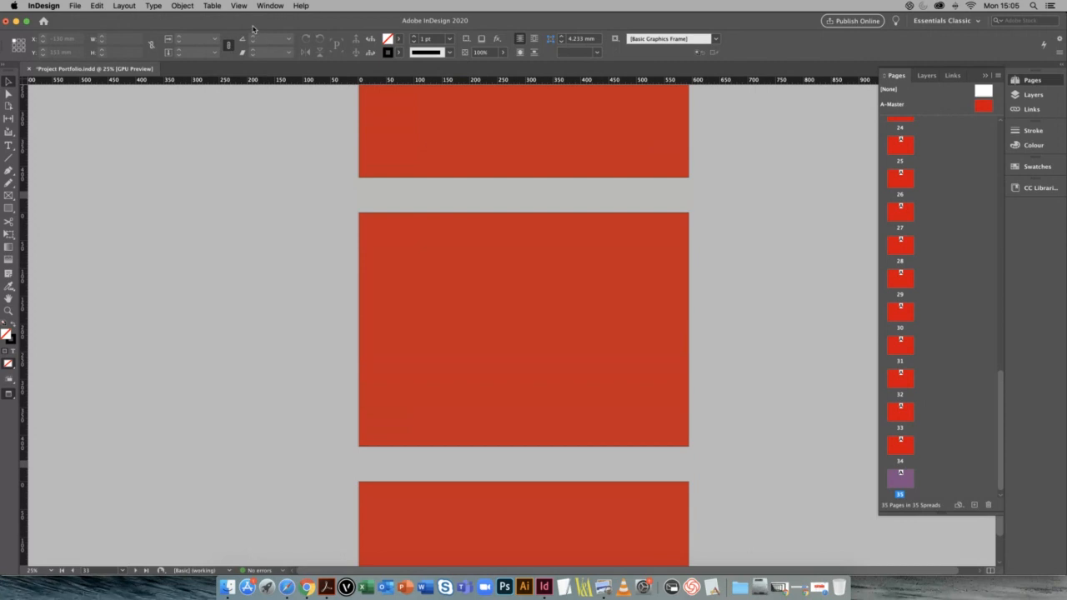
key(super+w)
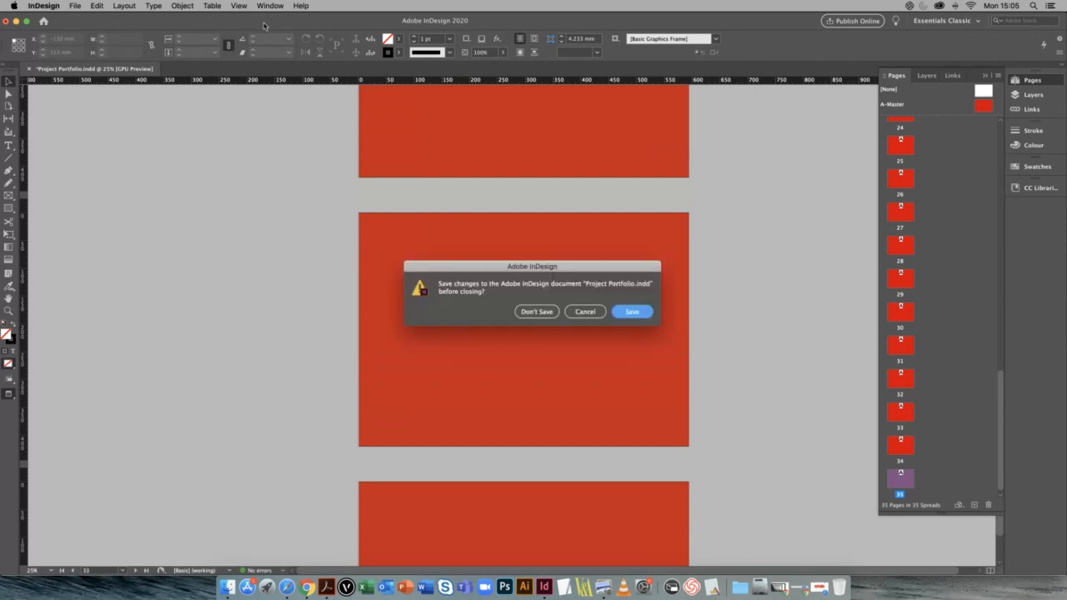
click(538, 310)
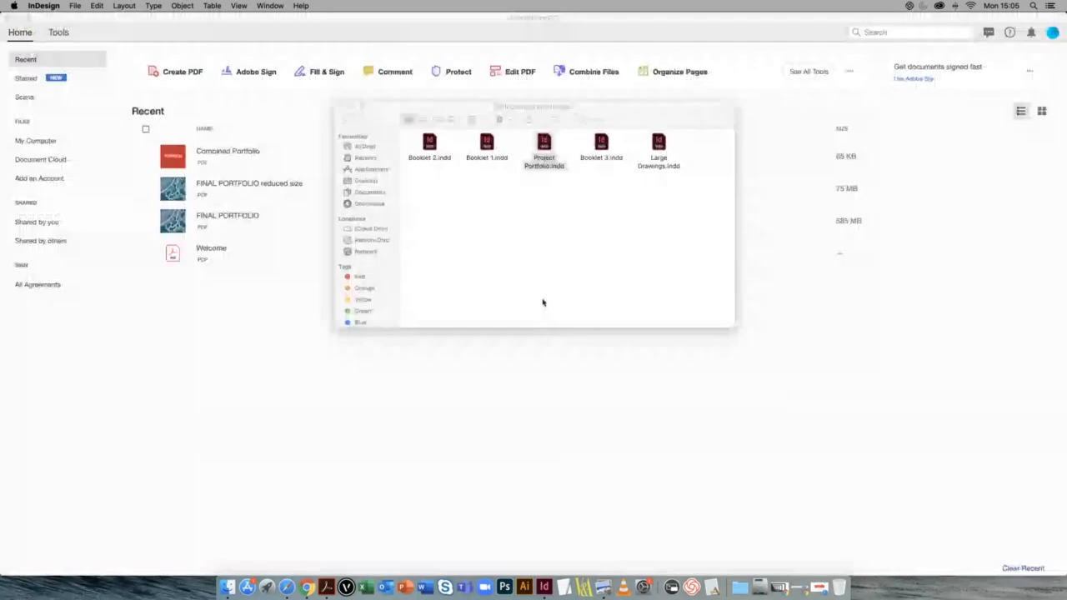
Step: Switch to Acrobat and look through the full list of available tools
click(560, 384)
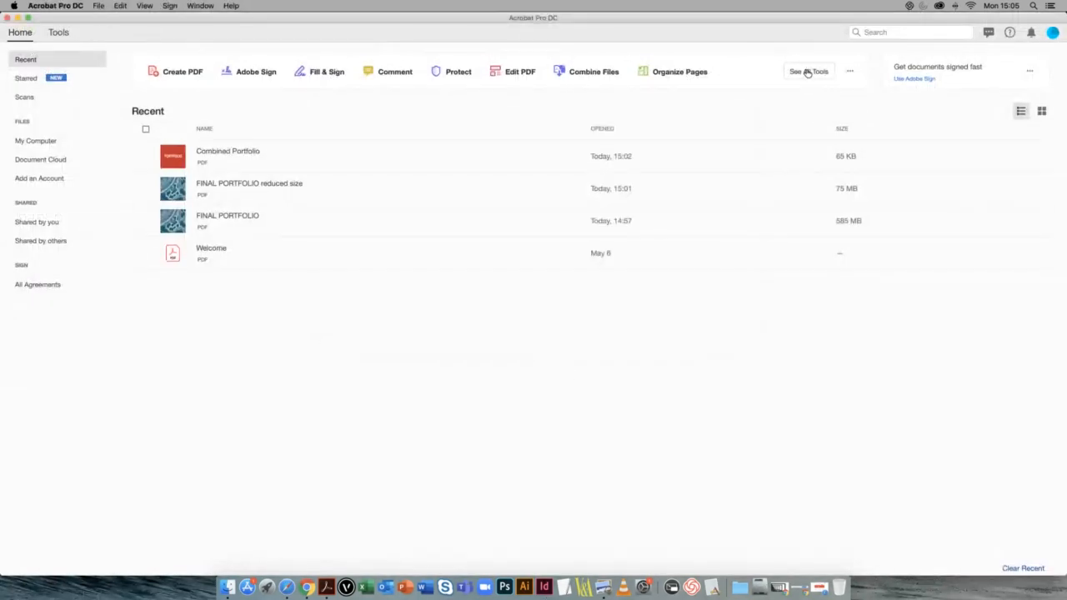
click(807, 72)
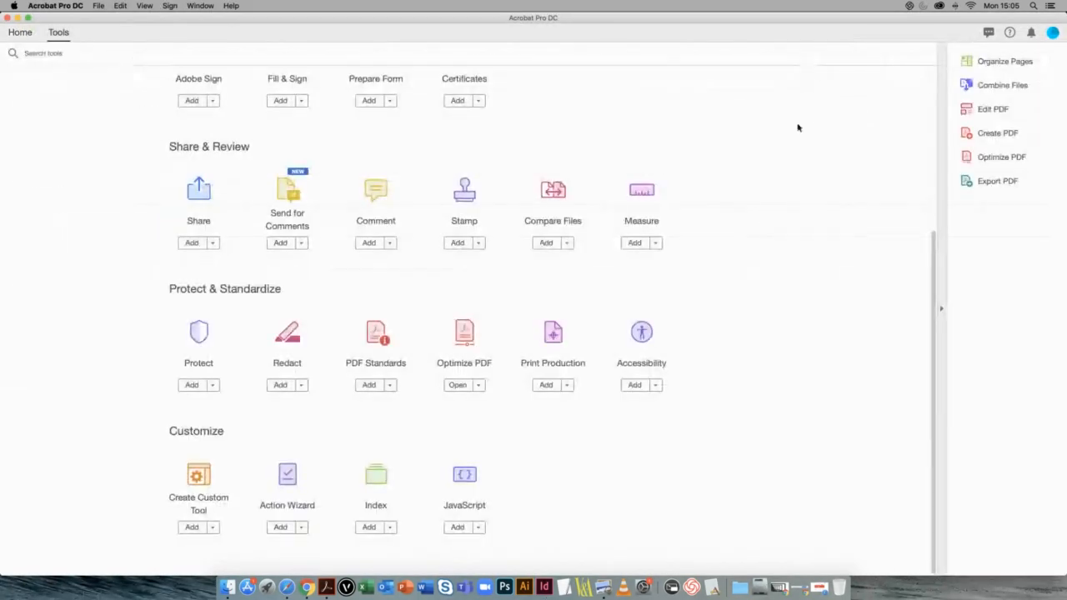
scroll(760, 227, up, 2)
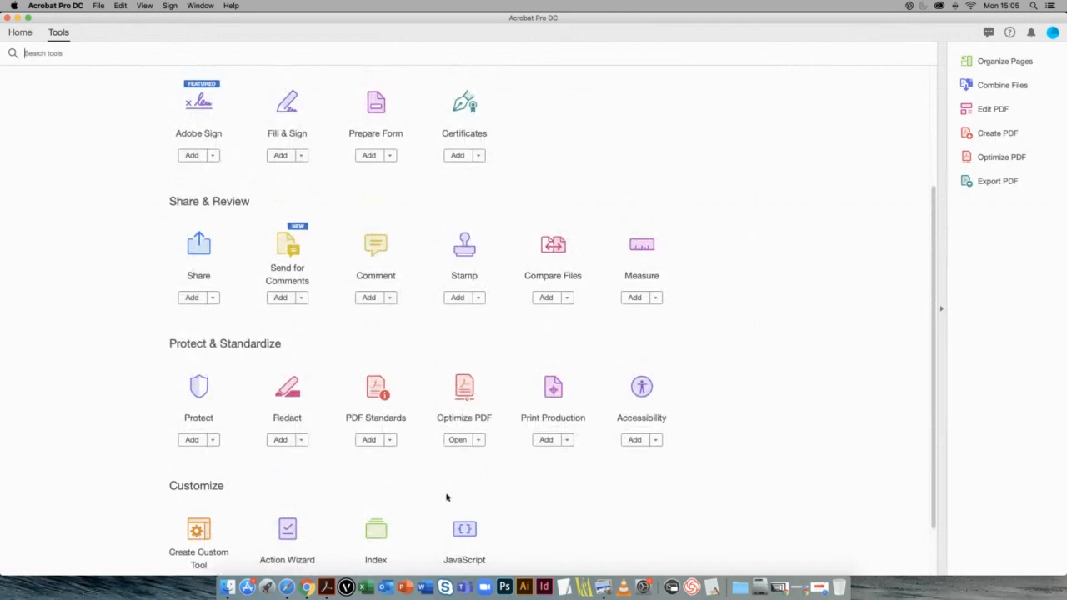
Step: Open the Export PDF tool and choose Image with JPEG as the export format
scroll(504, 492, up, 5)
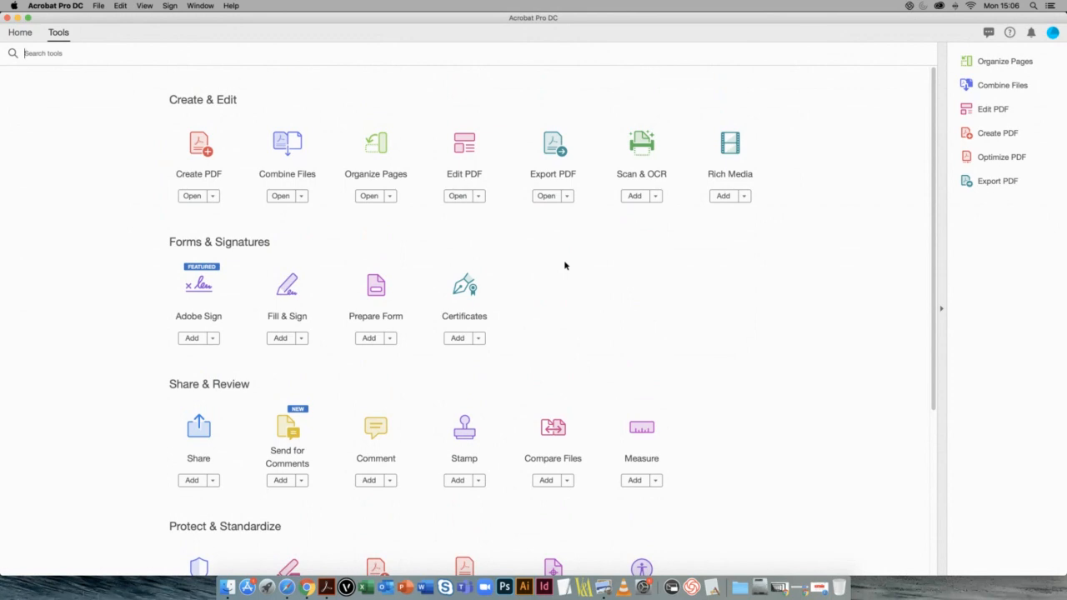
scroll(548, 238, down, 3)
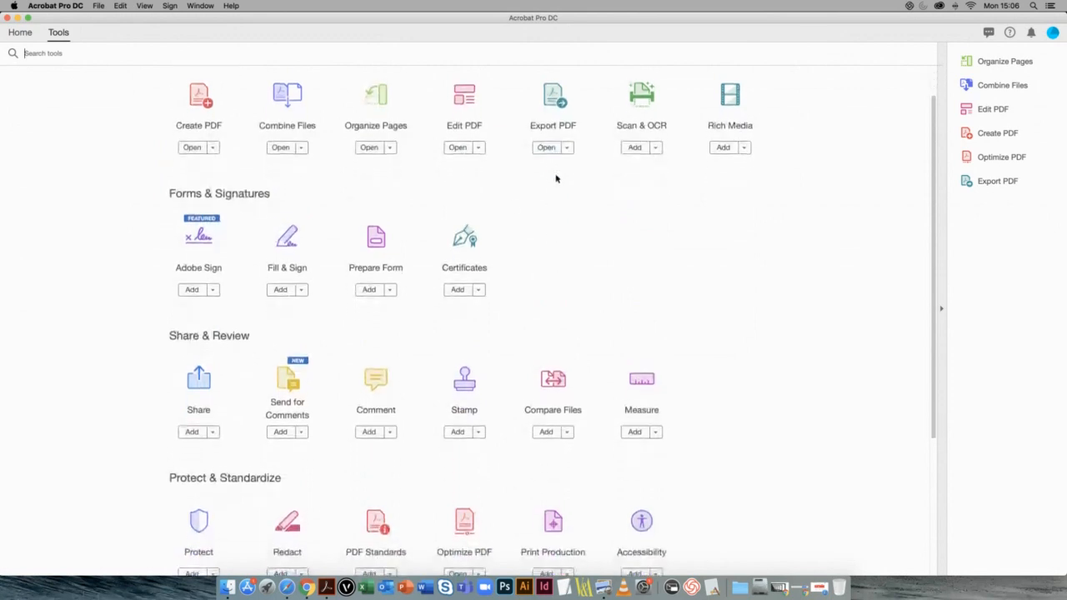
scroll(506, 206, up, 3)
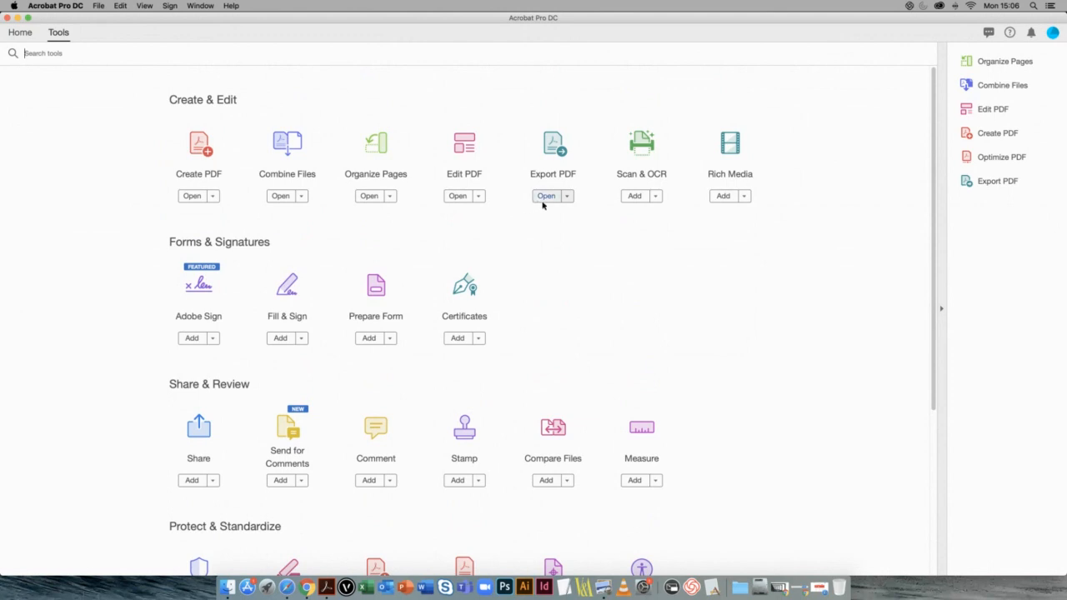
click(546, 196)
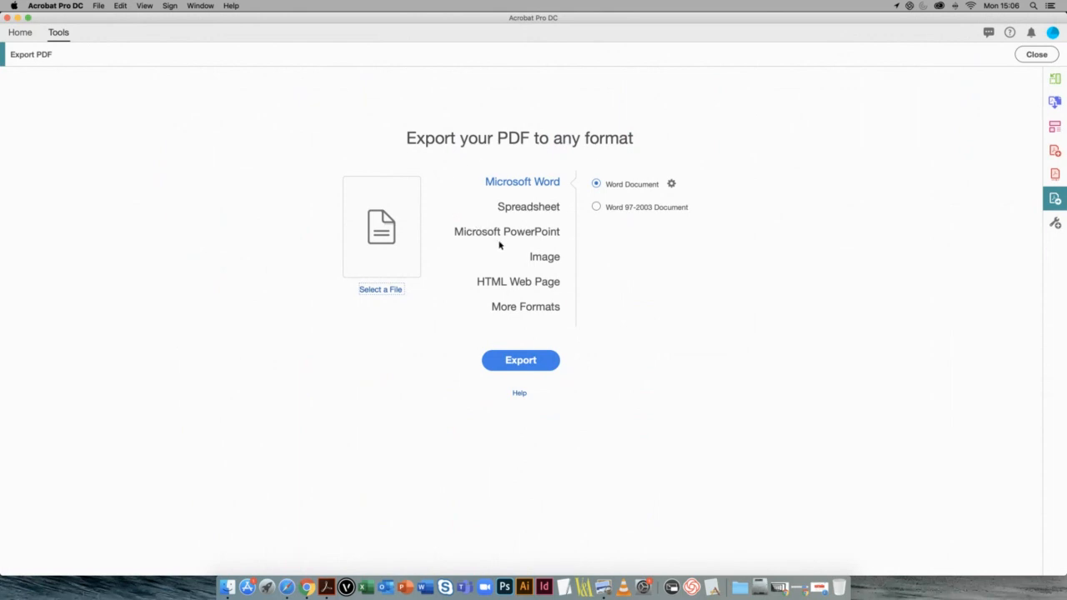
click(539, 257)
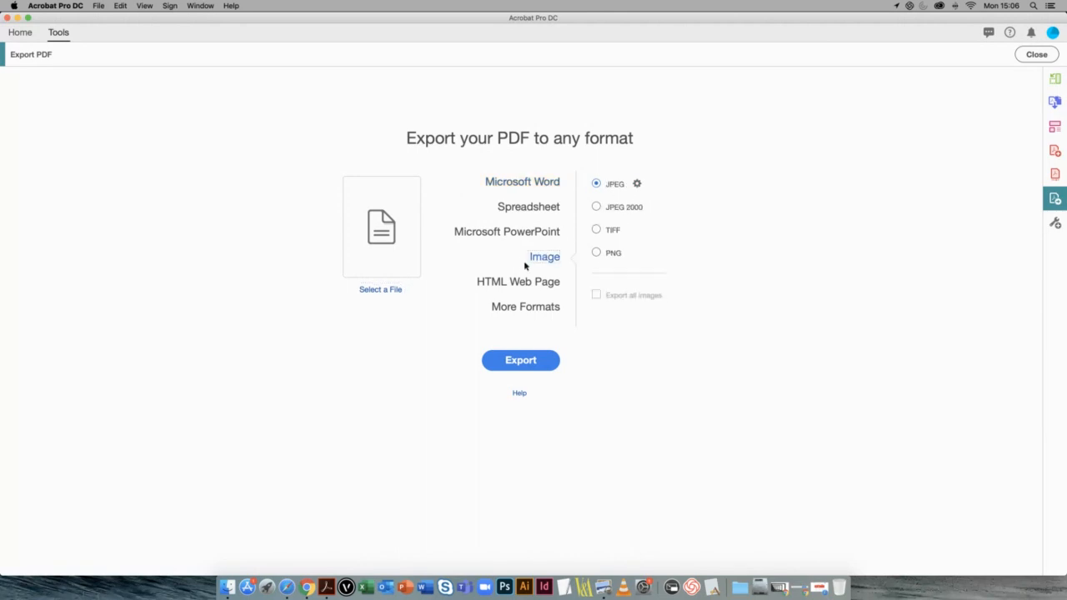
click(612, 230)
click(596, 185)
Step: Review the JPEG export settings, including the greyscale quality levels, and cancel the dialog
click(637, 184)
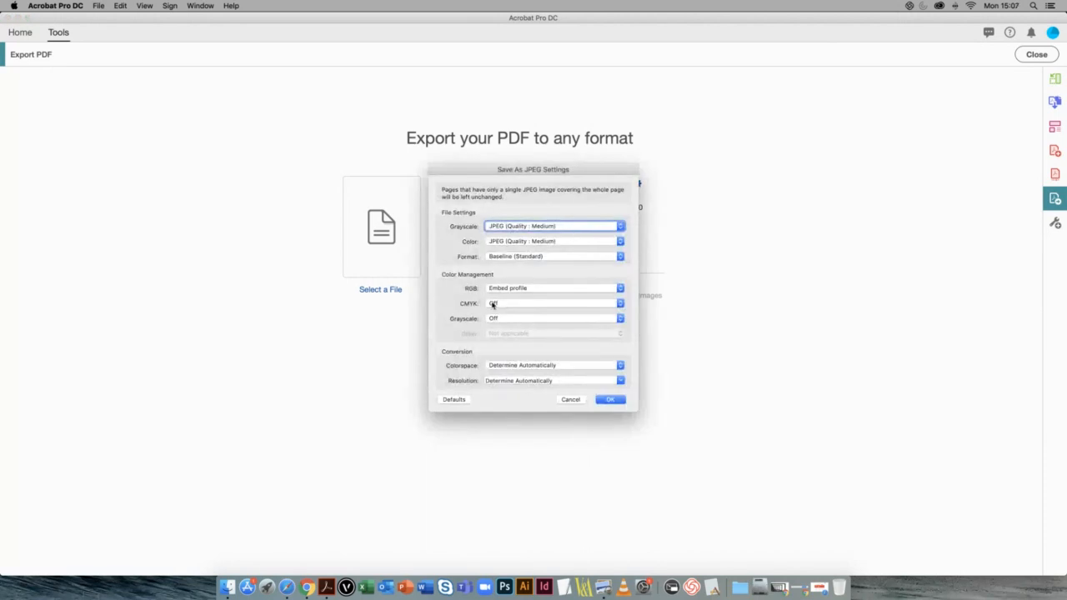
click(563, 226)
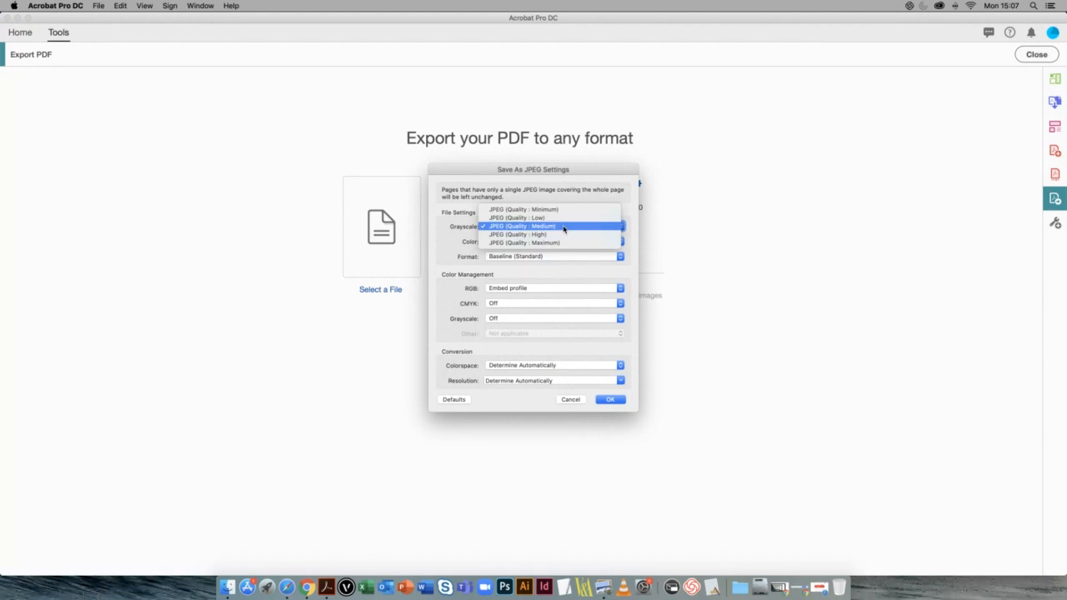
click(575, 401)
click(574, 401)
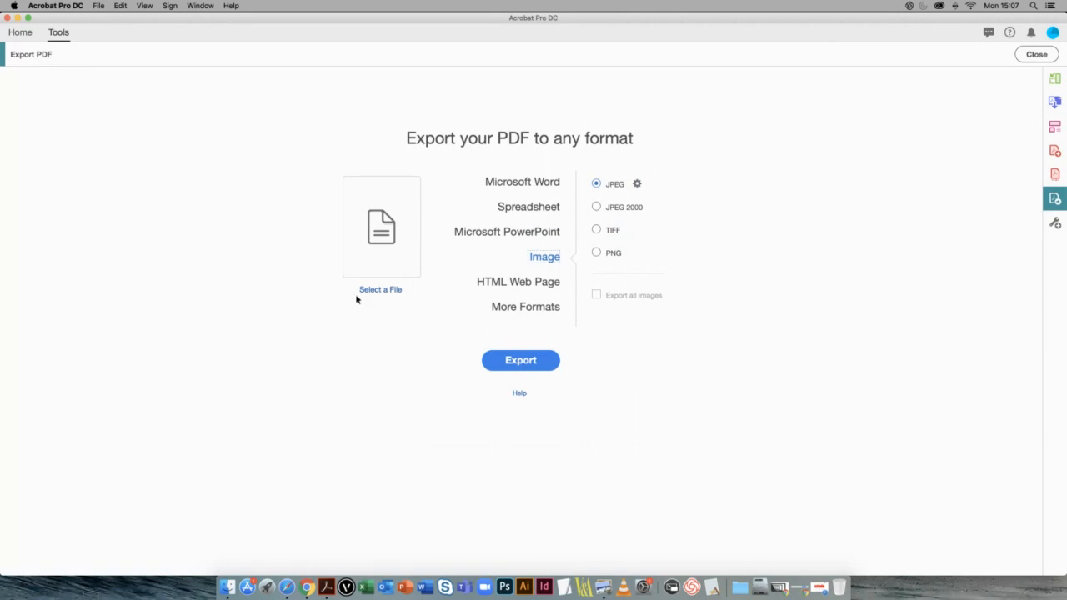
Step: Look through the other export formats, from More Formats up to Microsoft Word, and return to Image
click(526, 308)
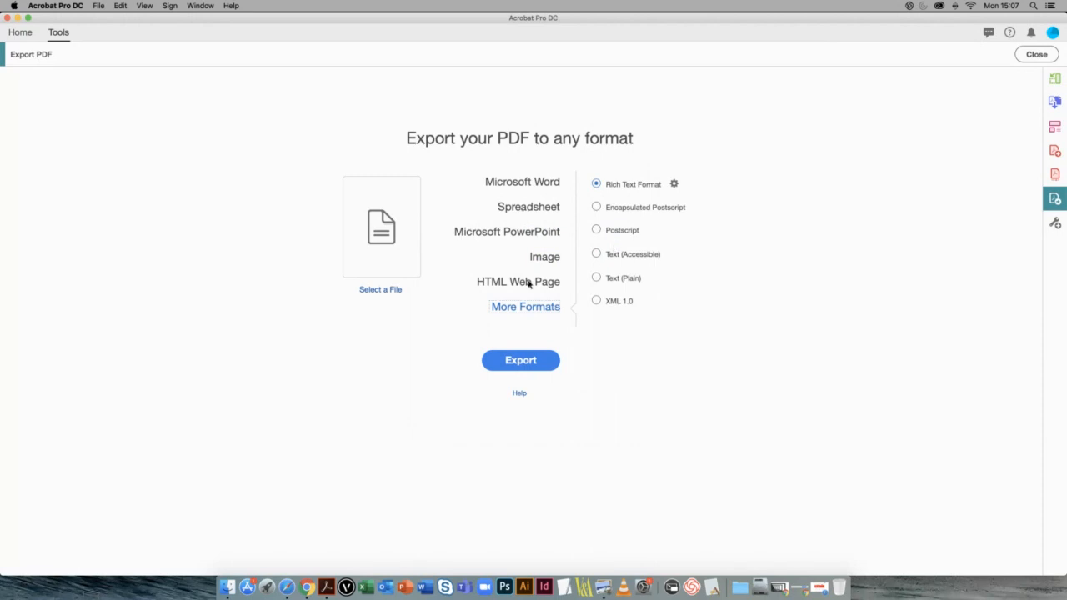
click(526, 283)
click(529, 232)
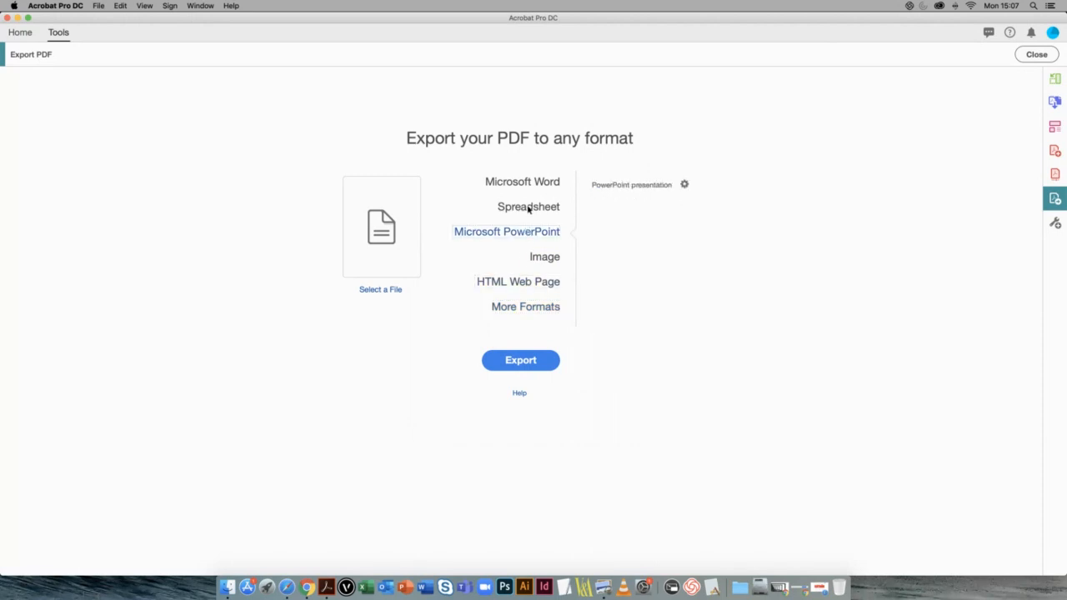
click(528, 209)
click(526, 189)
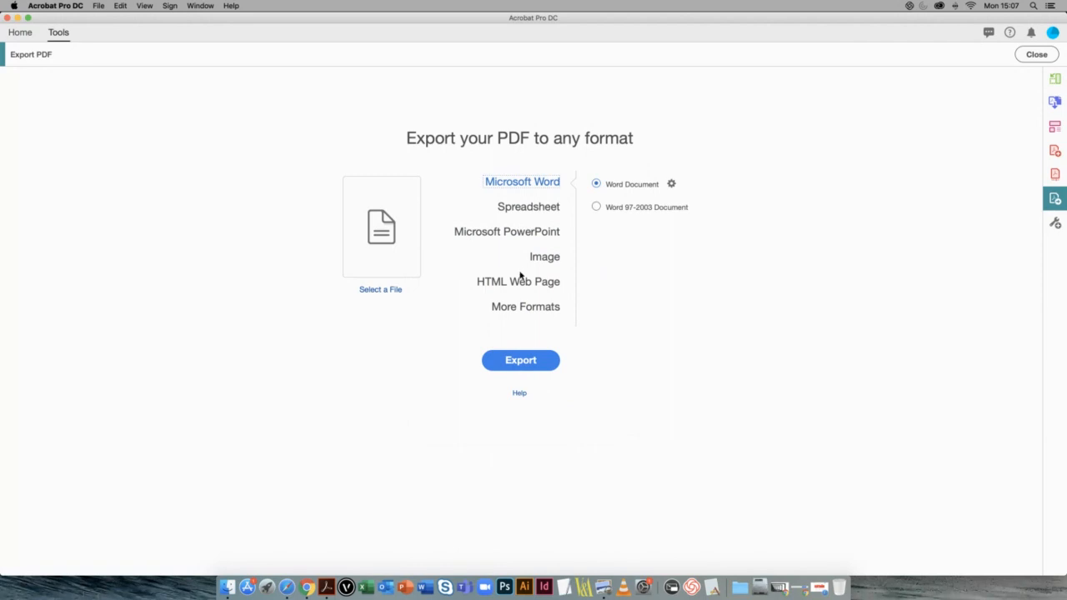
click(545, 260)
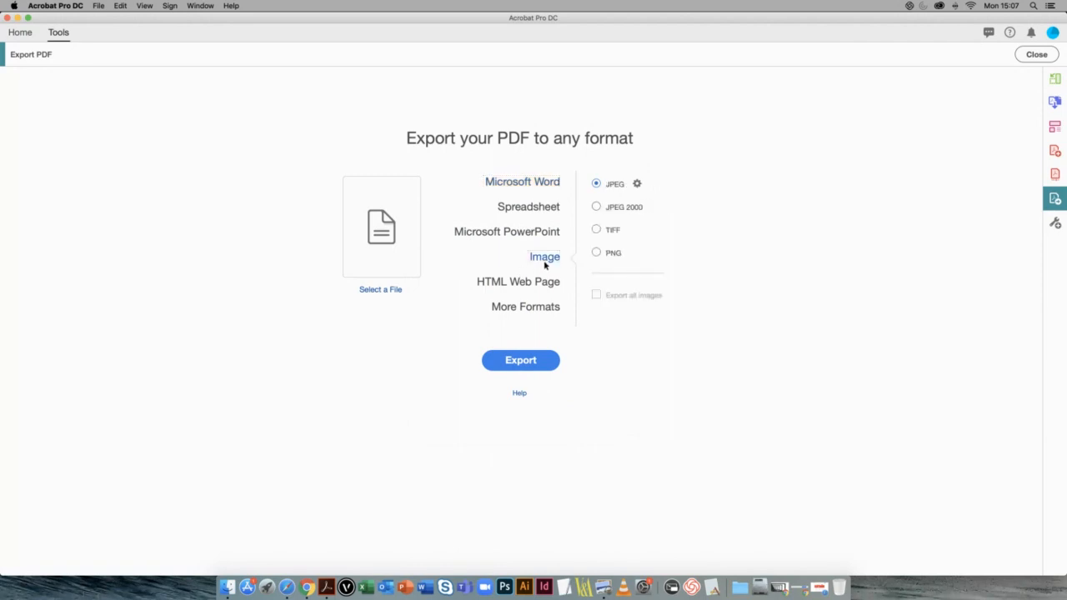
Step: Switch to Finder, open the desktop's TEACHING folder, and preview the BIG RESEARCH DRAWING PDF
click(227, 588)
click(345, 119)
click(345, 119)
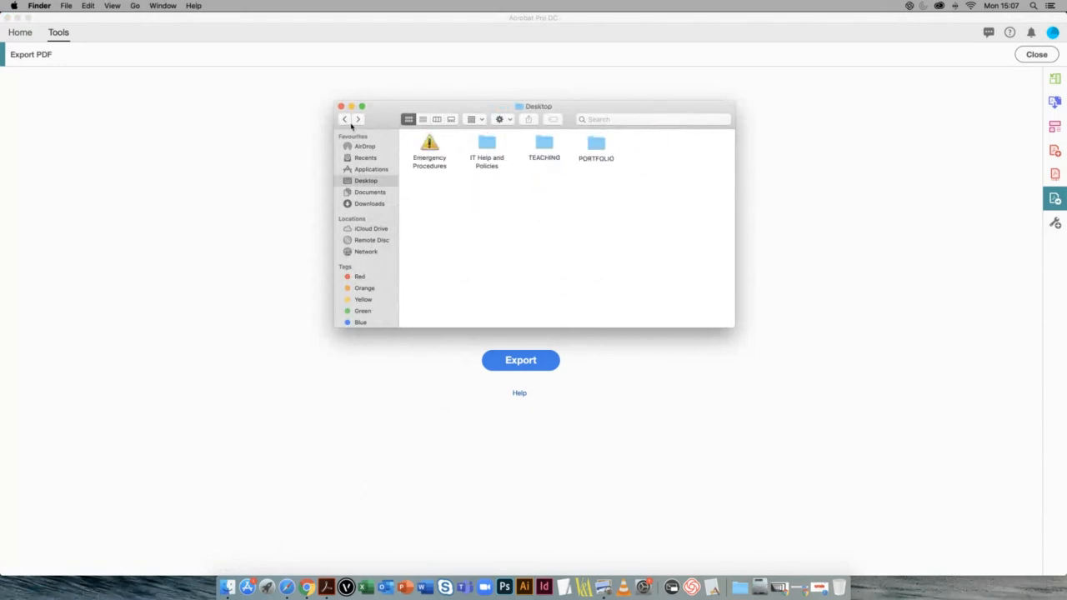
double_click(545, 146)
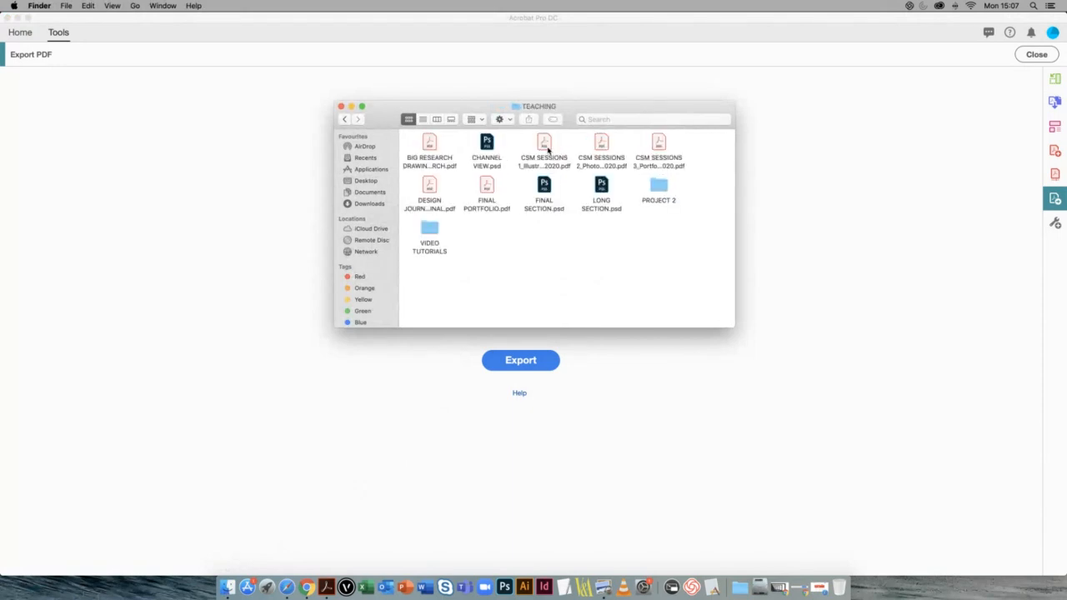
click(431, 147)
key(space)
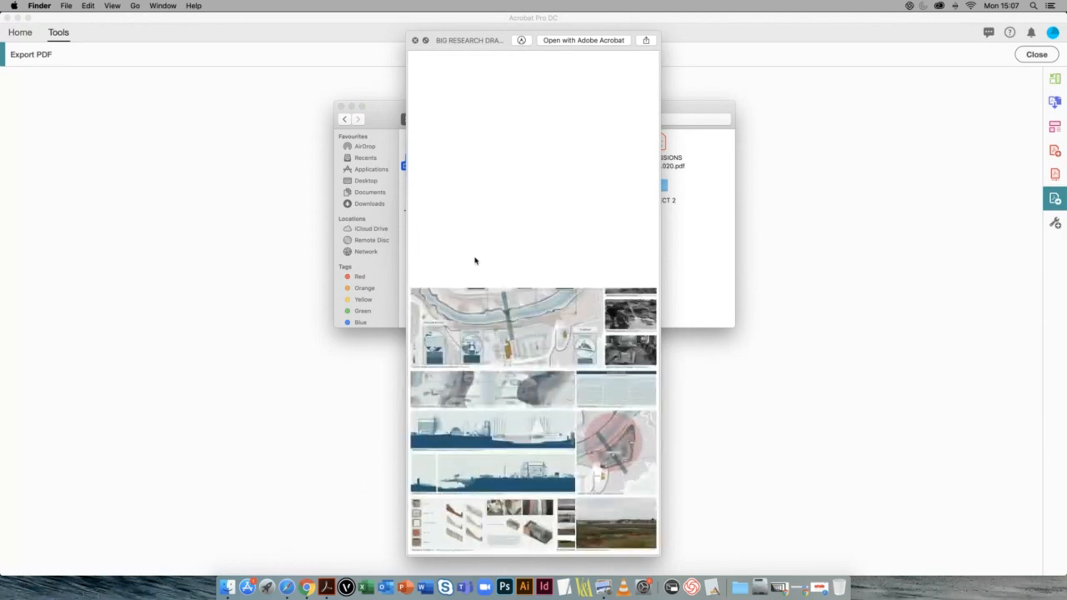
key(space)
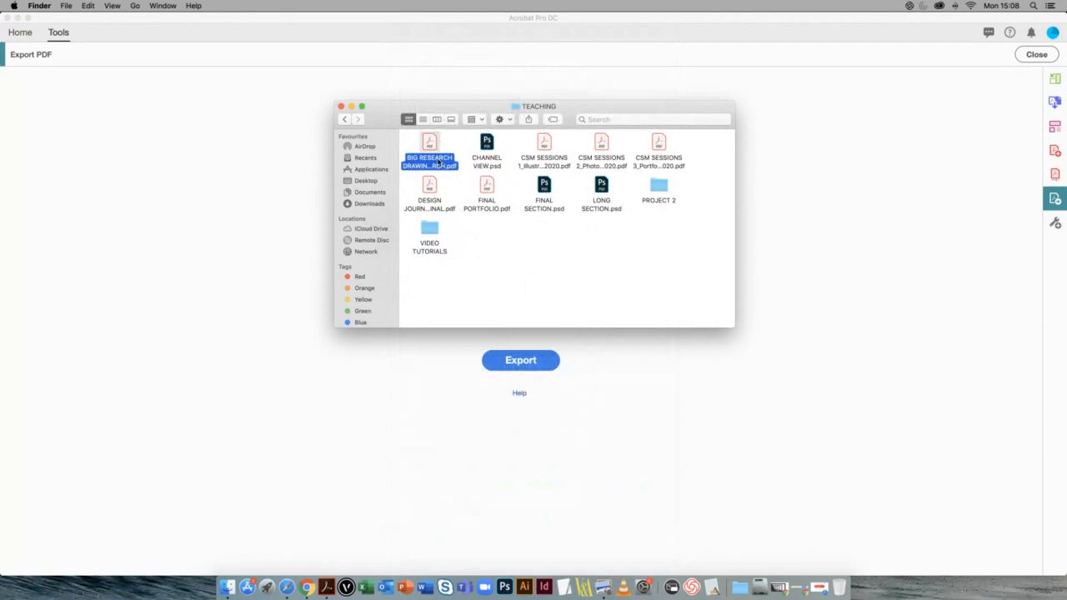
Step: Check the BIG RESEARCH DRAWING PDF's file size in its file information, and close that window
right_click(440, 160)
click(467, 206)
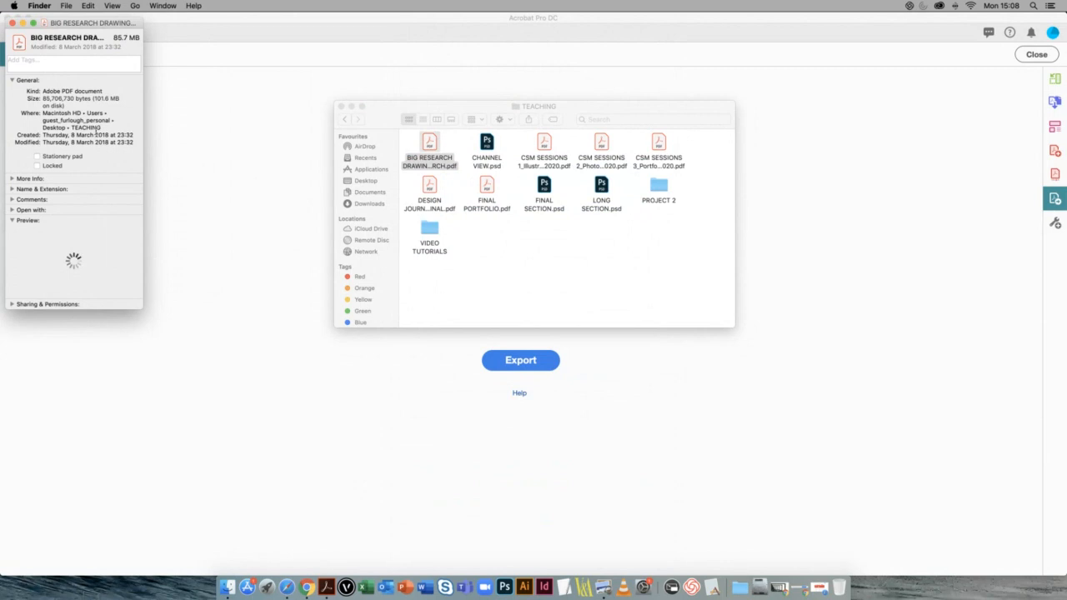
click(10, 24)
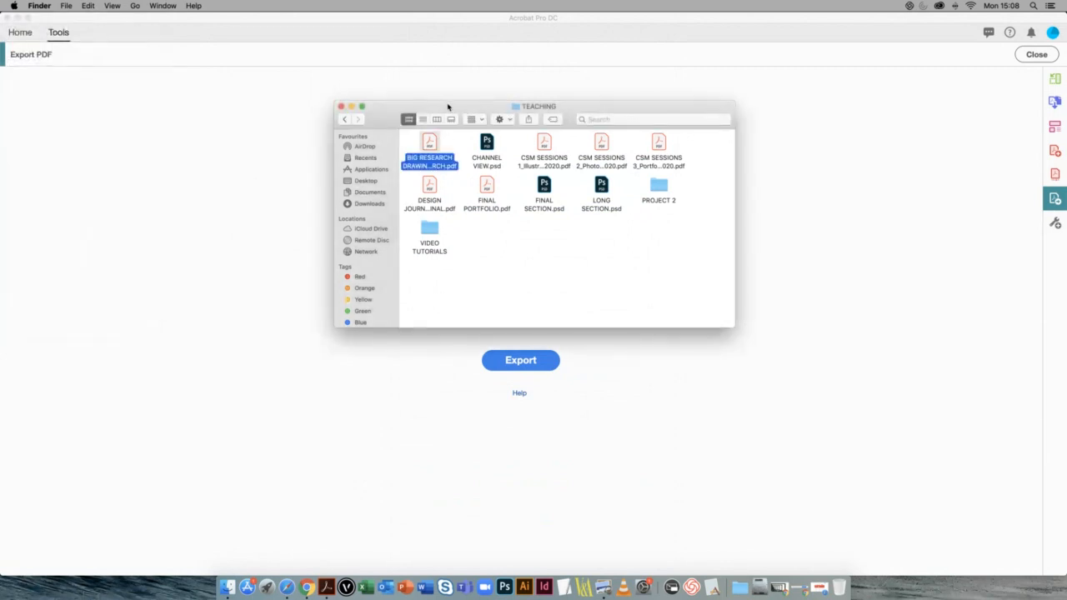
Step: Try to bring the BIG RESEARCH DRAWING PDF from Finder into Acrobat as the file to export
drag(447, 105, 534, 257)
drag(514, 297, 367, 238)
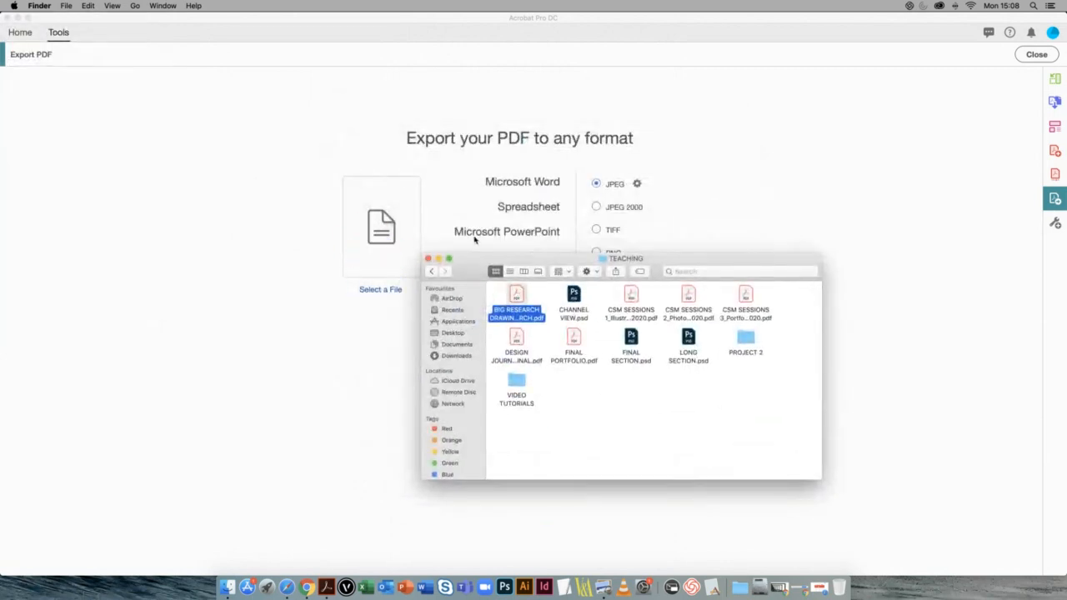
click(568, 166)
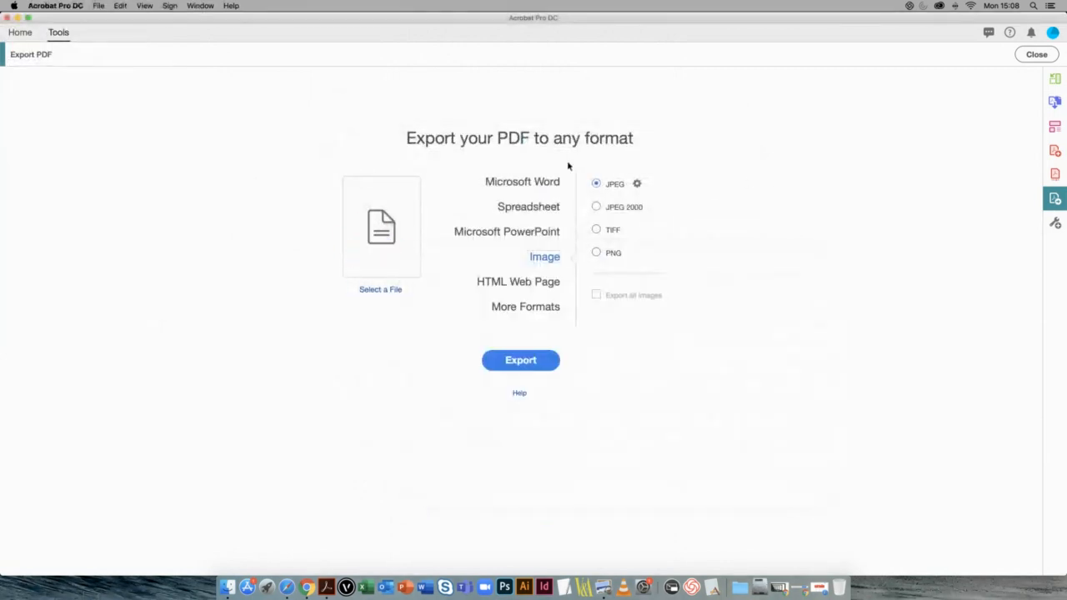
Step: Select BIG RESEARCH DRAWING 09 MARCH.pdf from the desktop's TEACHING folder as the file to export
click(392, 291)
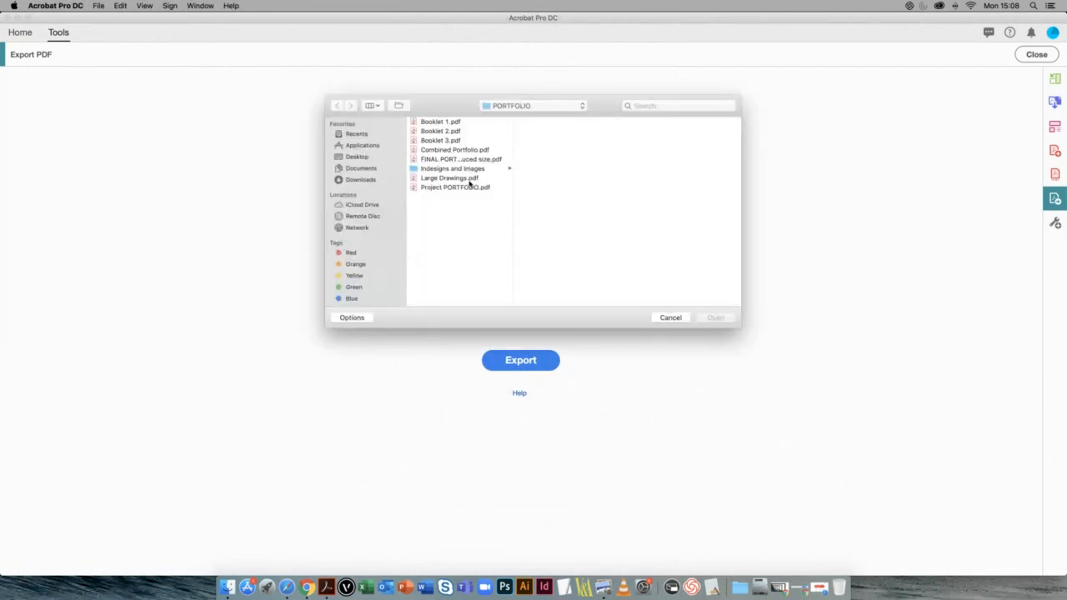
click(510, 105)
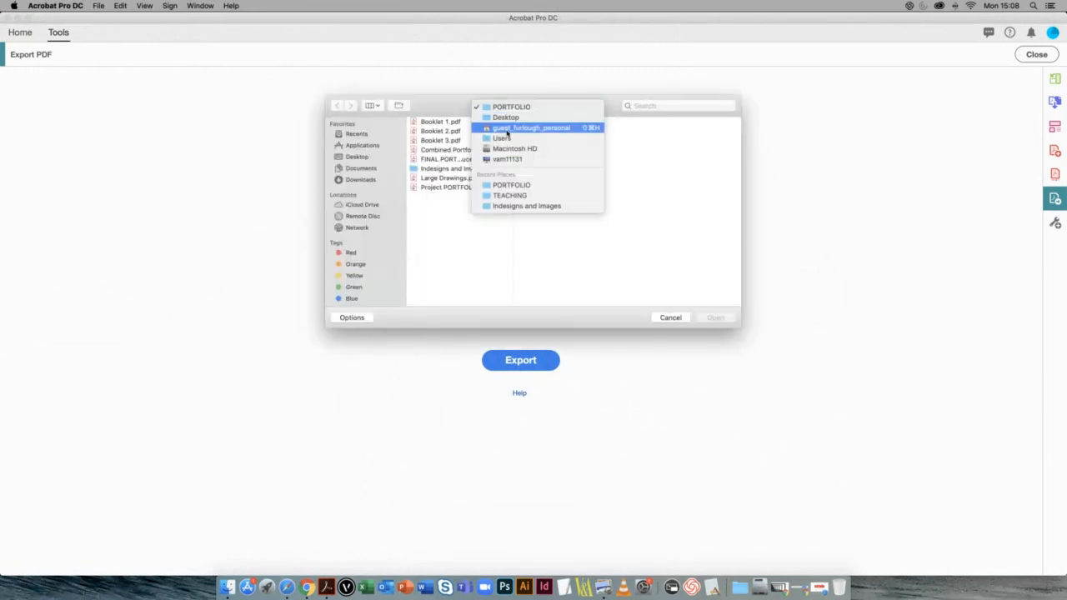
click(510, 118)
click(448, 150)
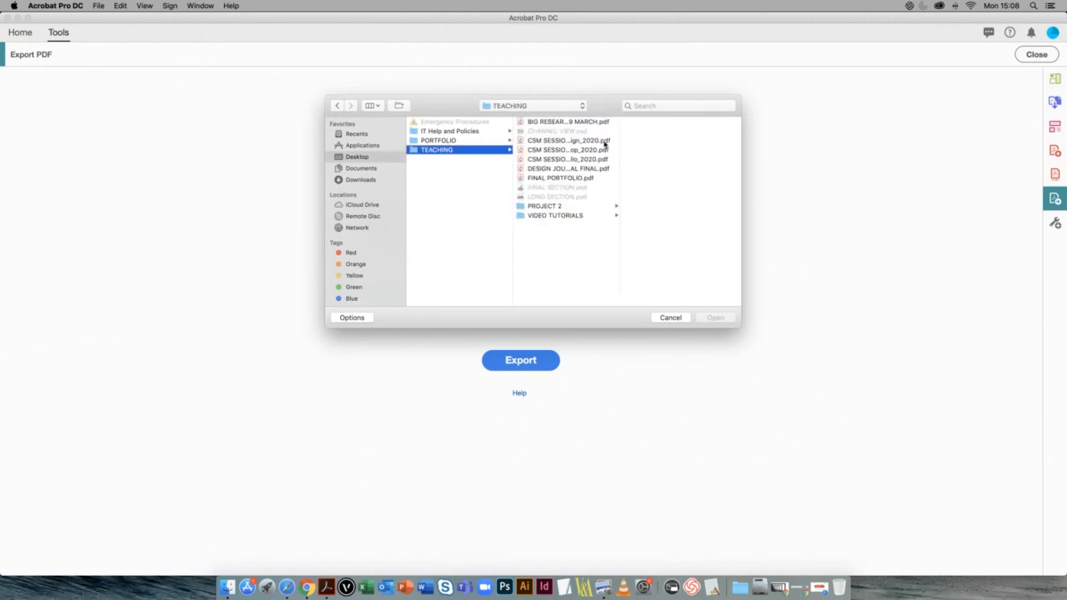
click(589, 124)
click(715, 320)
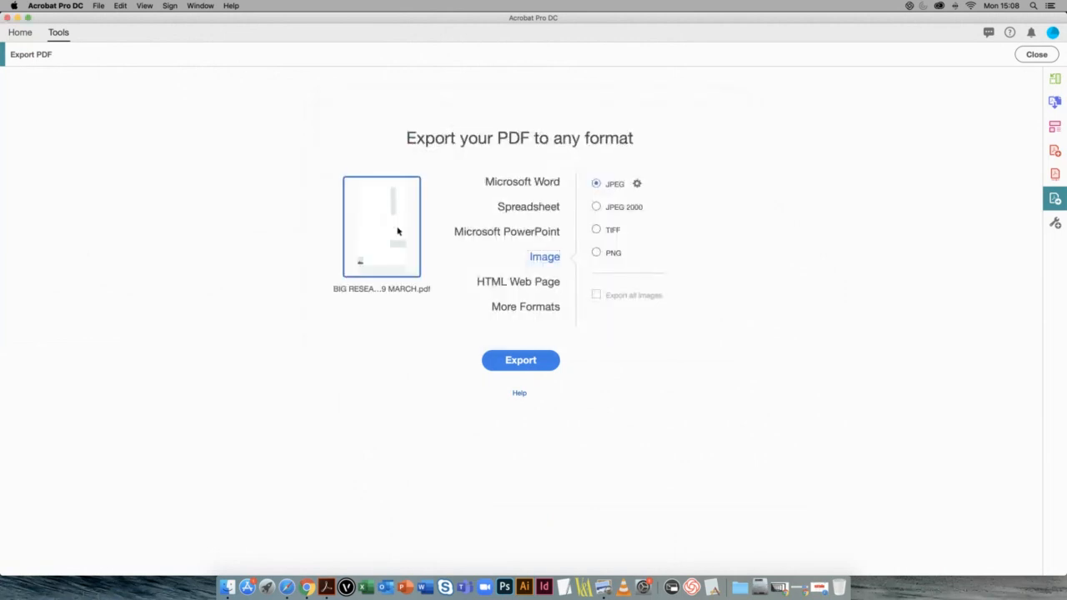
Step: Check the JPEG settings without changing them, and export the PDF to the PORTFOLIO folder as "BIG RESEARCH DRAWING JPEG"
click(638, 184)
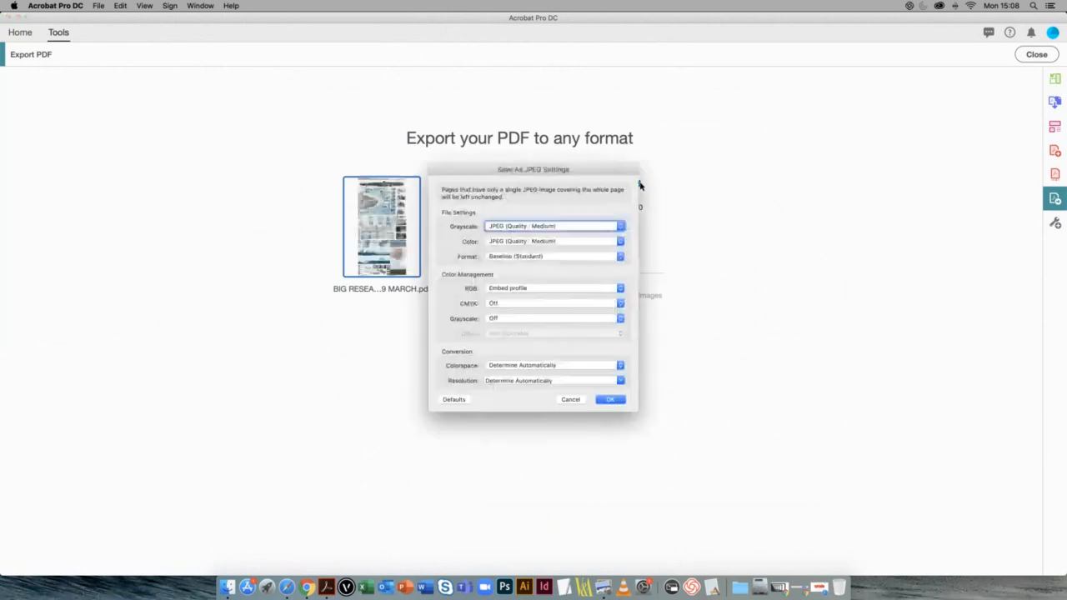
click(575, 400)
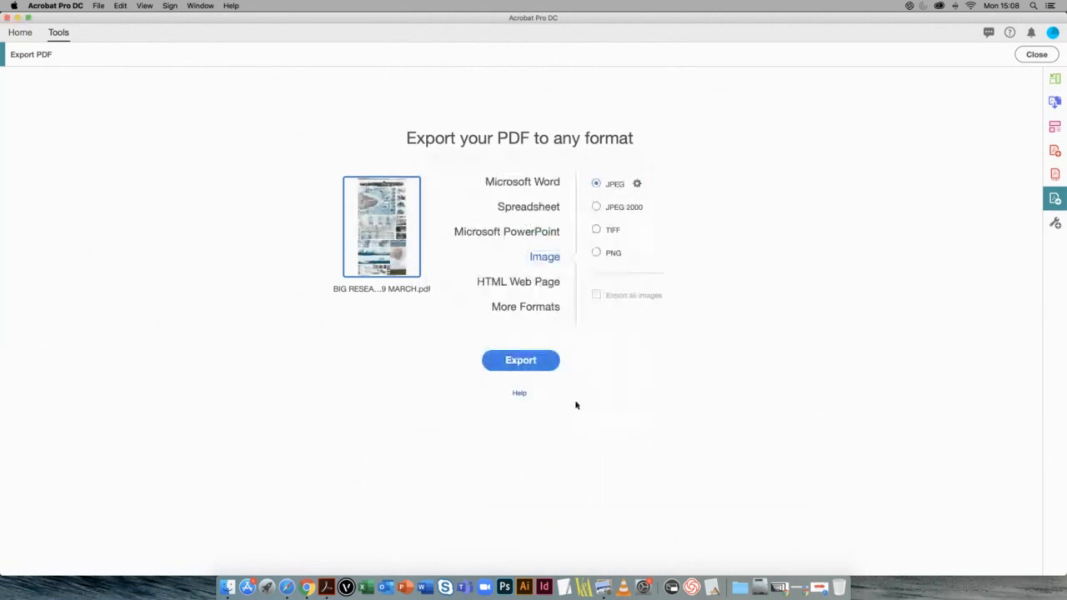
click(532, 361)
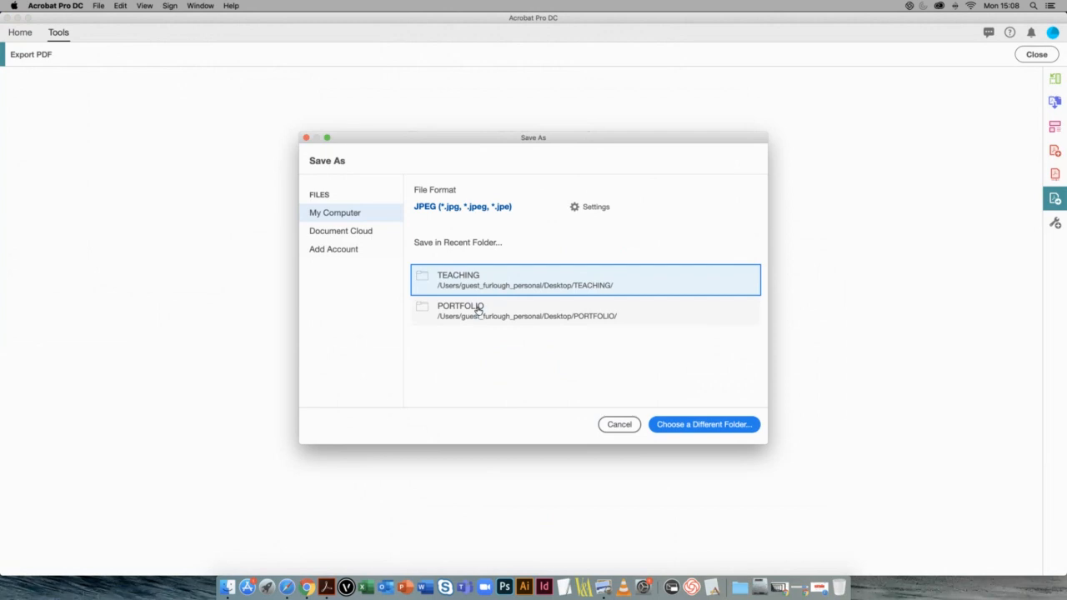
click(477, 310)
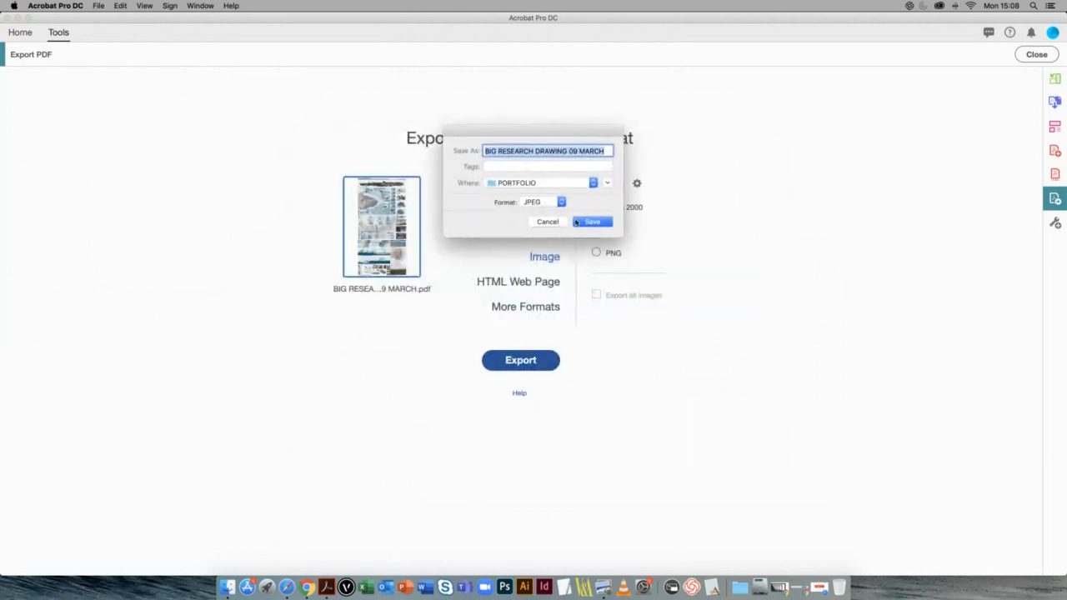
key(BackSpace)
key(BackSpace)
key(BackSpace)
key(BackSpace)
key(BackSpace)
key(BackSpace)
key(BackSpace)
key(BackSpace)
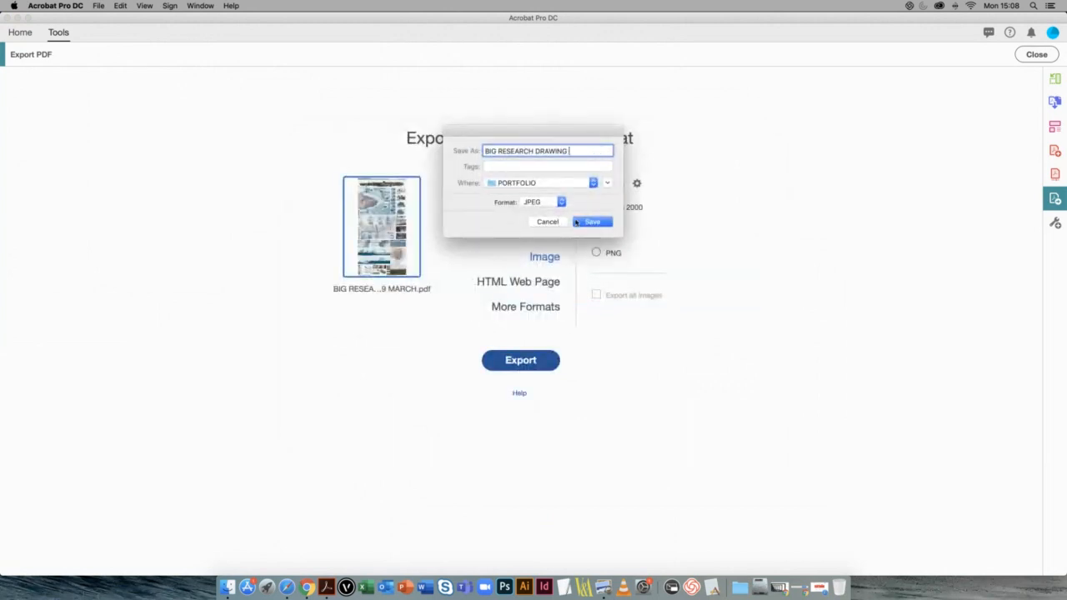
text(JPEG)
click(575, 222)
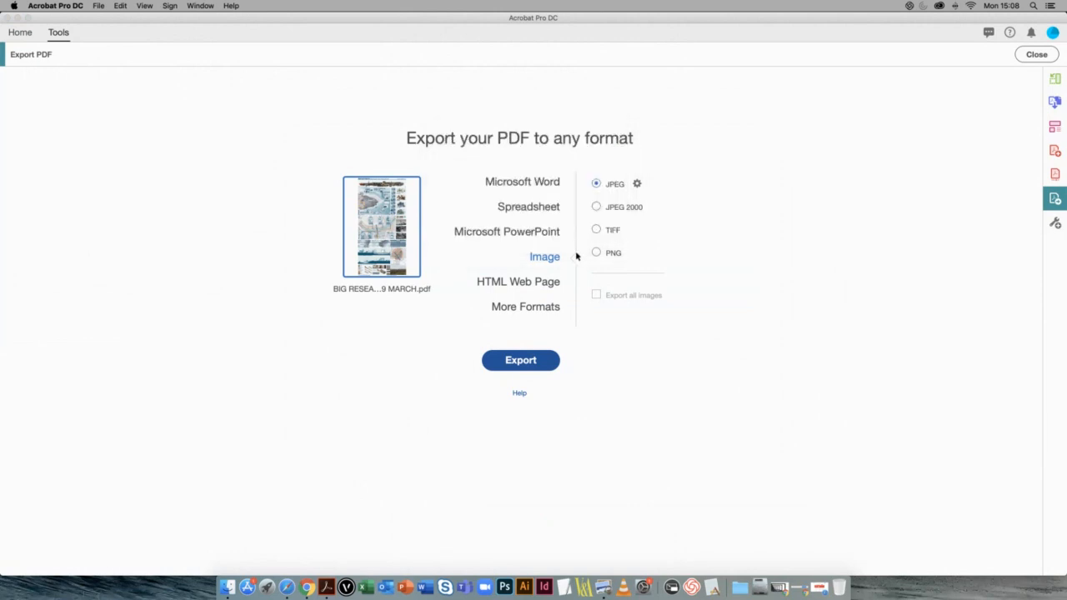
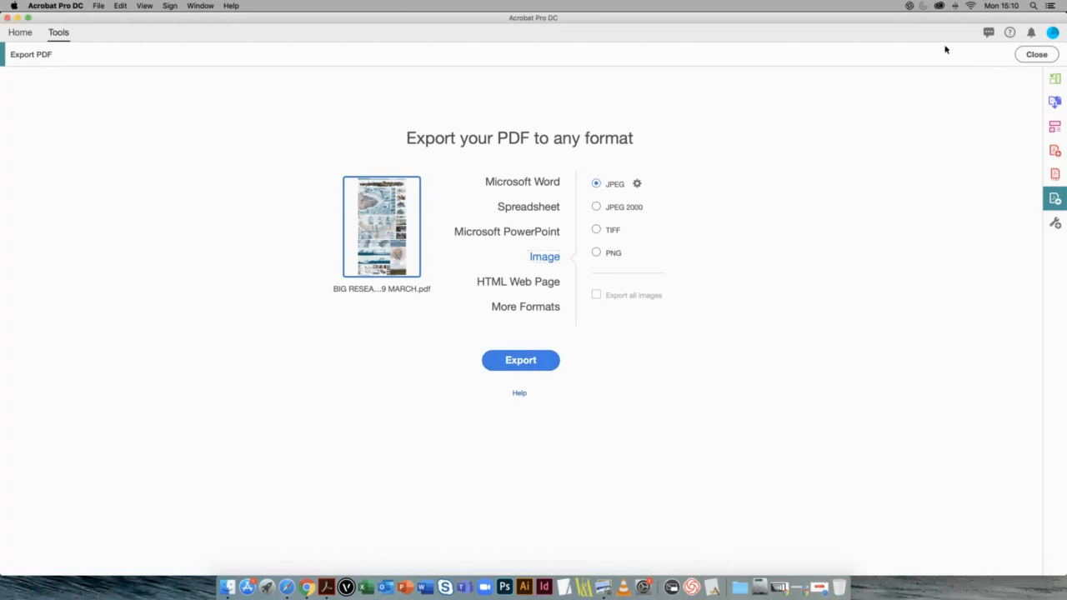
Step: Close the Export PDF tool, and open the desktop's PORTFOLIO folder in Finder
click(1050, 54)
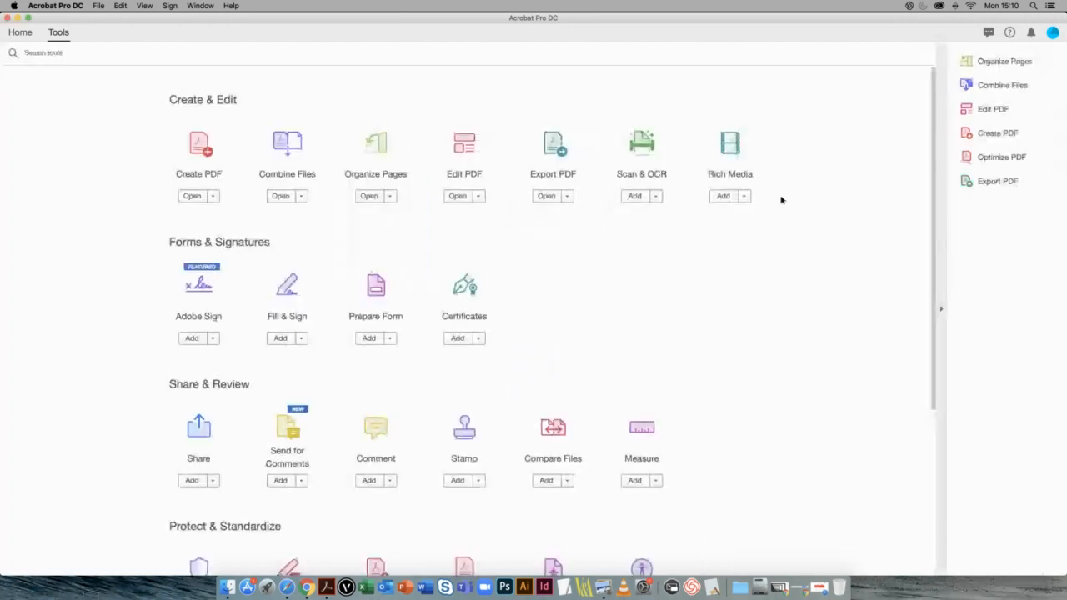
click(228, 587)
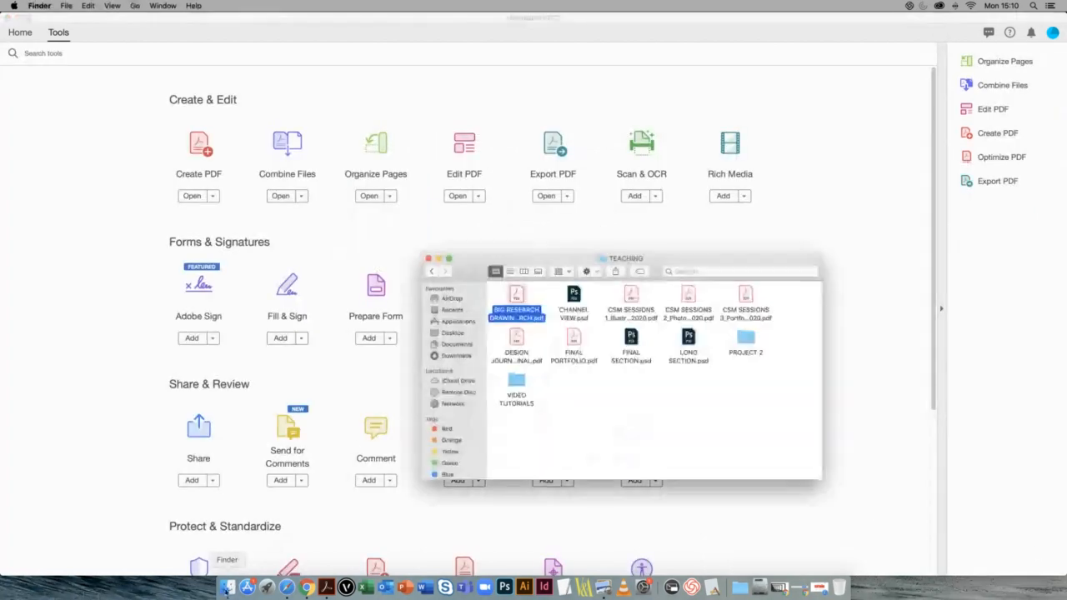
click(432, 271)
double_click(684, 300)
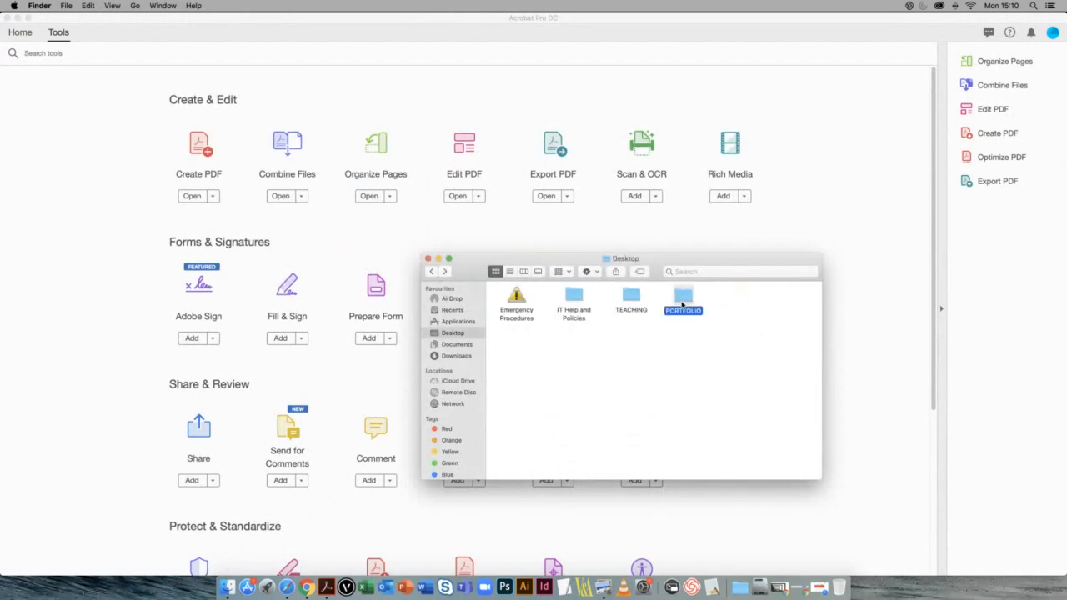
Step: Check the file size of BIG RESEARCH DRAWING JPEG.jpg in its file information, and close that window
right_click(688, 342)
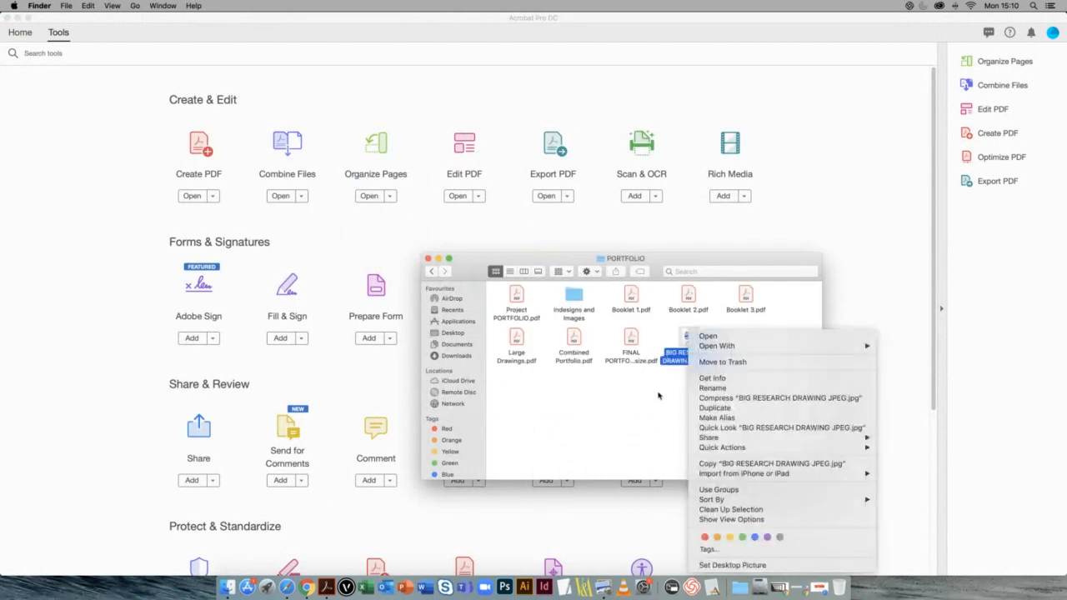
click(658, 393)
right_click(691, 341)
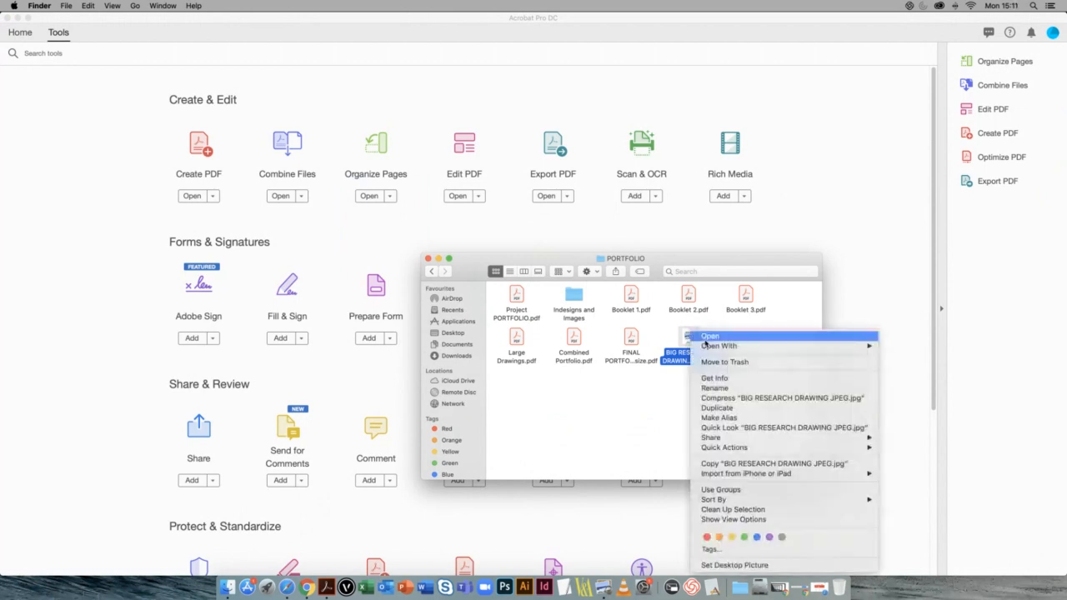
click(745, 379)
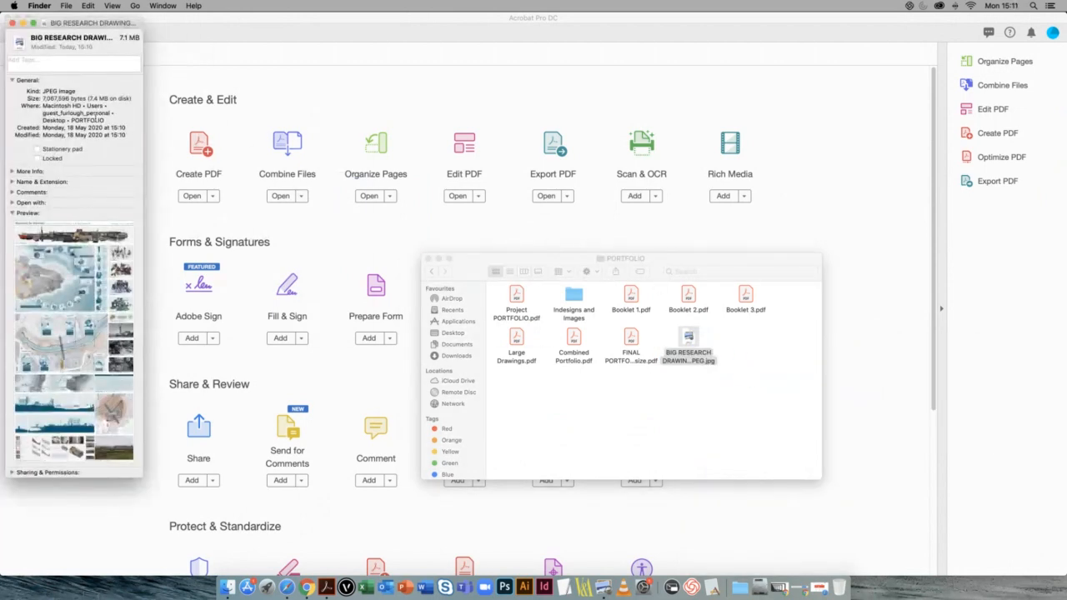
drag(89, 98, 106, 97)
click(88, 102)
drag(86, 98, 131, 98)
click(11, 22)
Step: Open BIG RESEARCH DRAWING JPEG.jpg in Preview, examine its image and text quality up close across the drawing, and quit Preview
click(688, 349)
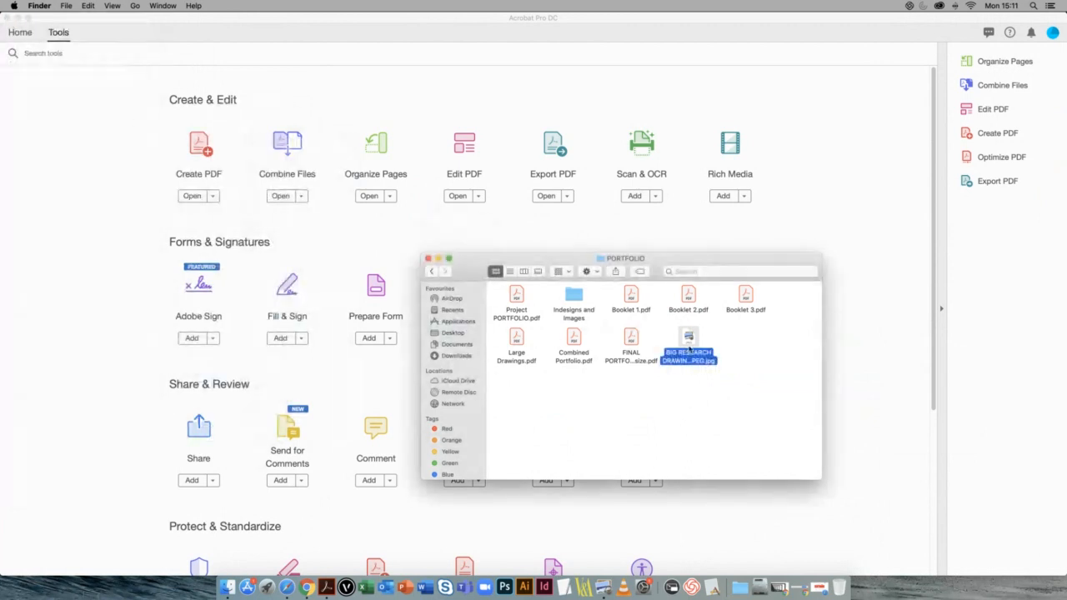
double_click(690, 336)
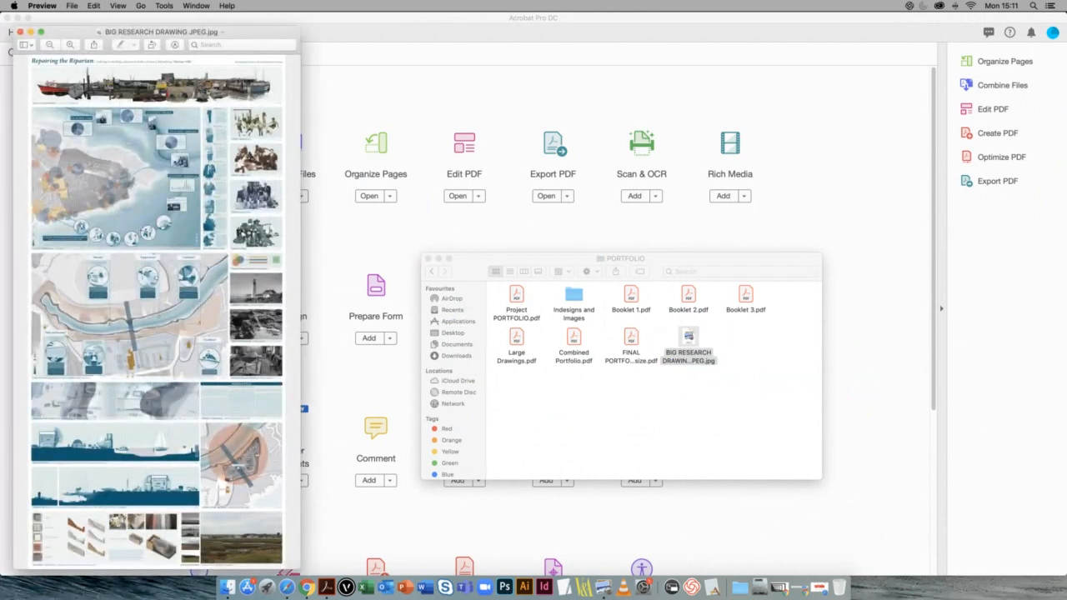
scroll(142, 229, up, 10)
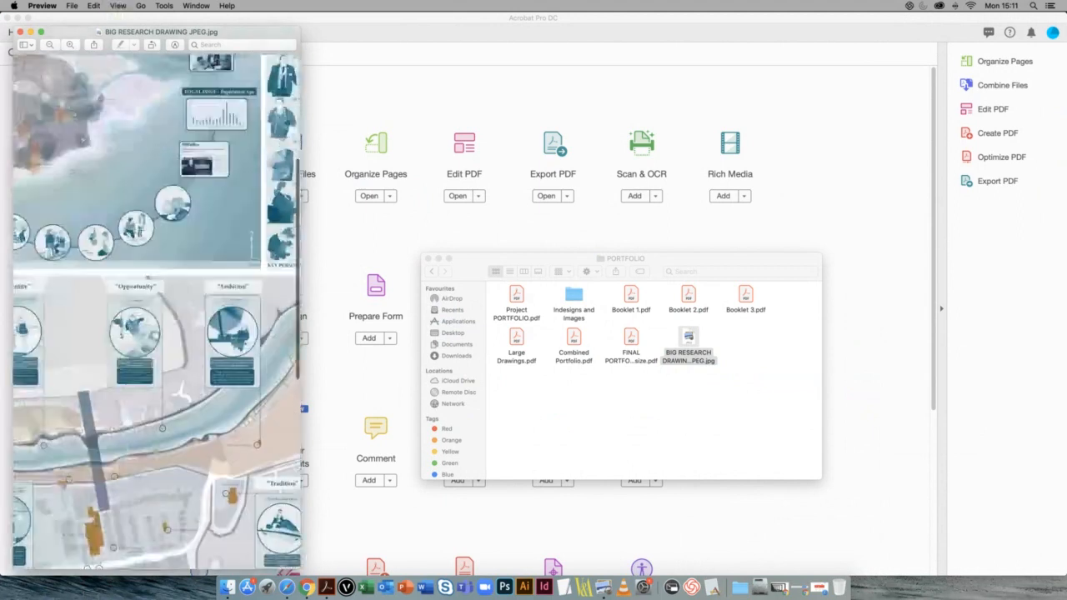
scroll(142, 230, right, 3)
scroll(142, 230, up, 5)
scroll(142, 230, right, 3)
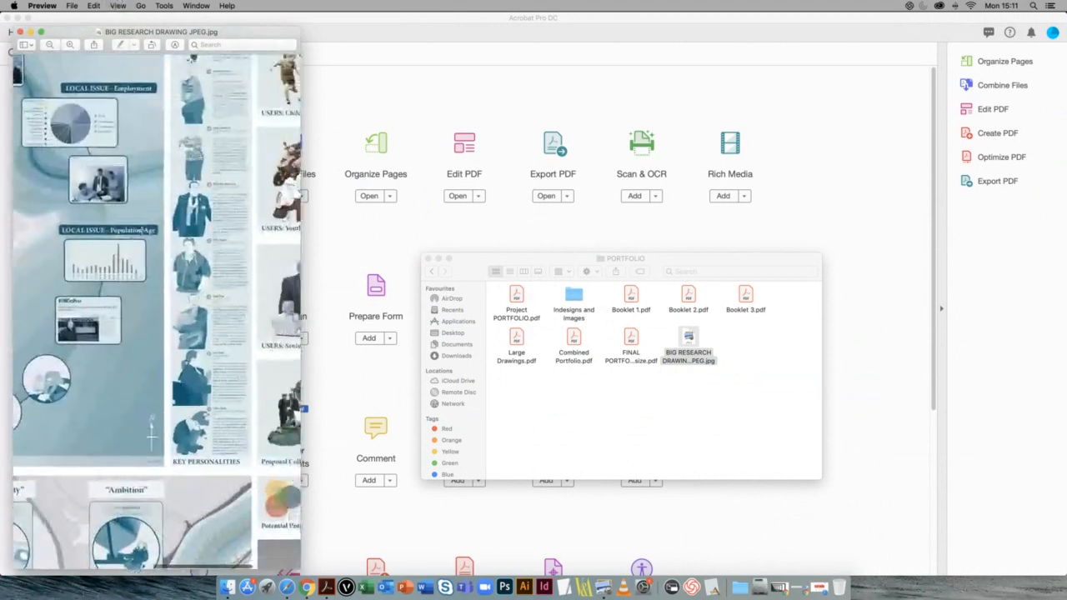
scroll(142, 230, right, 3)
scroll(142, 230, up, 5)
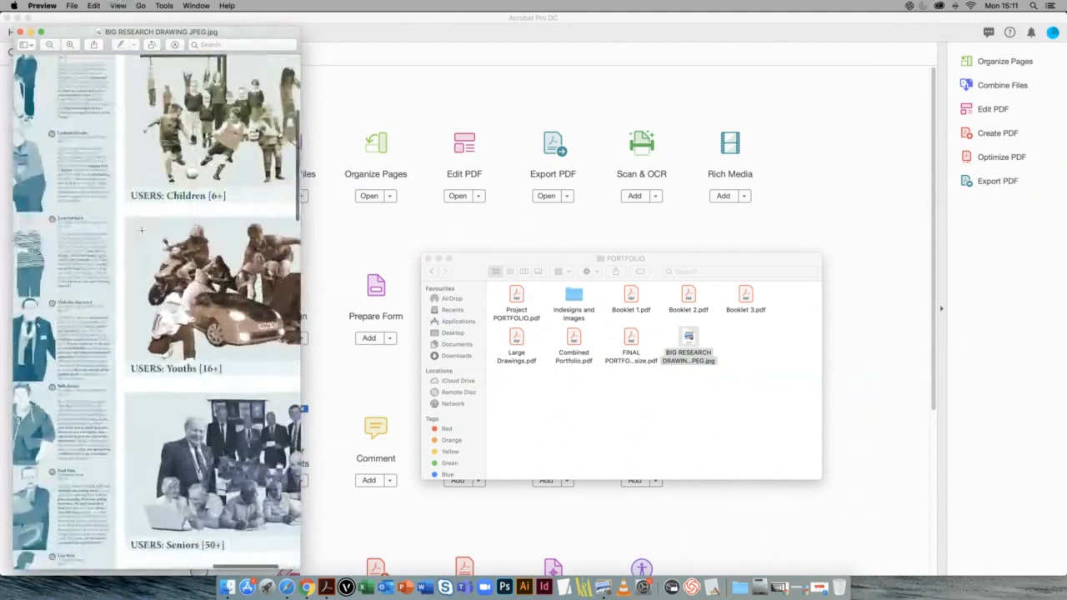
scroll(141, 230, up, 5)
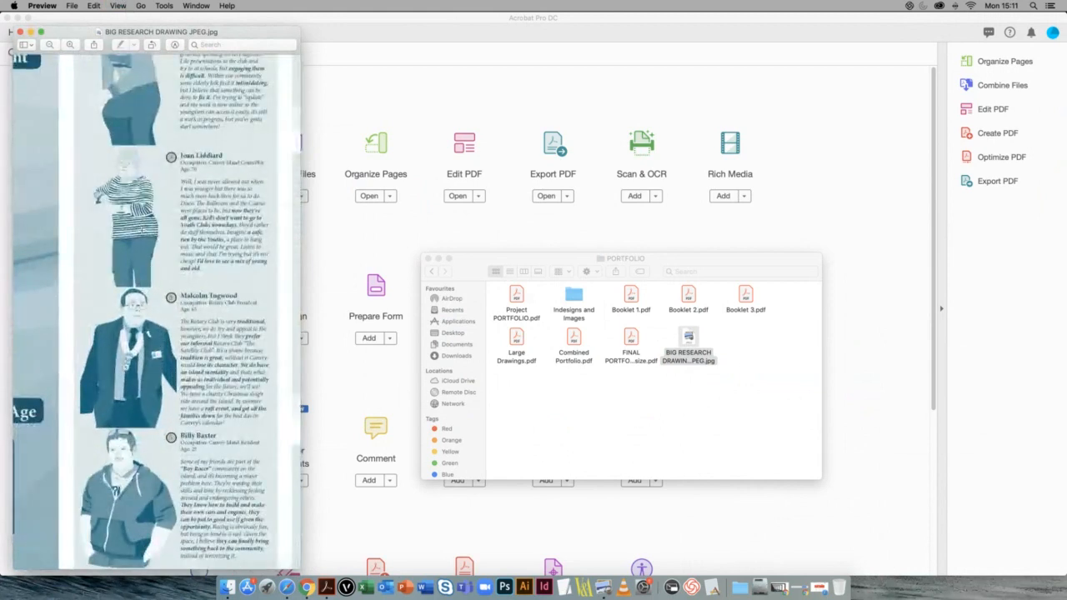
scroll(144, 232, left, 8)
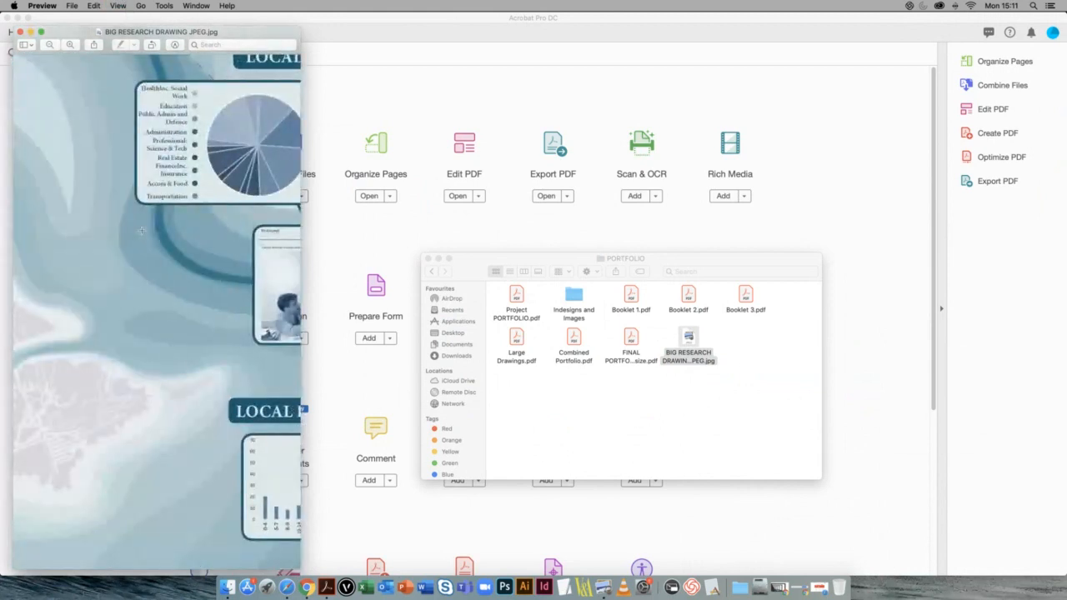
scroll(143, 231, down, 4)
scroll(144, 233, down, 10)
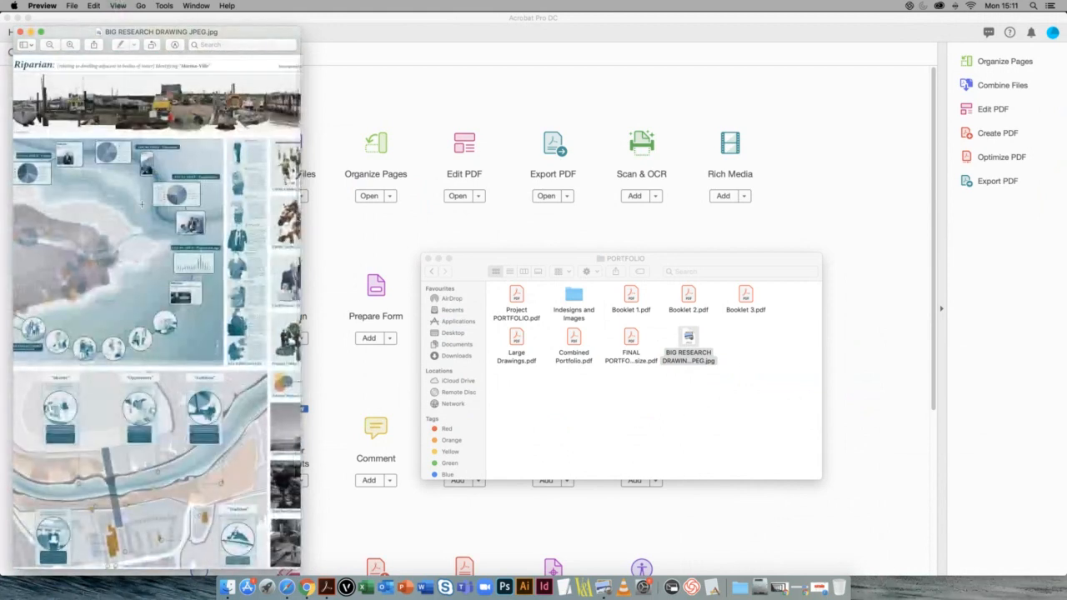
key(super+q)
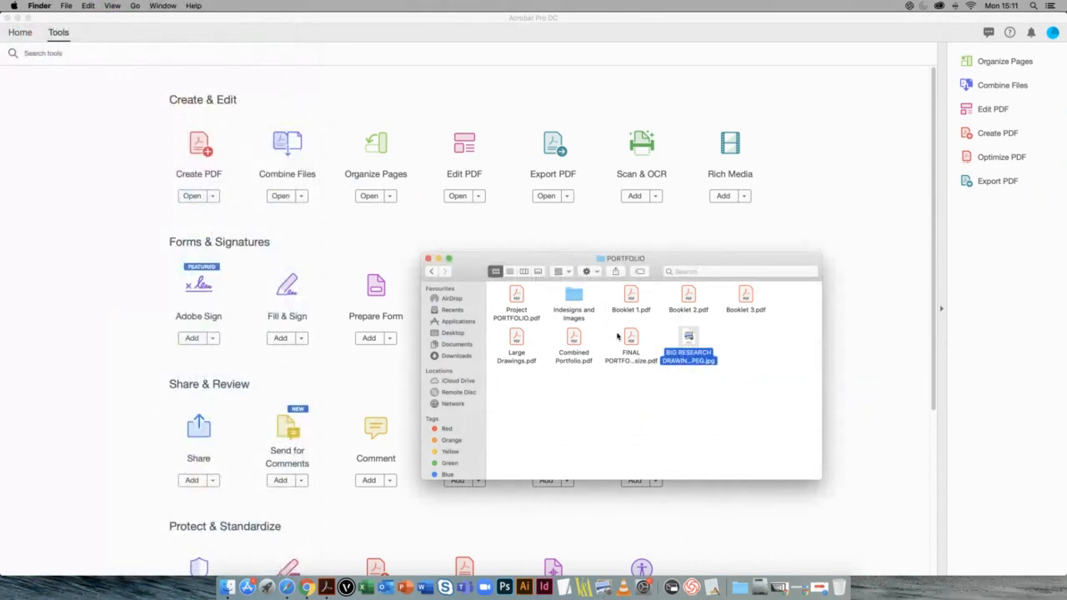
Step: Switch to Acrobat, open Combine Files, and add Project PORTFOLIO.pdf and BIG RESEARCH DRAWING JPEG.jpg from the PORTFOLIO folder
click(411, 224)
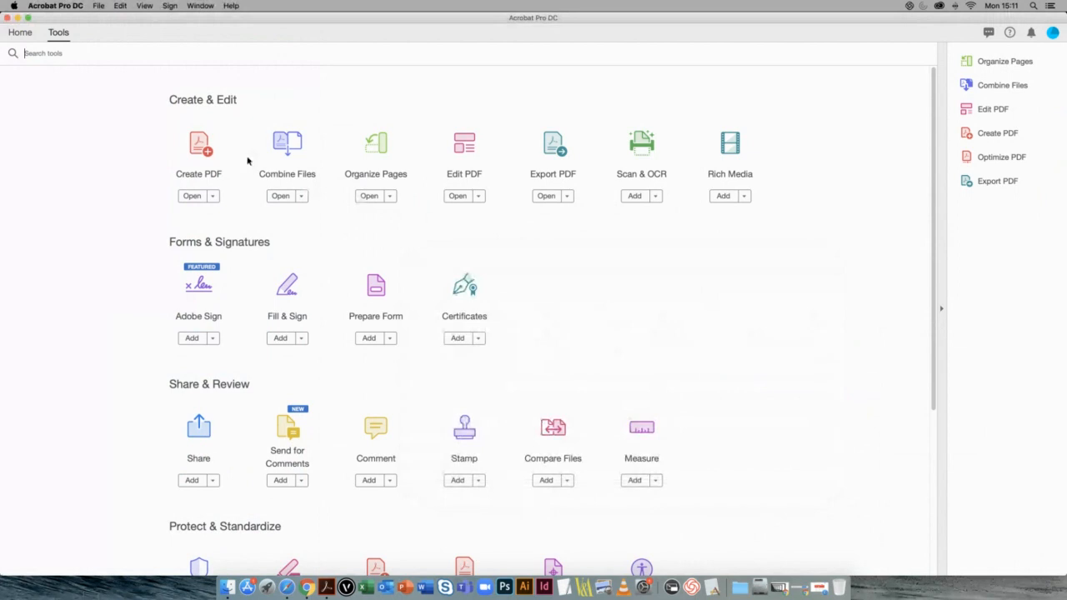
click(288, 196)
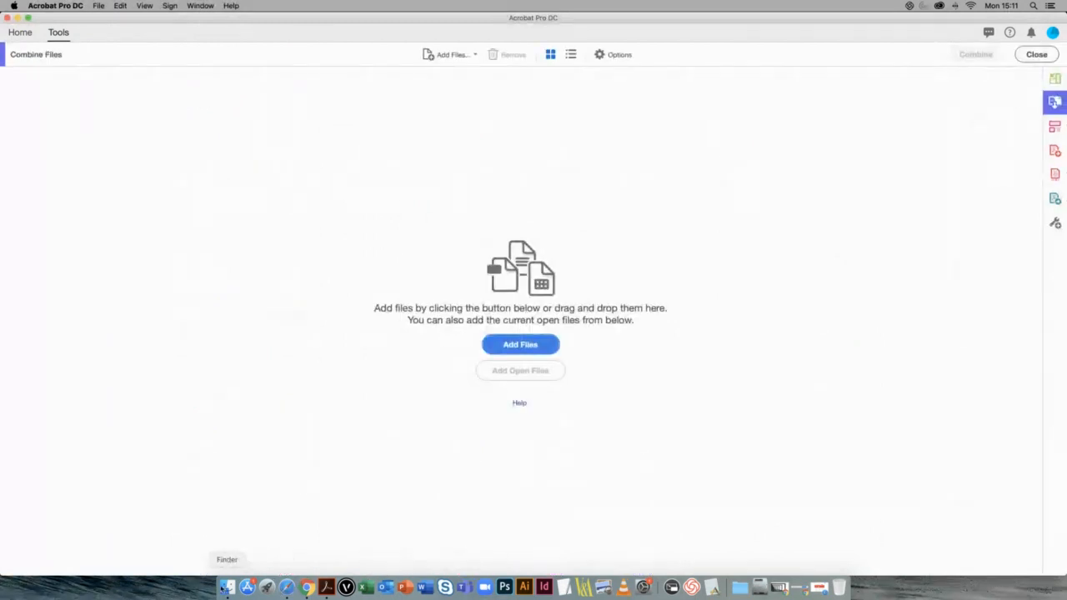
click(227, 588)
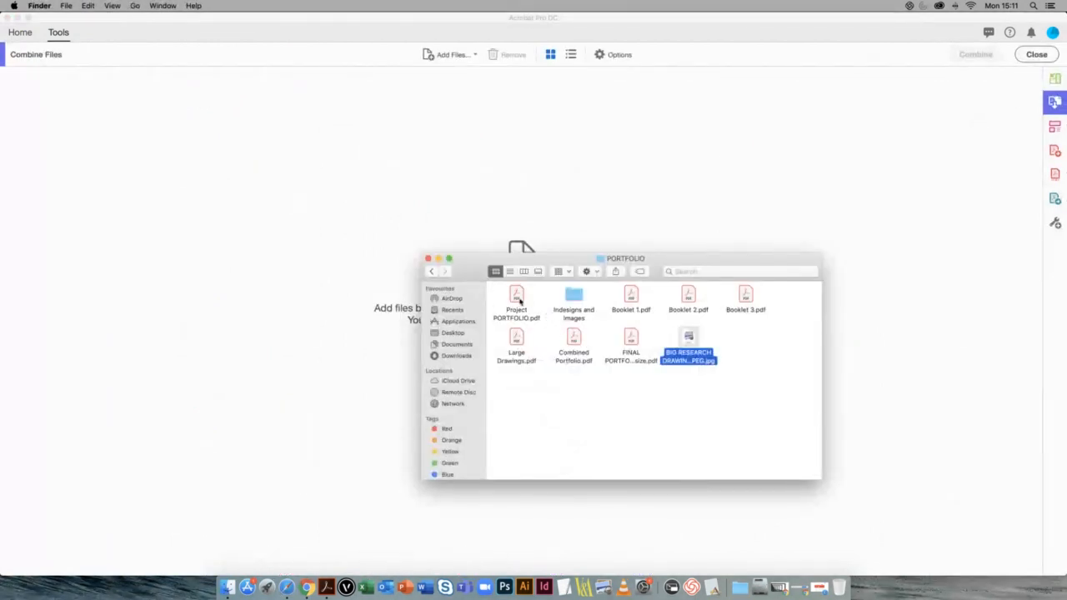
drag(516, 304, 562, 180)
click(216, 232)
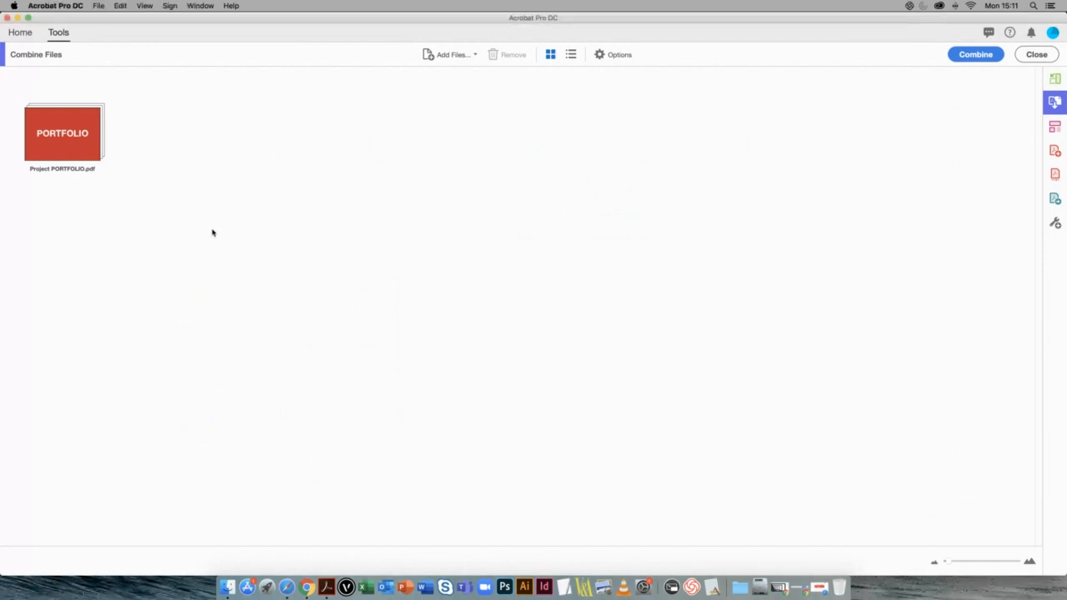
click(228, 587)
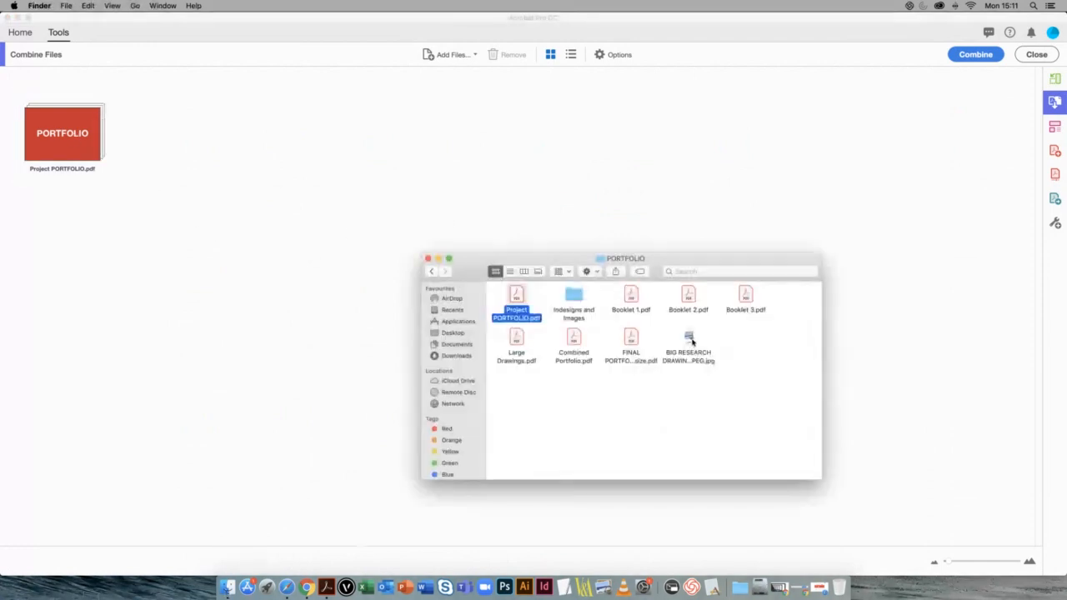
drag(691, 341, 236, 148)
click(244, 152)
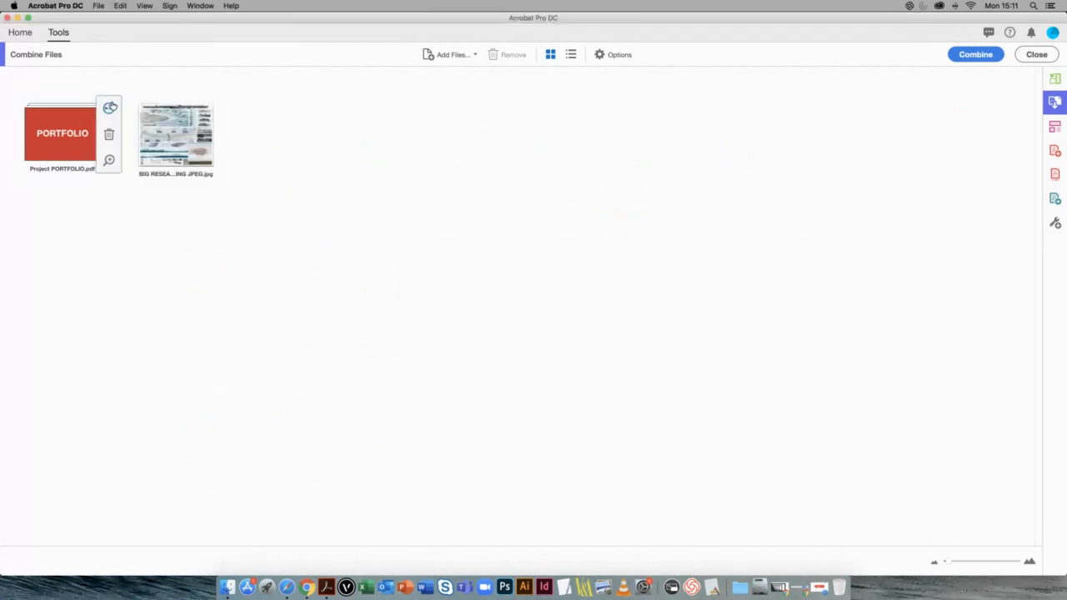
Step: Expand Project PORTFOLIO.pdf into its pages, move the JPEG drawing to after page 17, and close Combine Files without combining
click(109, 107)
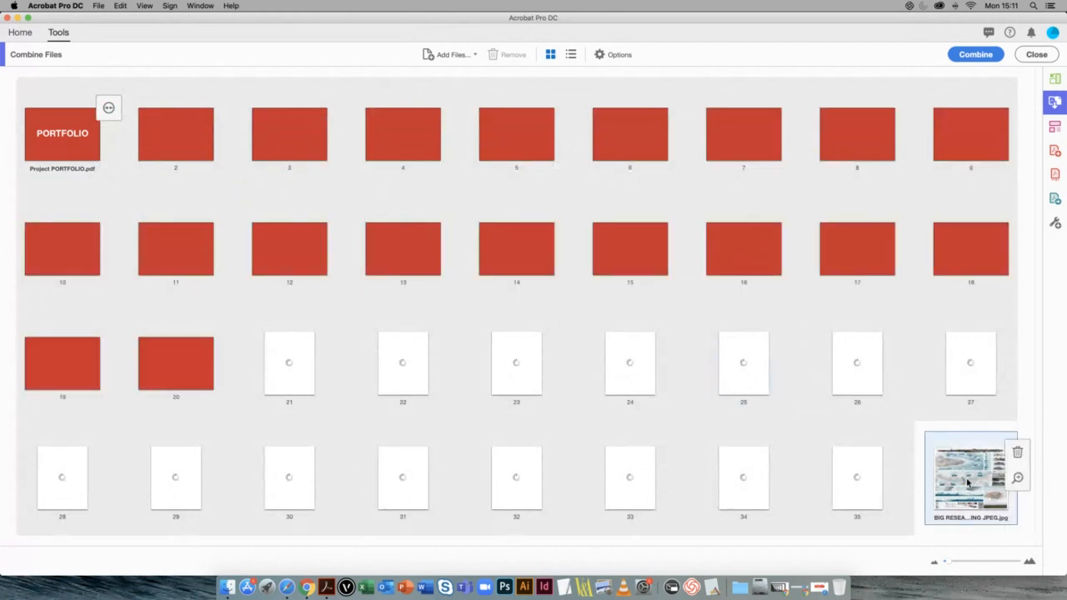
drag(971, 498, 591, 262)
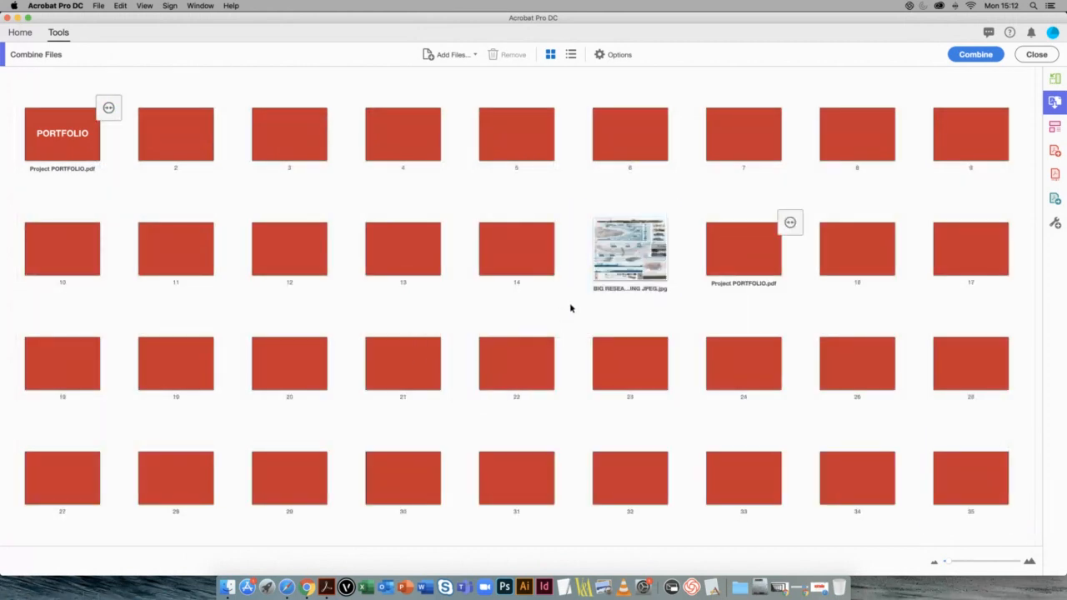
drag(629, 250, 1019, 286)
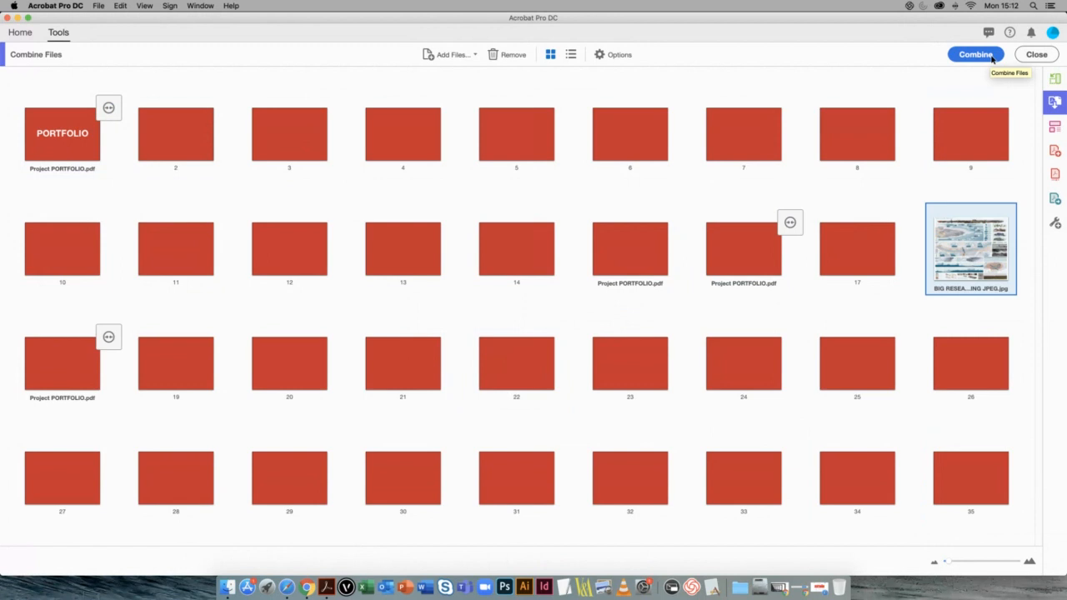
click(1025, 55)
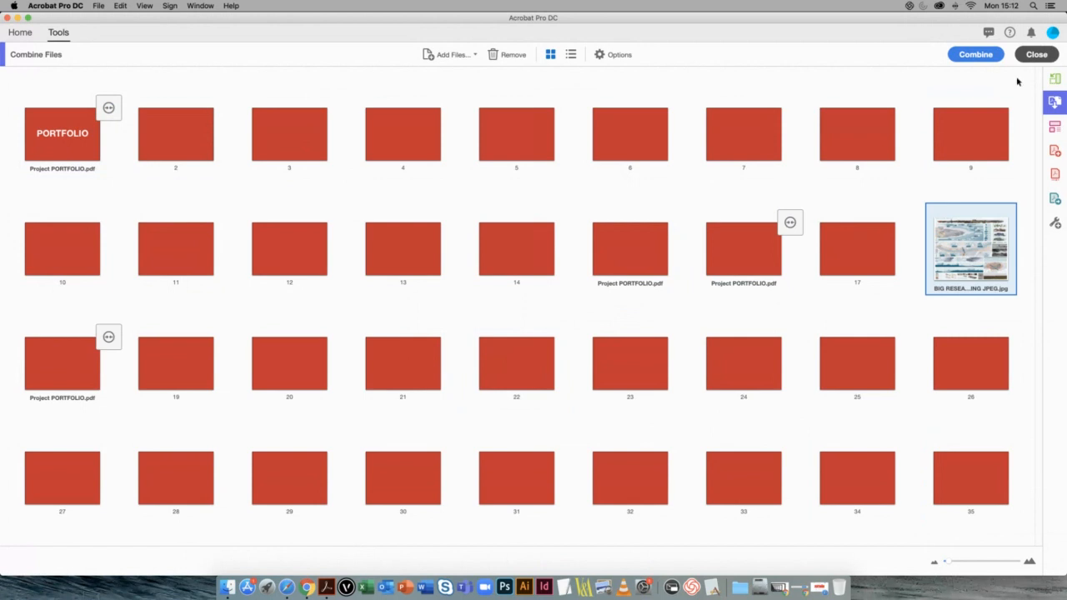